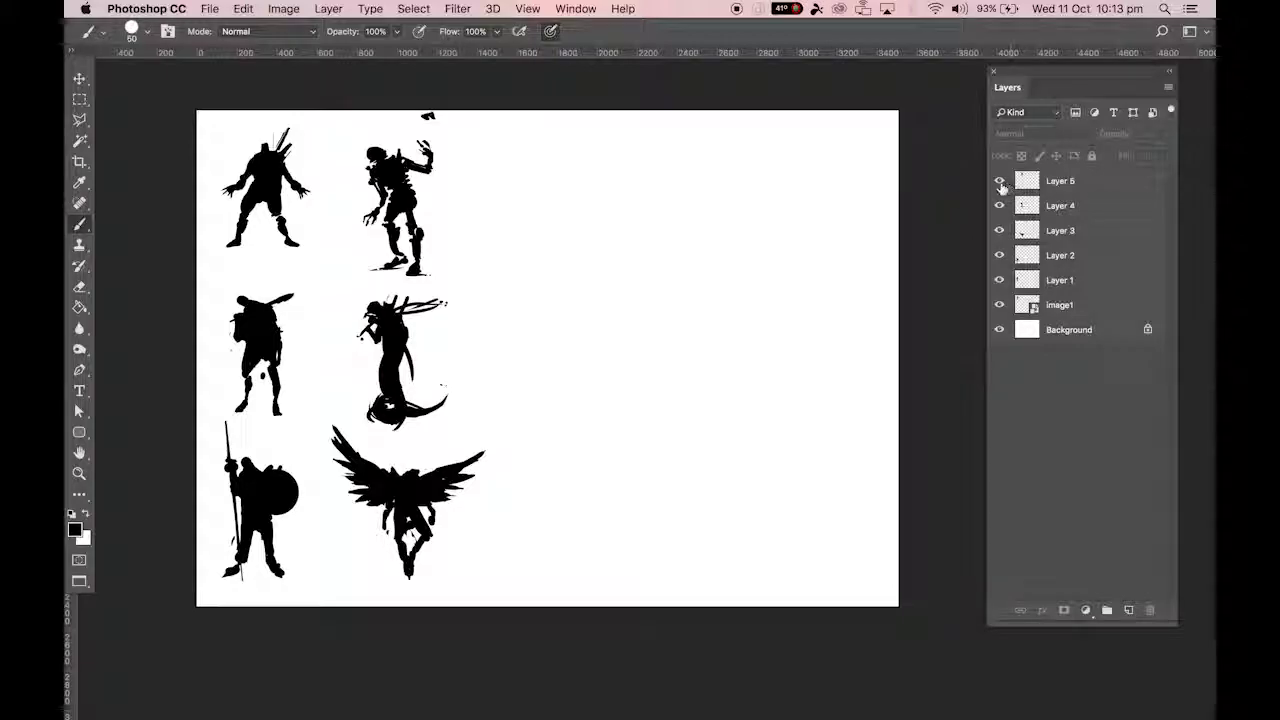
Toggle the visibility of Layers 1–5 and image1 off and back on to see which silhouette each one holds.
left_click(999, 230)
left_click(999, 256)
left_click(999, 280)
left_click(999, 305)
left_click(999, 280)
left_click(999, 255)
left_click(999, 230)
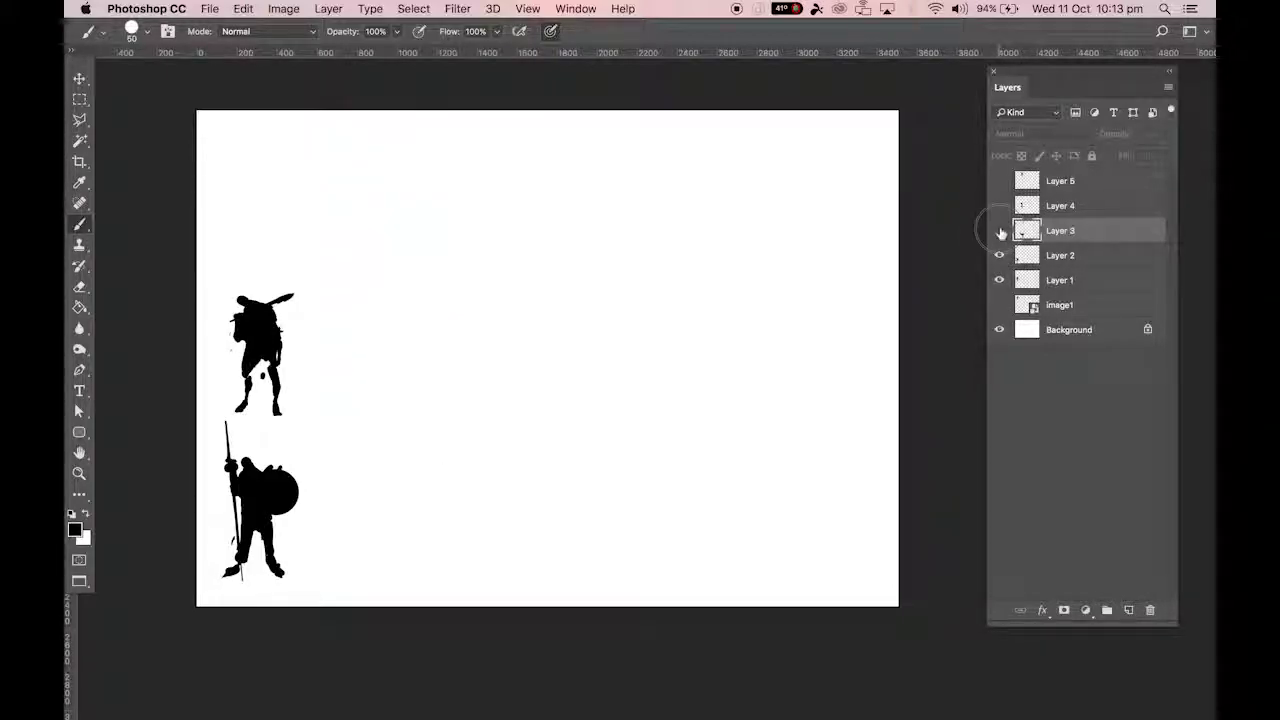
left_click(999, 206)
left_click(999, 181)
left_click(999, 304)
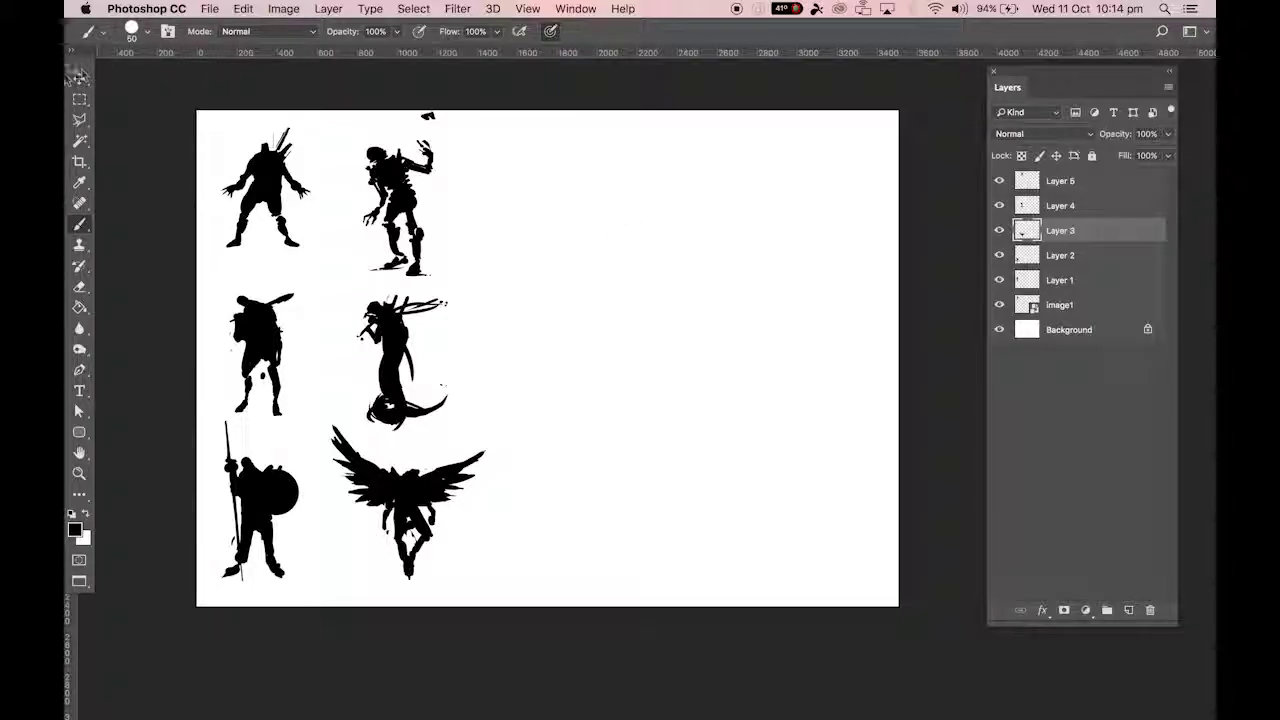
Activate the Move tool and turn on its Auto-Select option for layers.
left_click(90, 77)
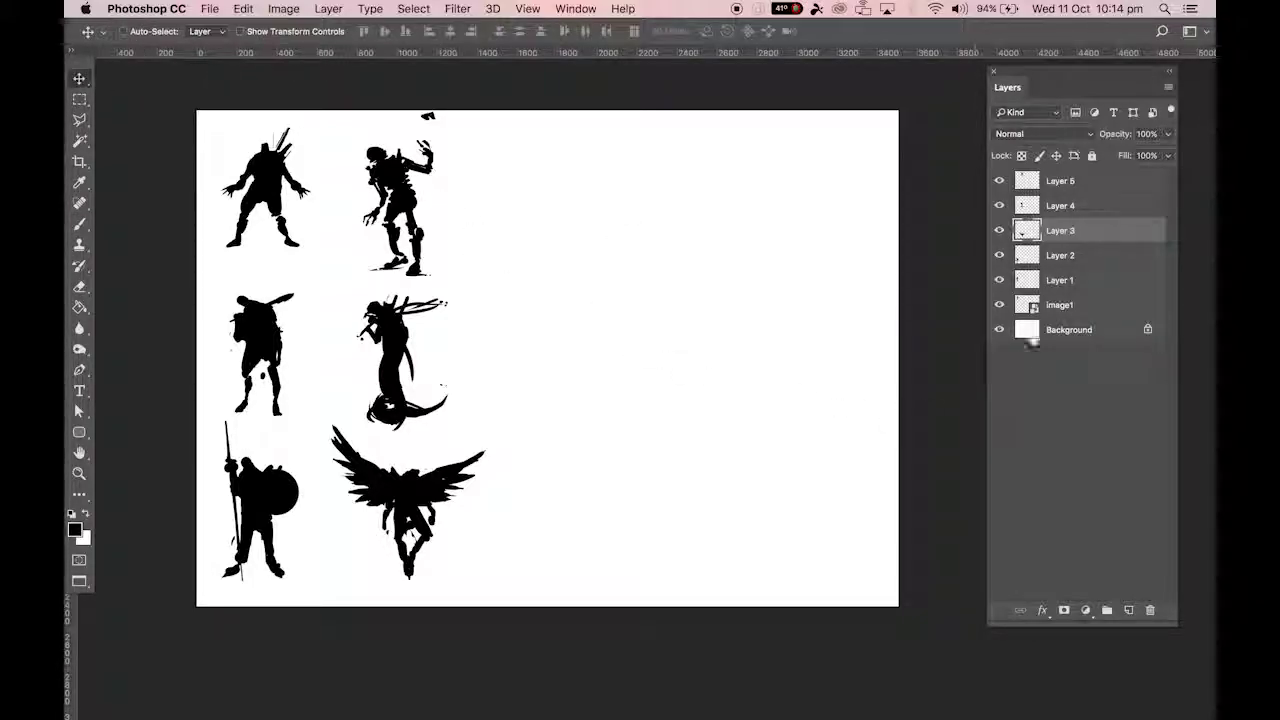
left_click(81, 83)
left_click(82, 80)
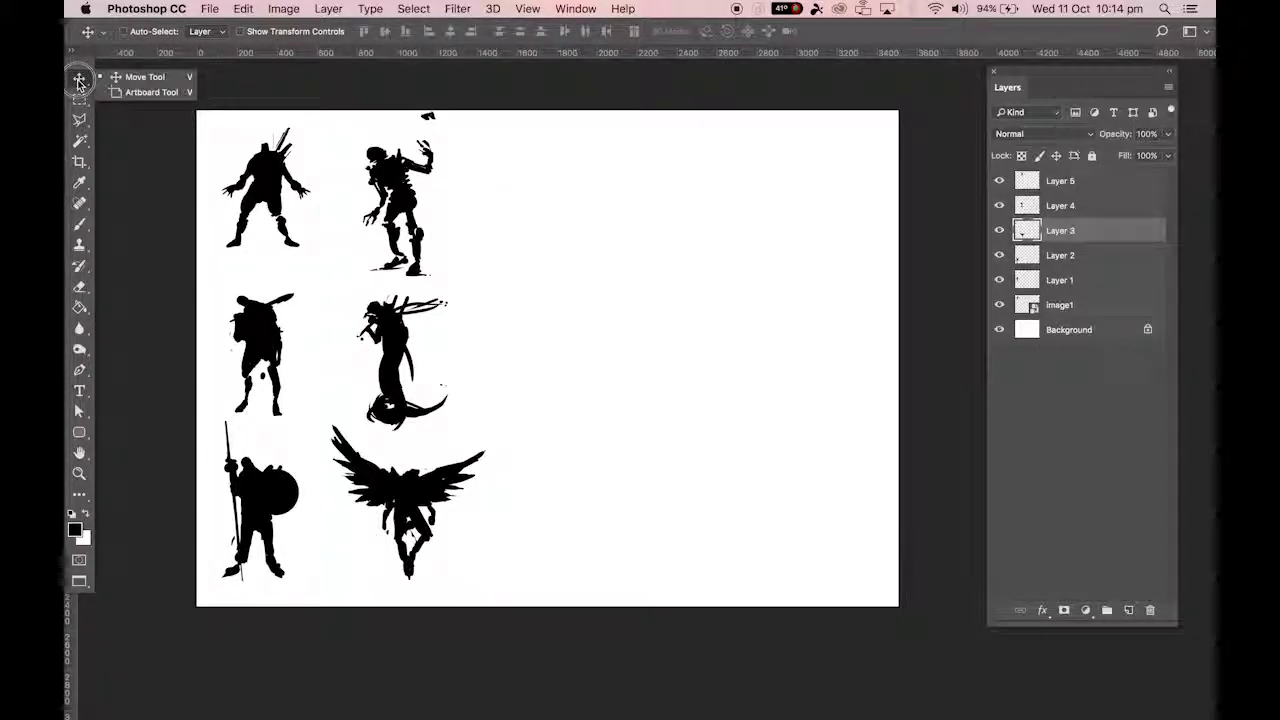
left_click(130, 77)
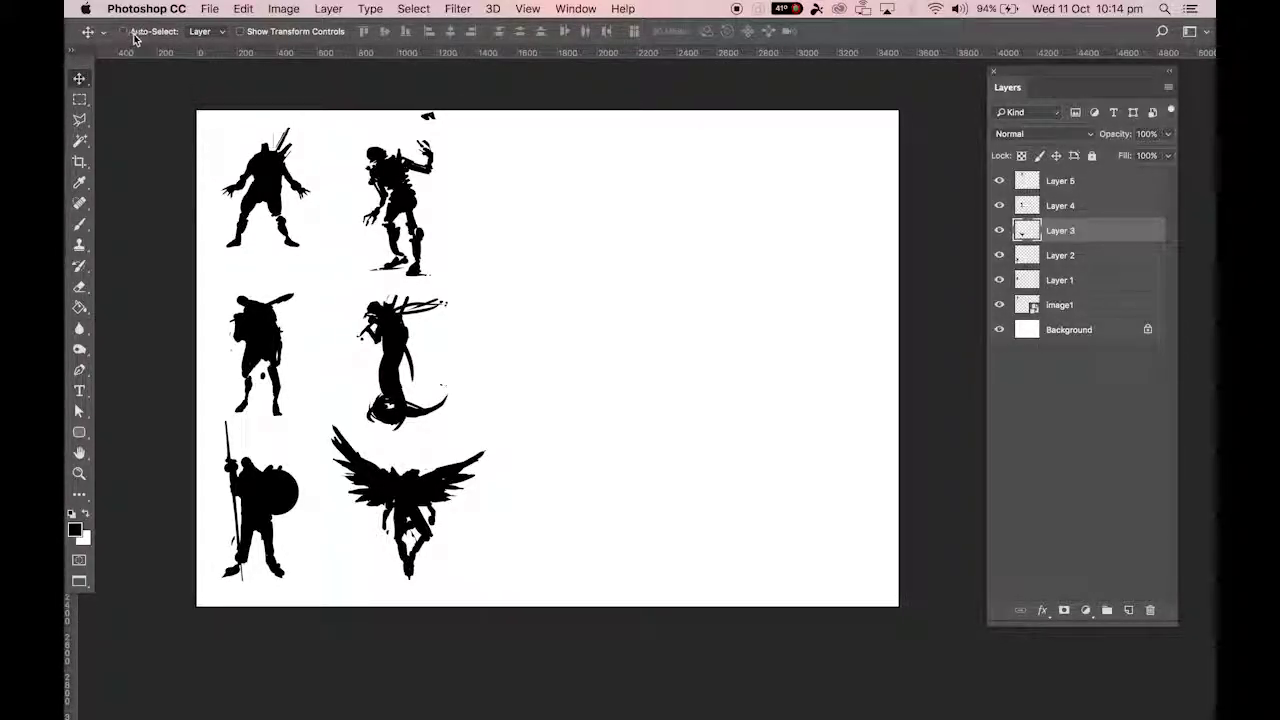
left_click(123, 32)
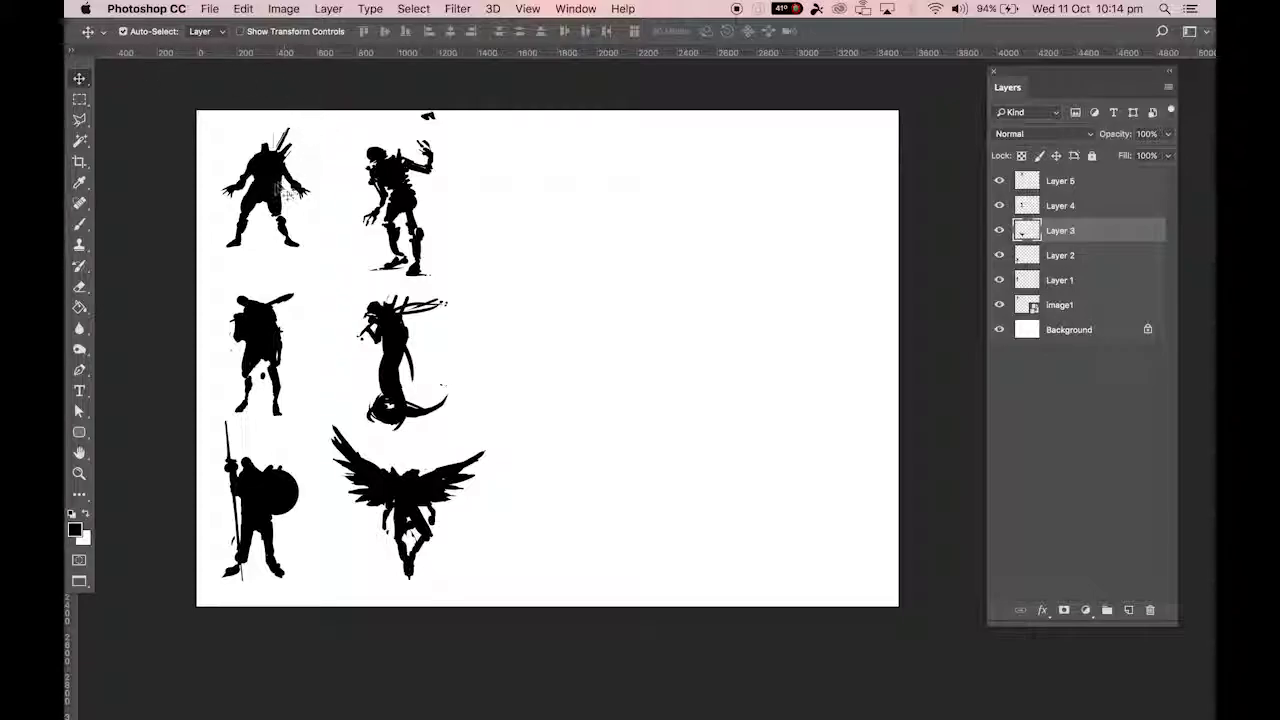
Select the silhouettes one after another directly on the canvas to check which layer each belongs to.
left_click(288, 193)
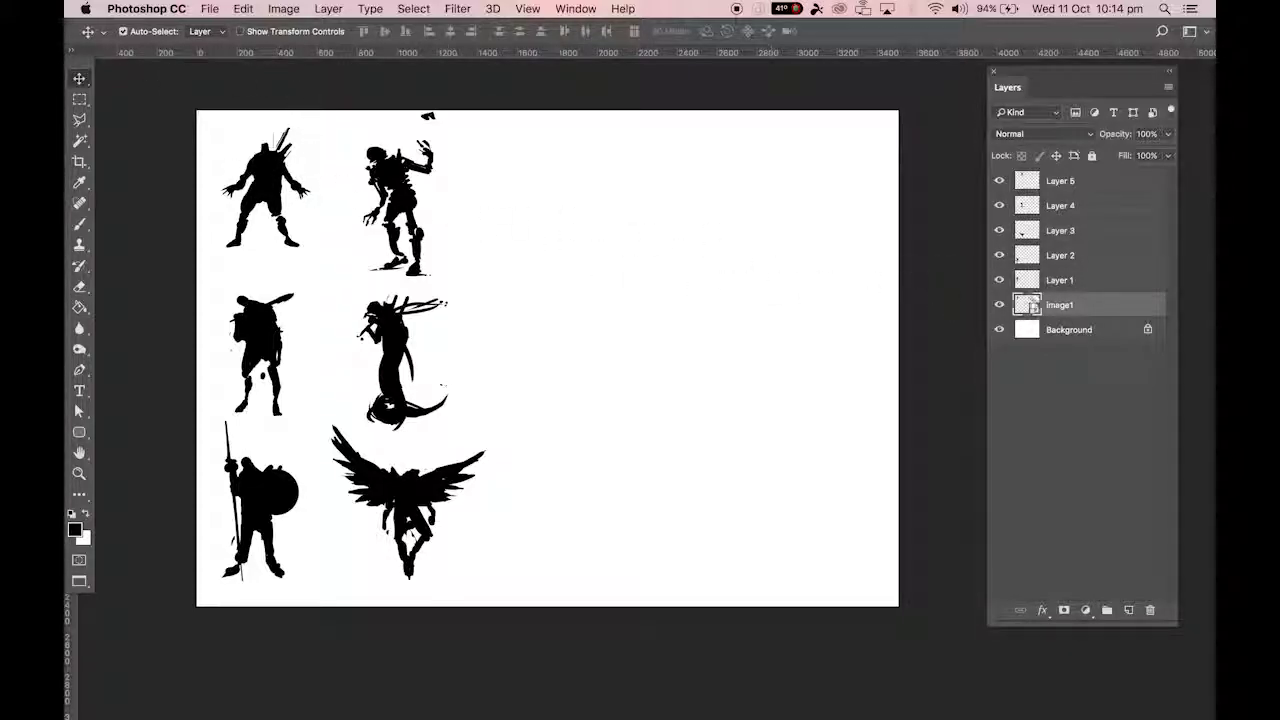
left_click(427, 217)
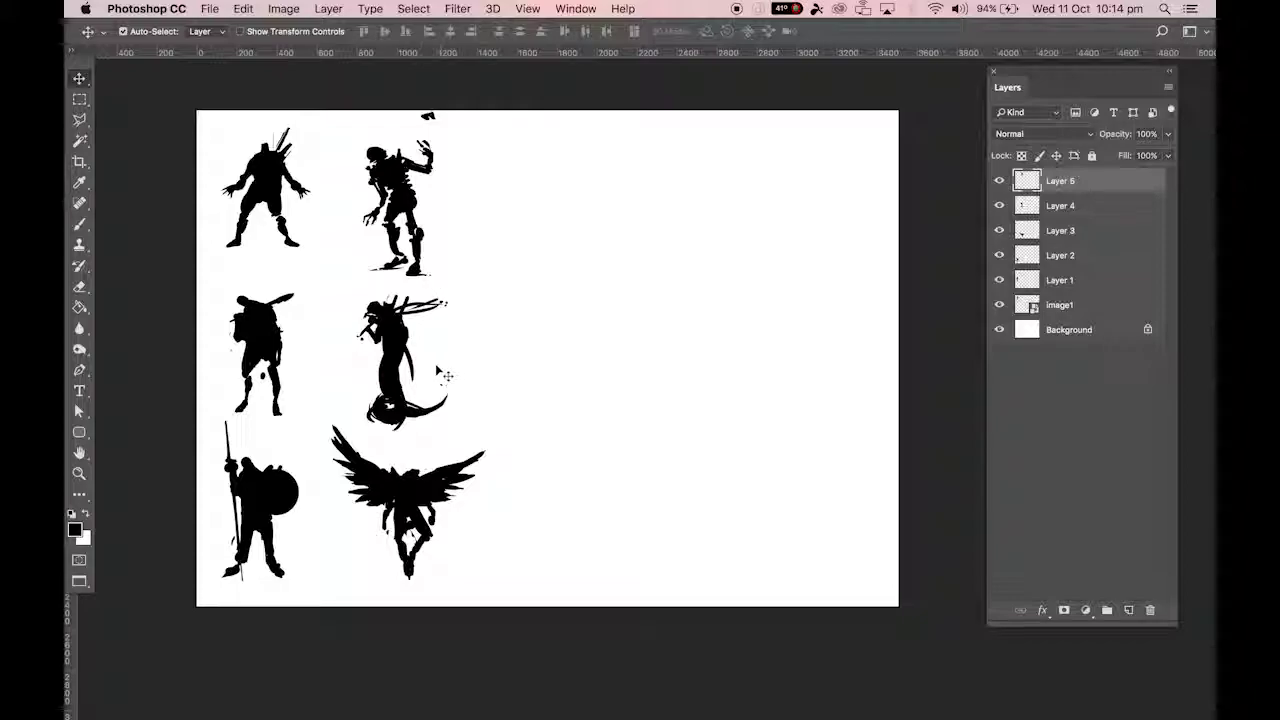
left_click(402, 355)
left_click(262, 358)
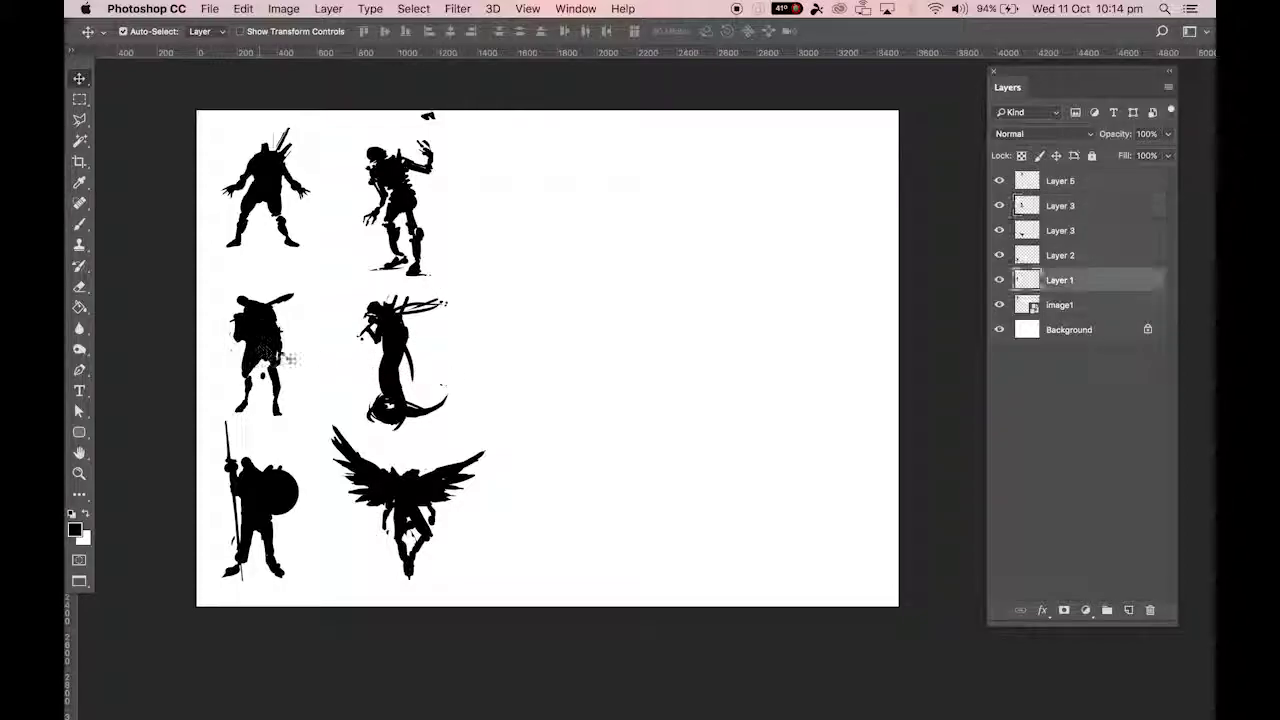
left_click(550, 336)
left_click(412, 492)
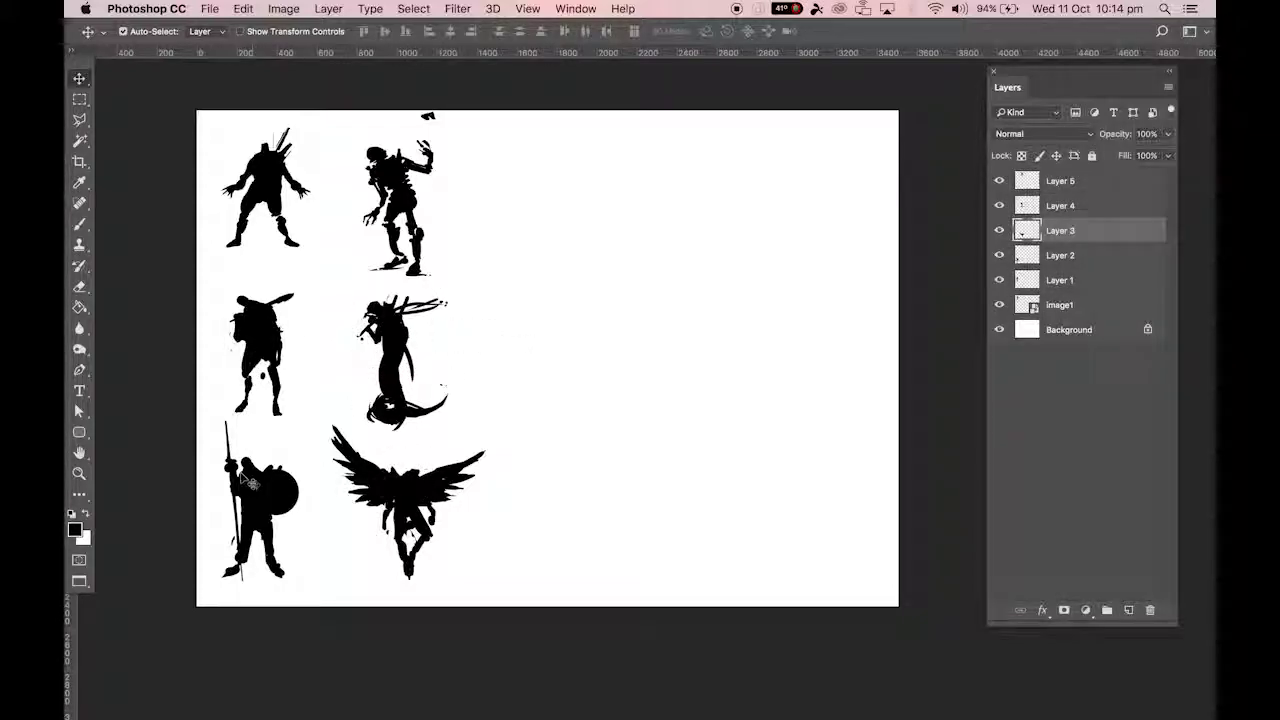
left_click(251, 485)
left_click(382, 345)
left_click(266, 350)
left_click(260, 180)
left_click(396, 186)
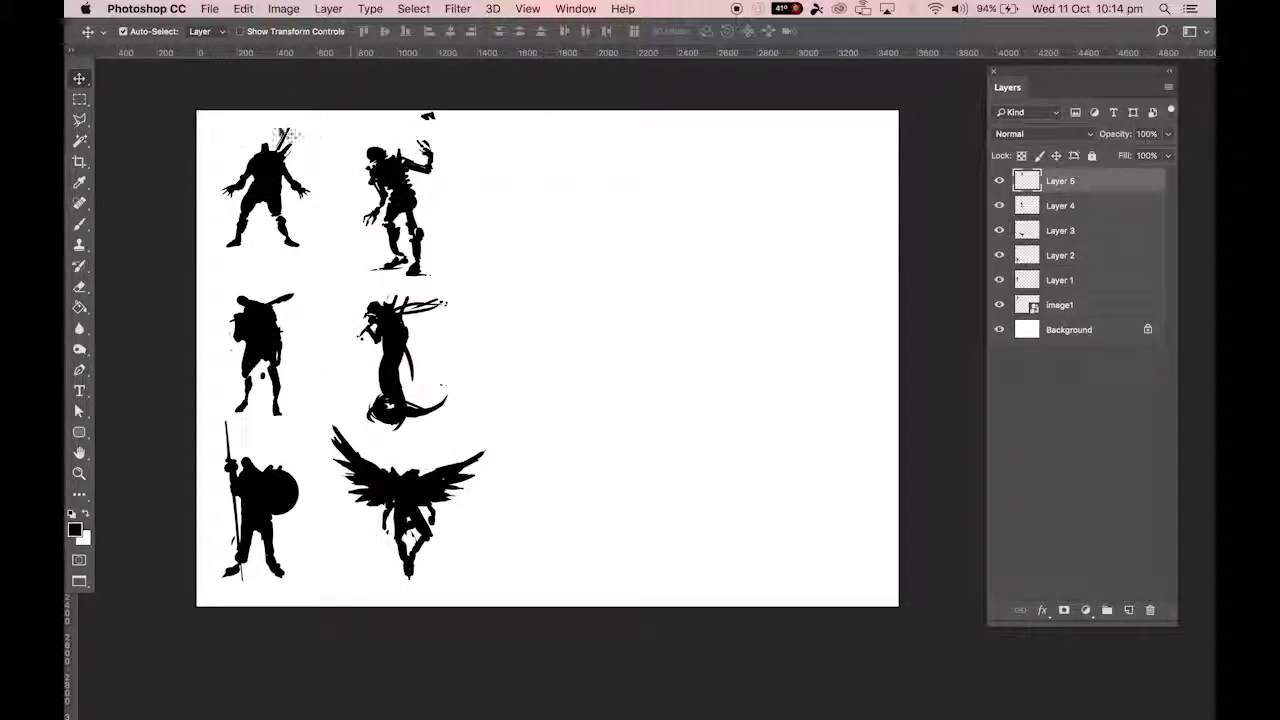
Turn off Auto-Select and pick figures on the canvas with temporary auto-select, ending on the image1 silhouette.
left_click(123, 32)
left_click(129, 31)
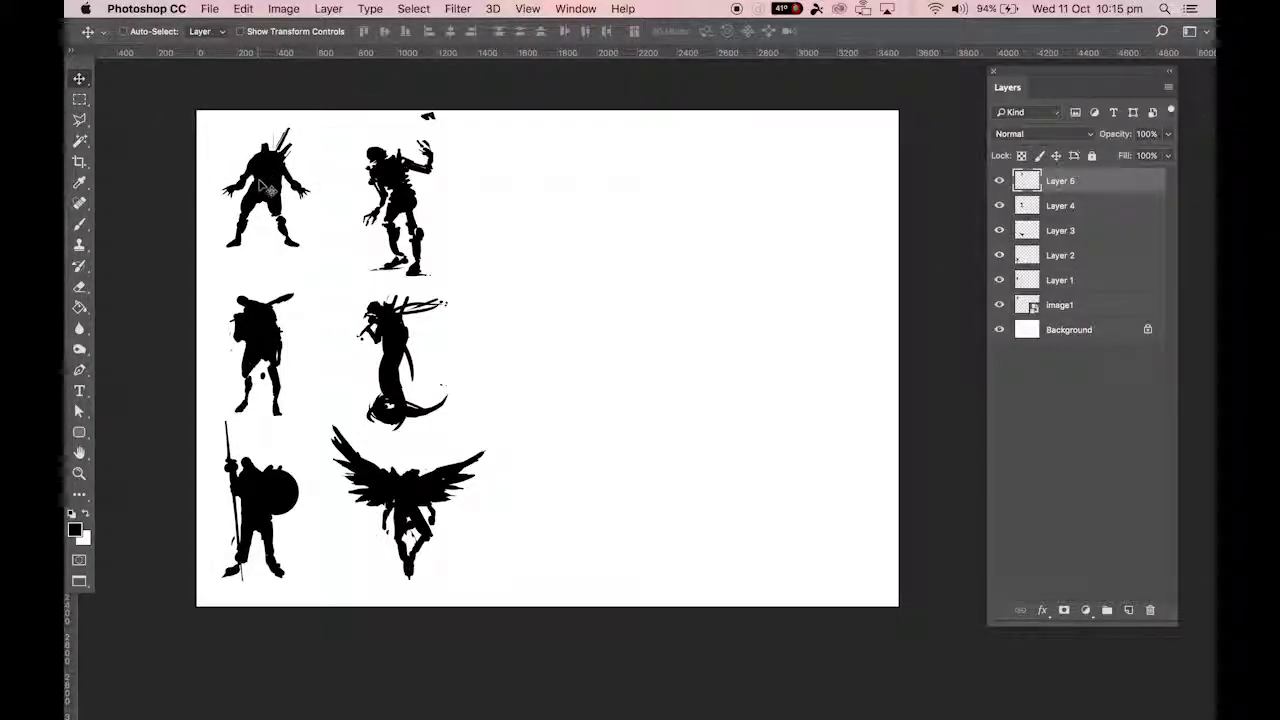
key("super")
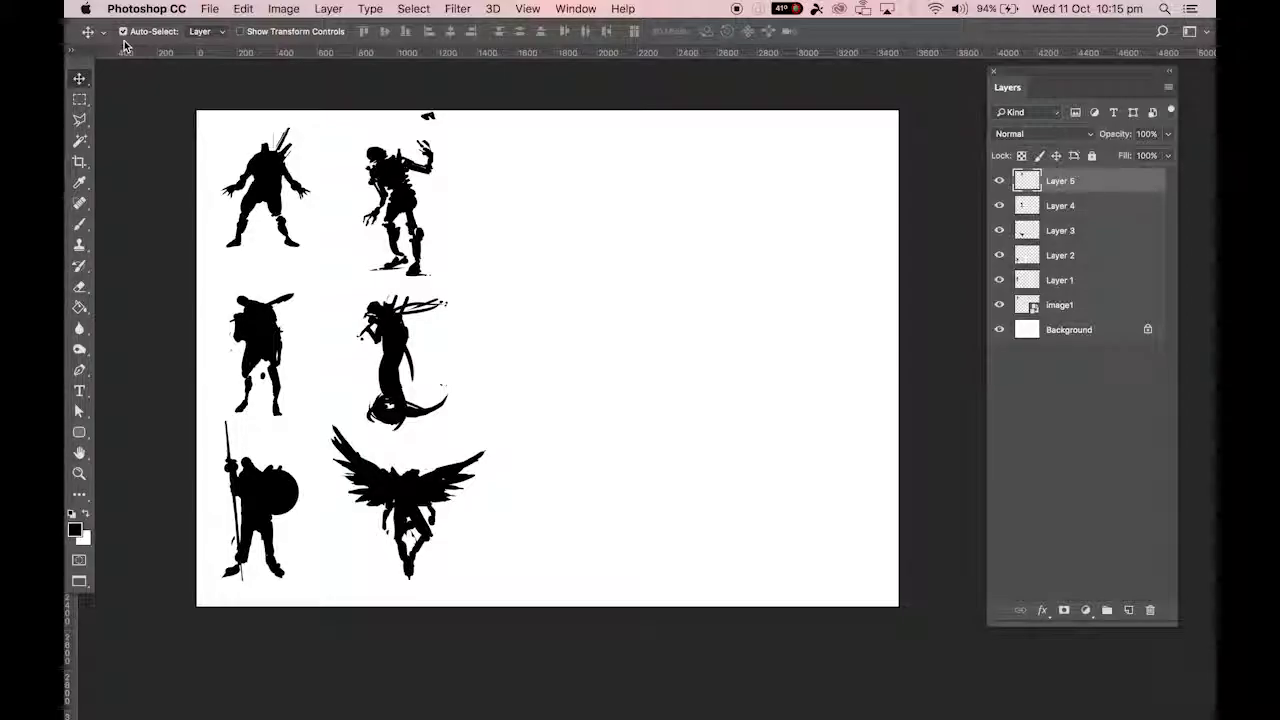
key("super")
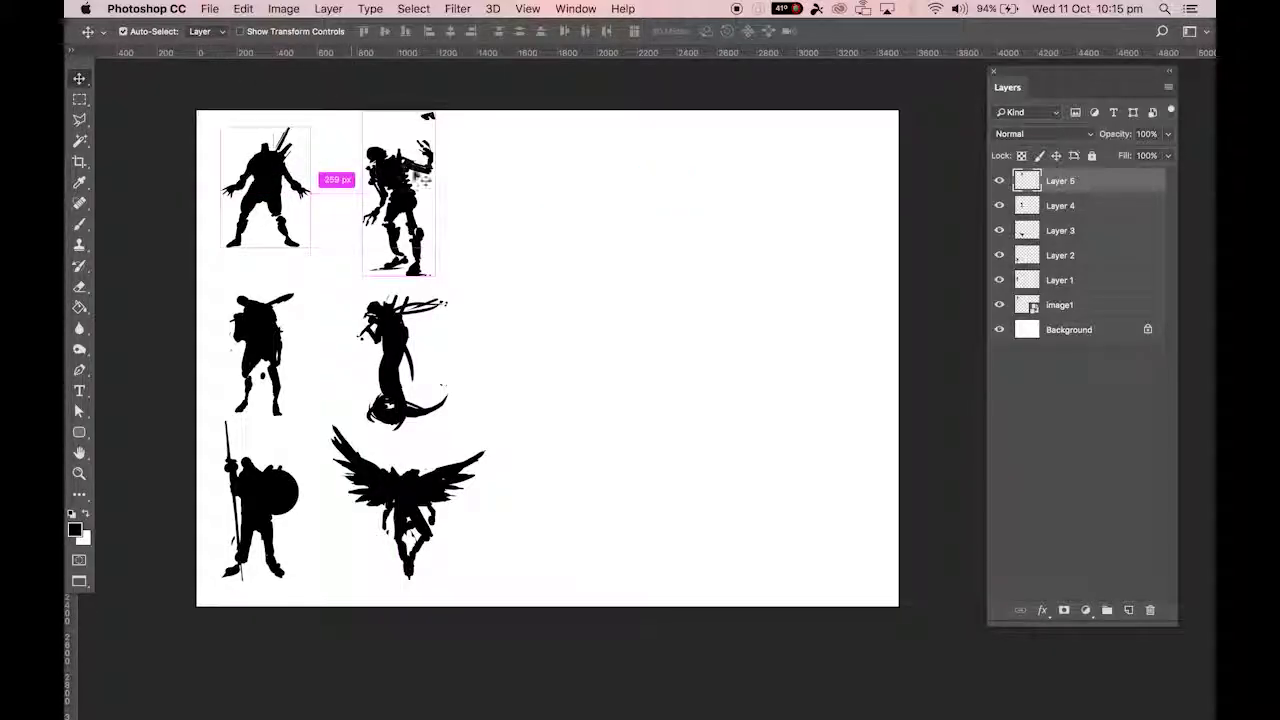
left_click(259, 335, "super")
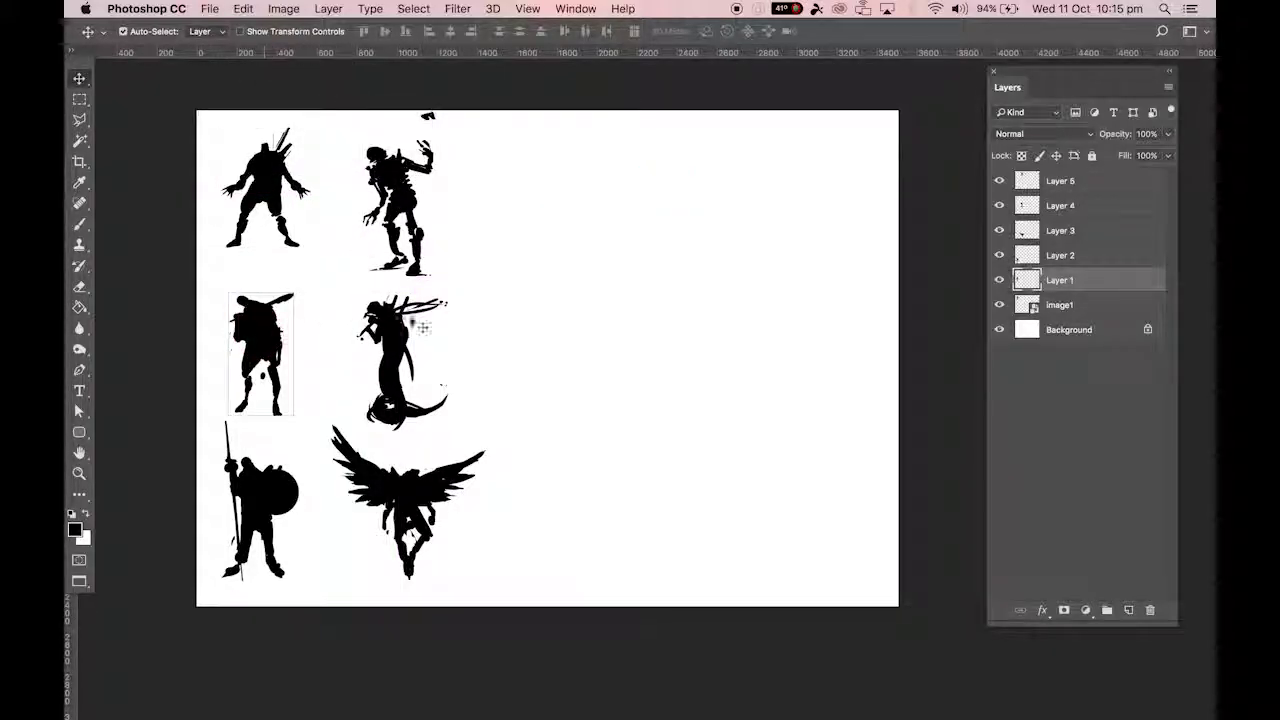
left_click(401, 329, "super")
left_click(285, 165, "super")
key("super")
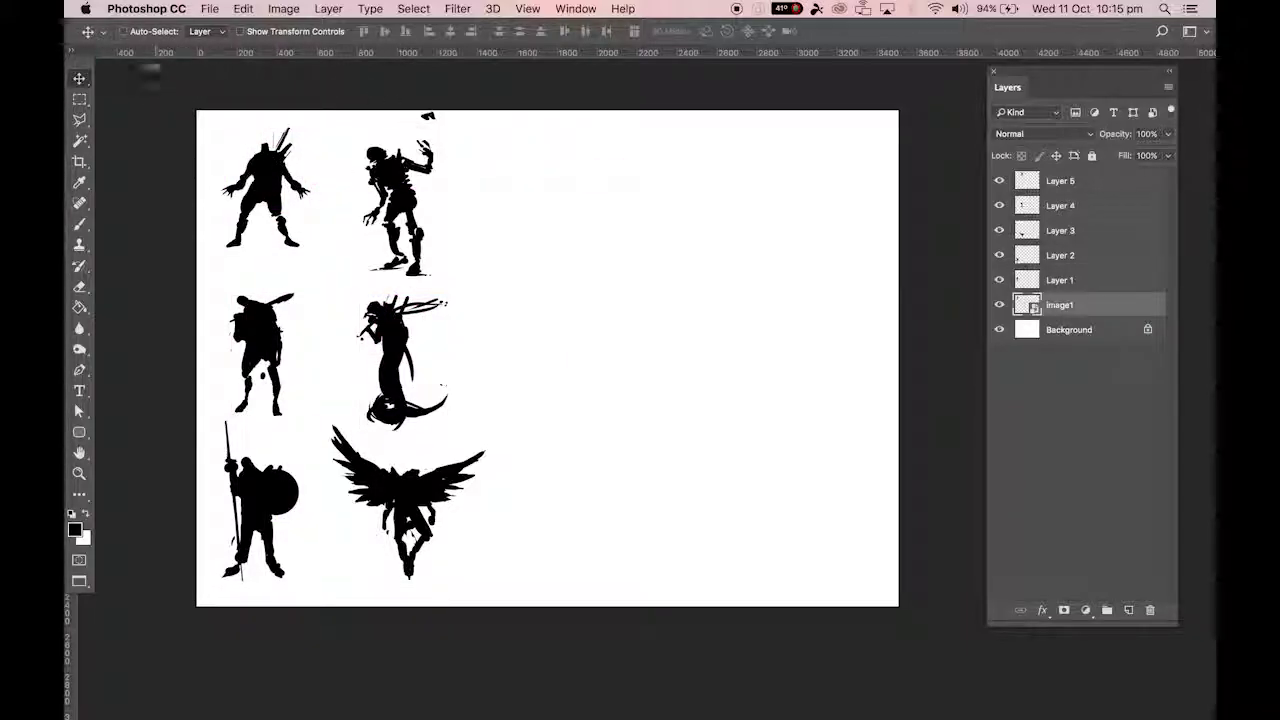
Shift the image1 silhouette slightly up and right, and try moving the Layer 1 figure before undoing that move.
left_click_drag(259, 218, 303, 201)
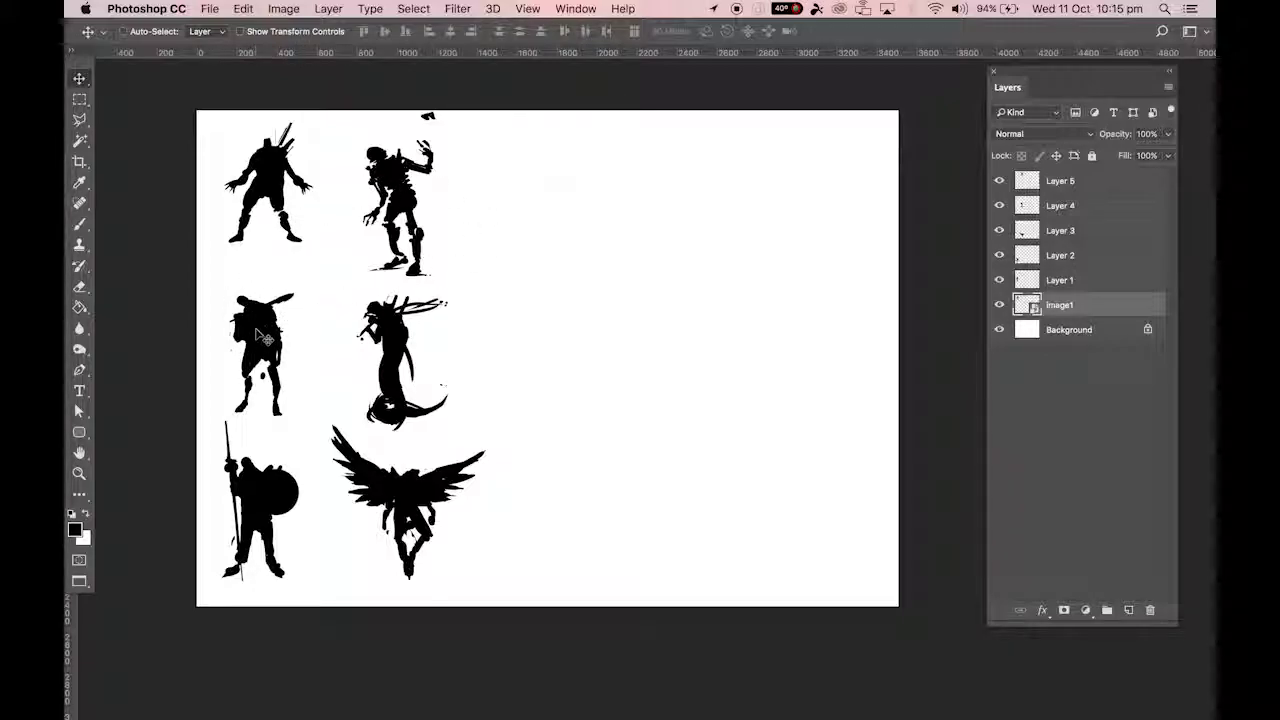
left_click_drag(262, 337, 267, 304)
key("super+z")
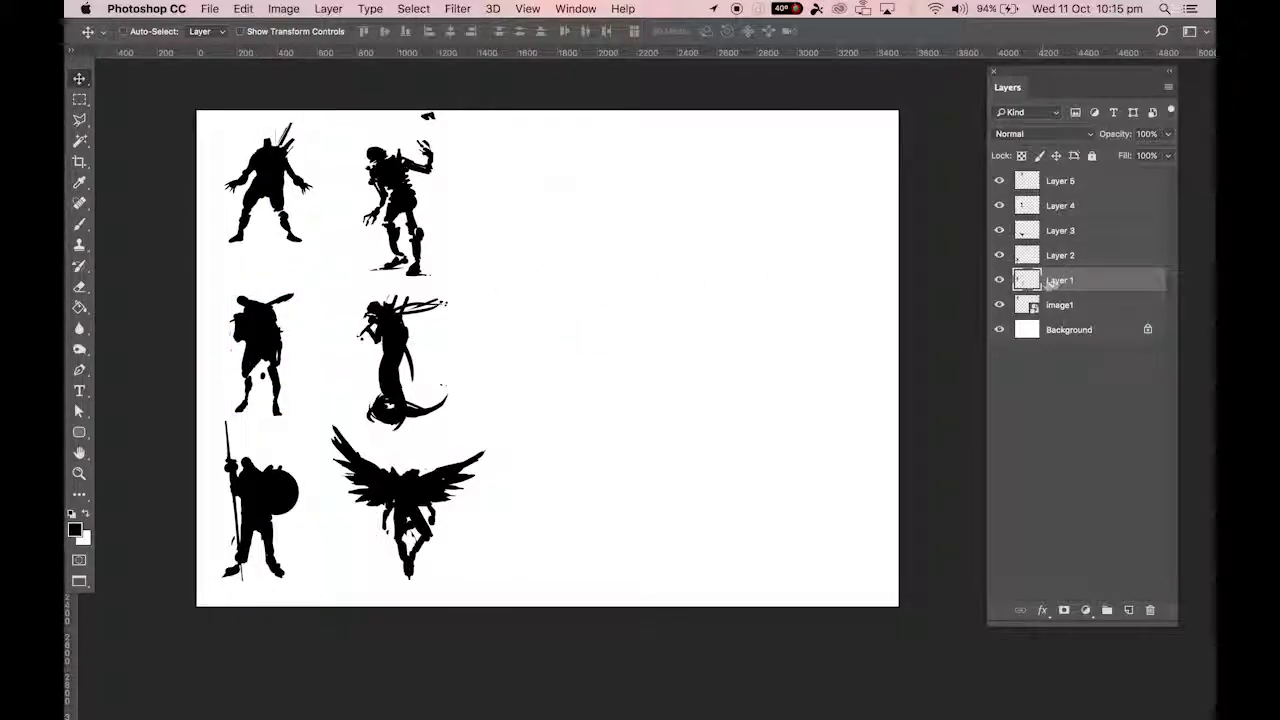
Check Layer 1 by toggling its visibility, and place a duplicate of its figure in the empty right half of the canvas.
left_click(999, 280)
left_click(999, 280)
mouse_move(1117, 290)
left_mouse_down()
mouse_move(1128, 286)
mouse_move(1135, 612)
mouse_move(1110, 287)
left_mouse_up()
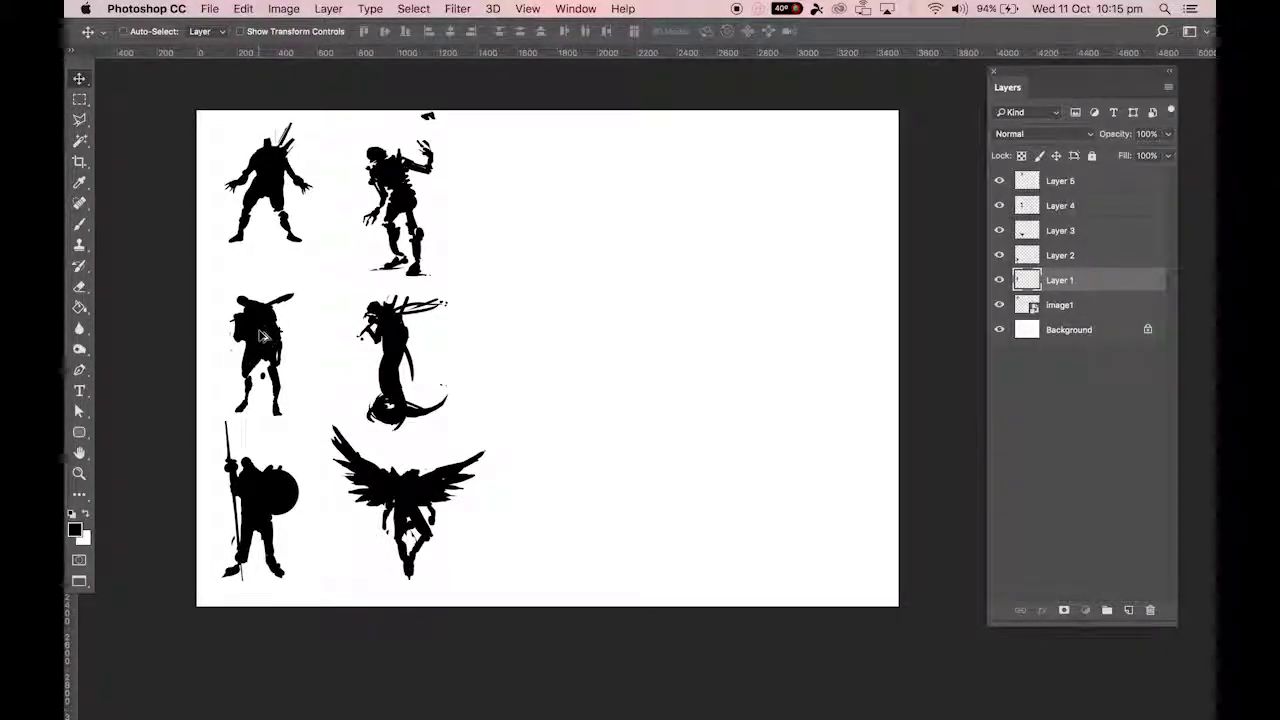
left_click_drag(259, 335, 629, 239)
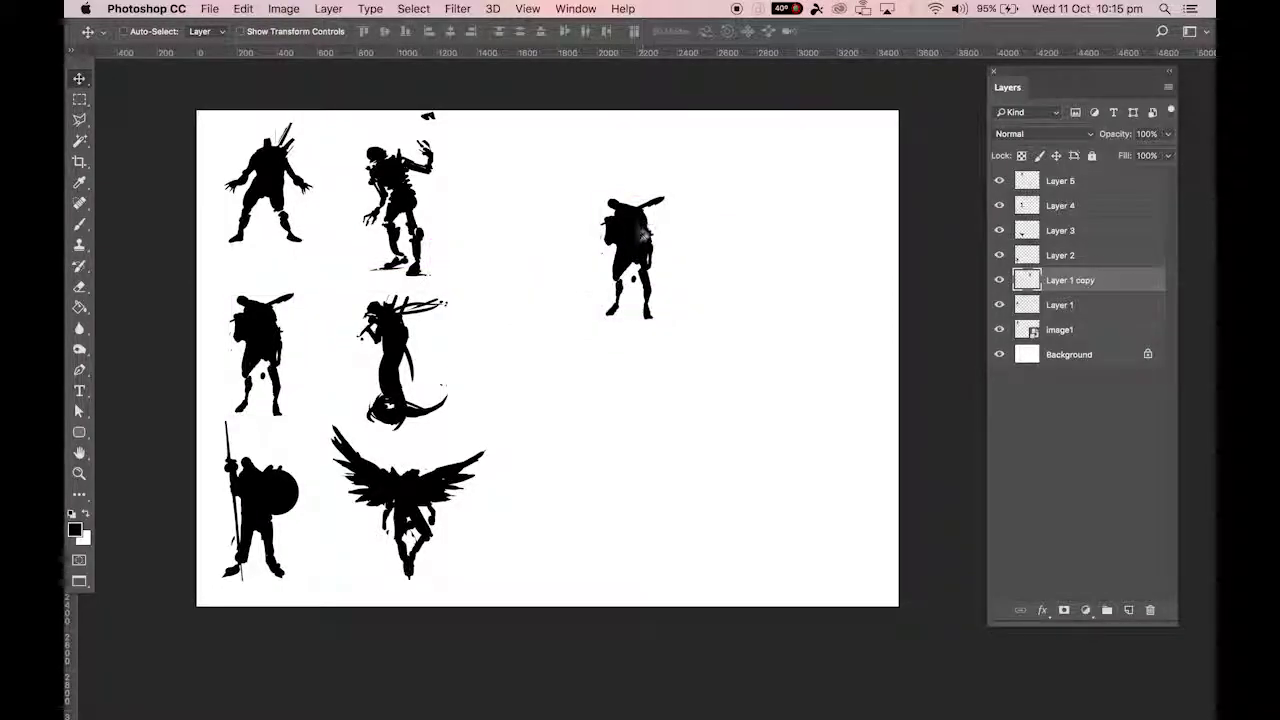
Scale the duplicated figure proportionally to about 251% with Free Transform and apply it.
key("super")
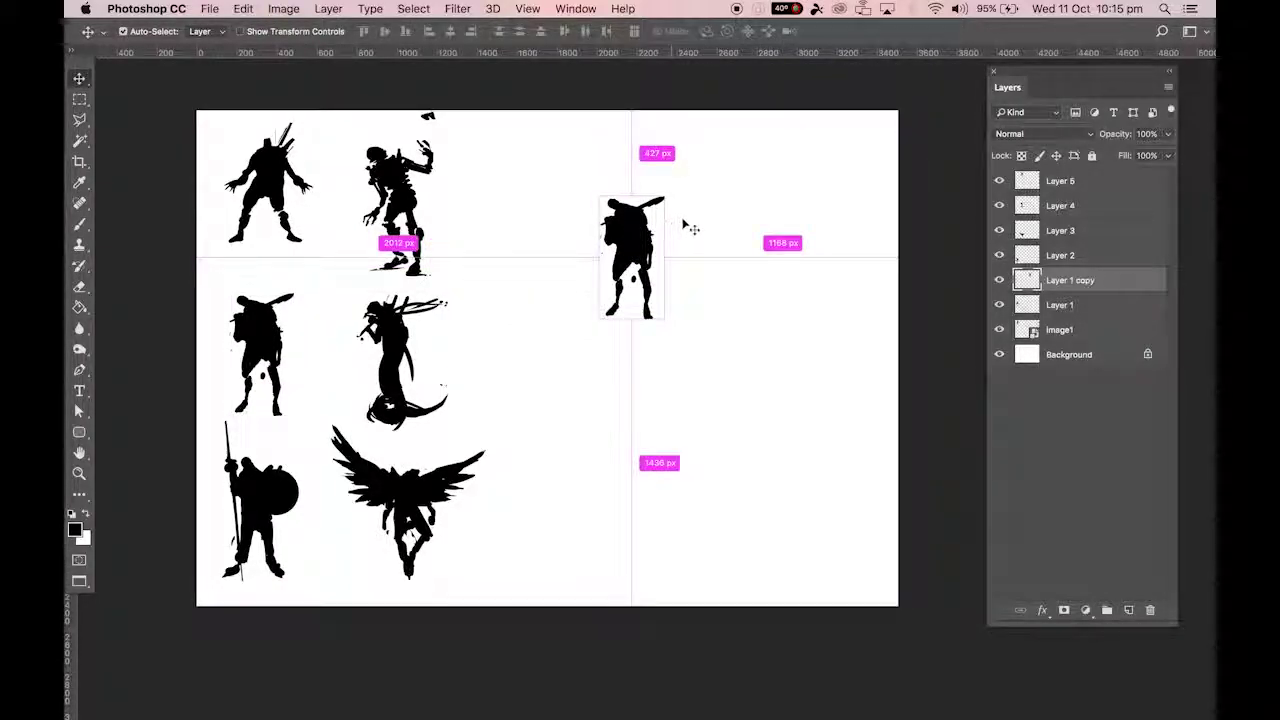
key("super+t")
left_click_drag(664, 318, 764, 505)
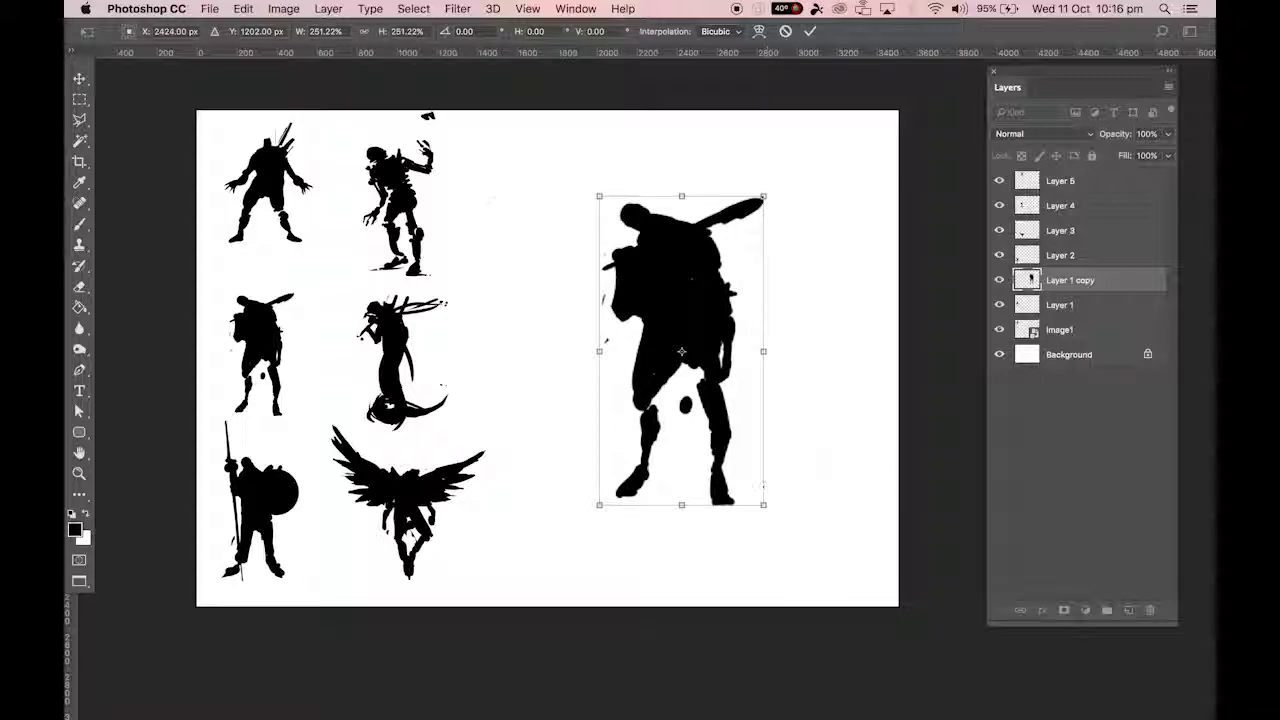
left_click(810, 31)
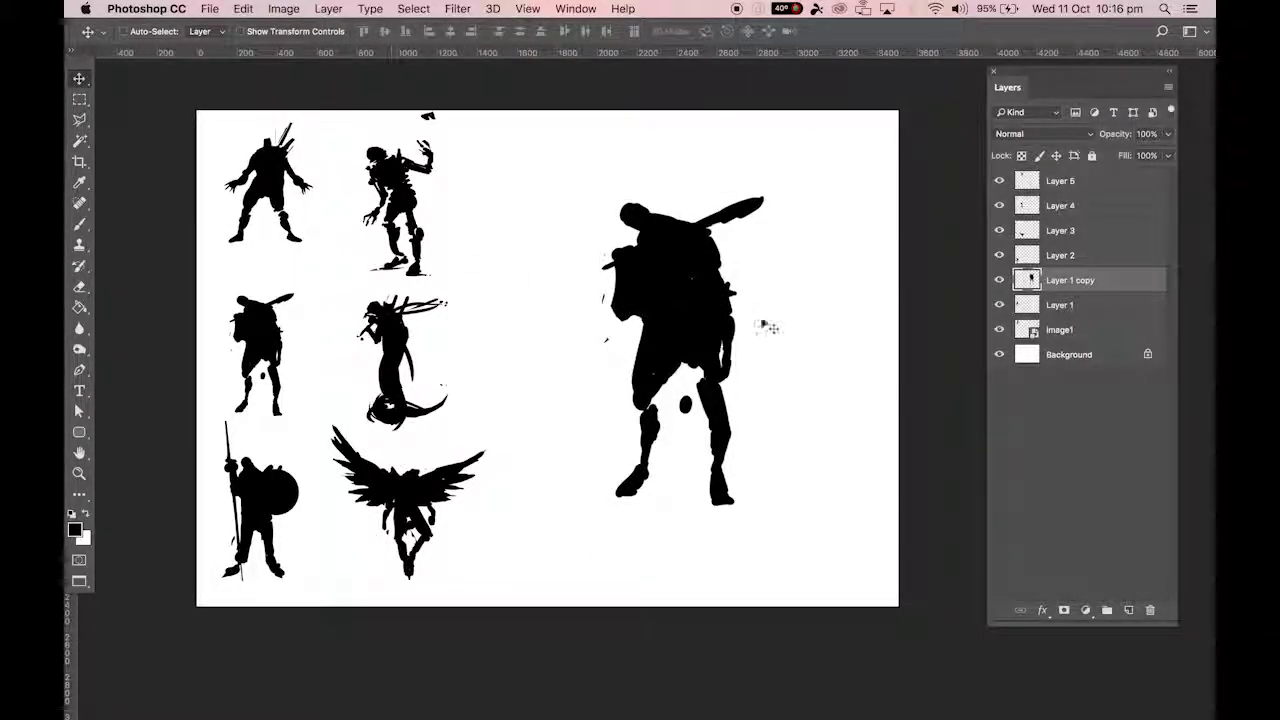
Erase the stray specks beside the enlarged figure and paint short black spikes at its elbow with a size 35 brush.
key("e")
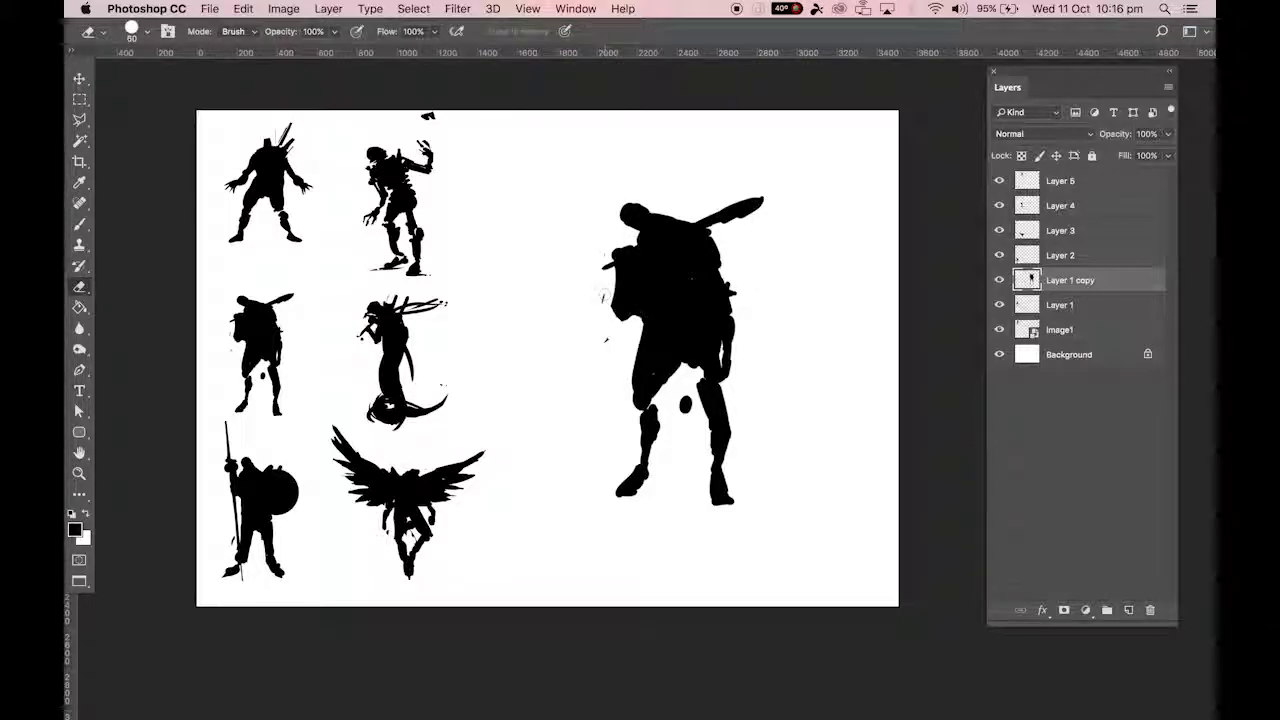
left_click_drag(602, 336, 611, 346)
key("b")
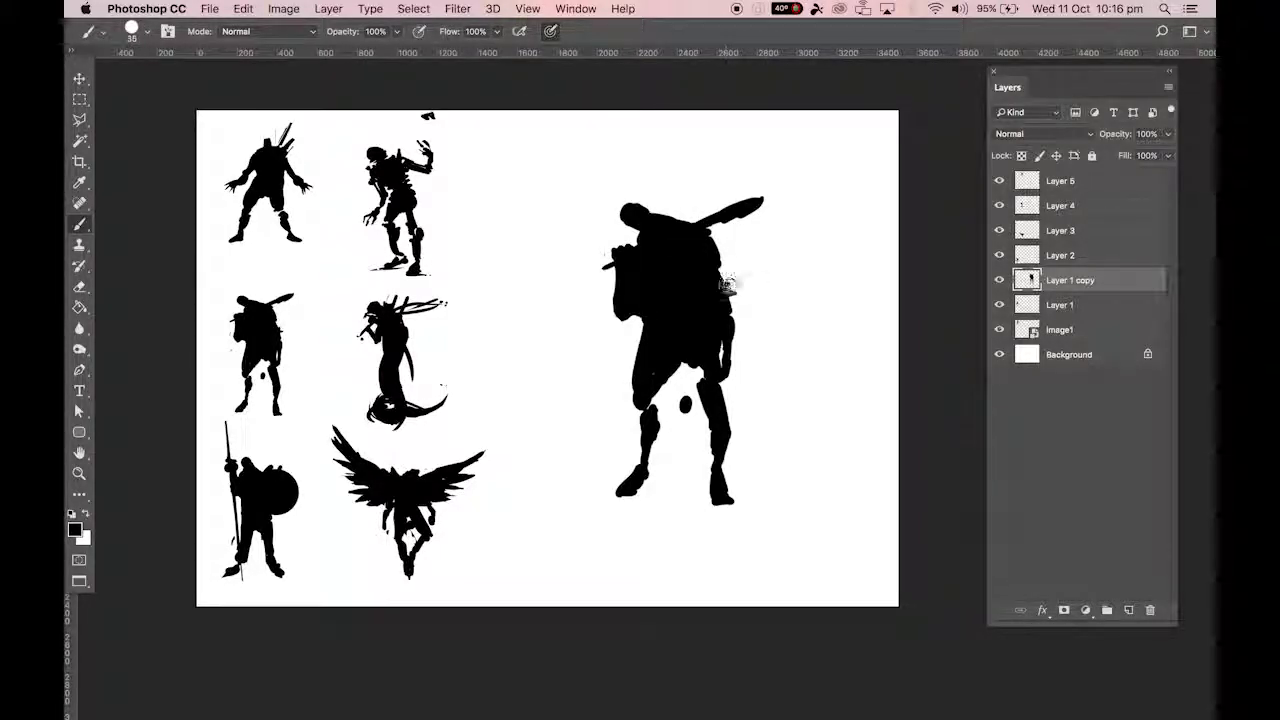
mouse_move(729, 291)
left_mouse_down()
mouse_move(741, 284)
mouse_move(747, 302)
left_mouse_up()
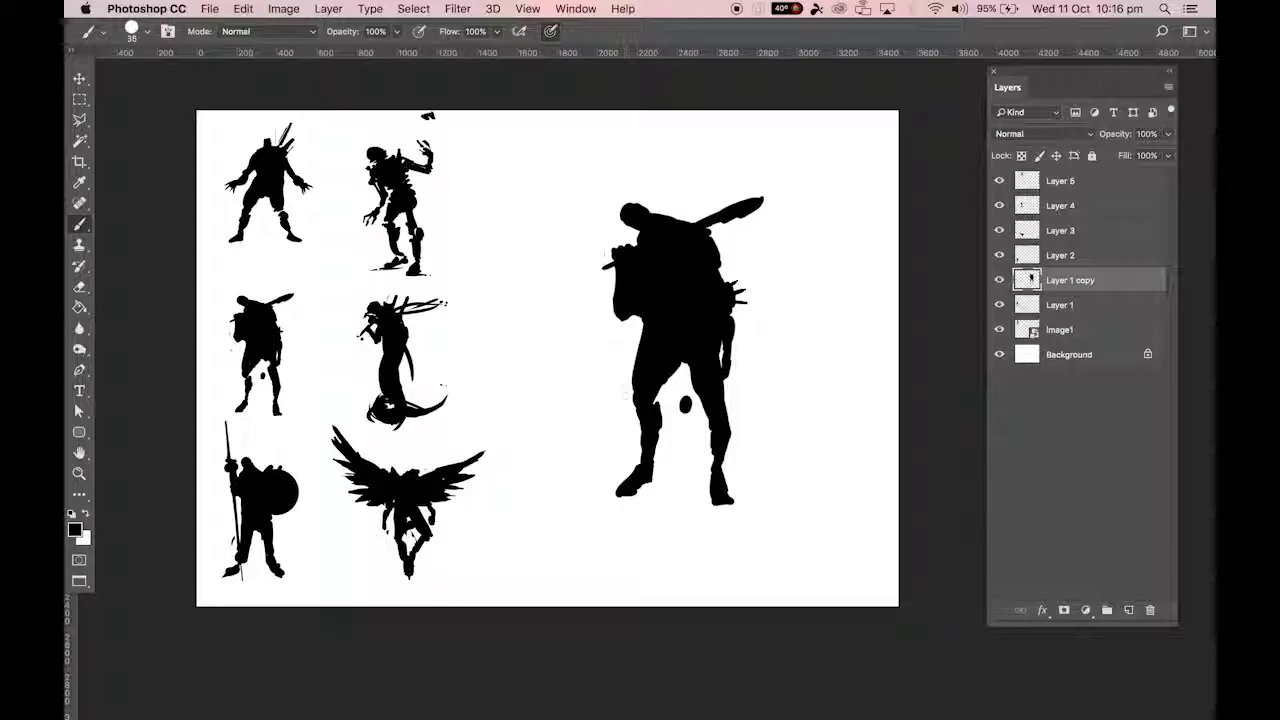
Paint armour-like shapes around the enlarged figure's knees and shins to bulk out both lower legs.
left_click_drag(634, 382, 632, 412)
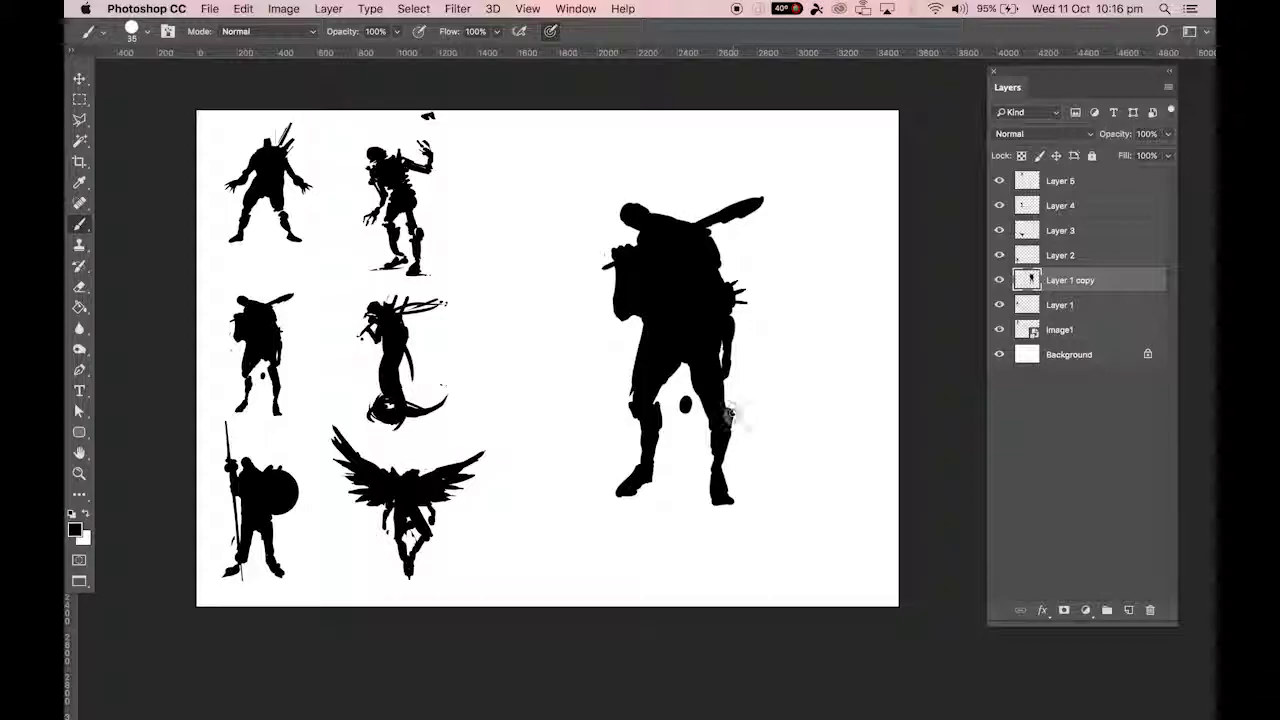
mouse_move(723, 441)
left_mouse_down()
mouse_move(730, 428)
mouse_move(722, 463)
left_mouse_up()
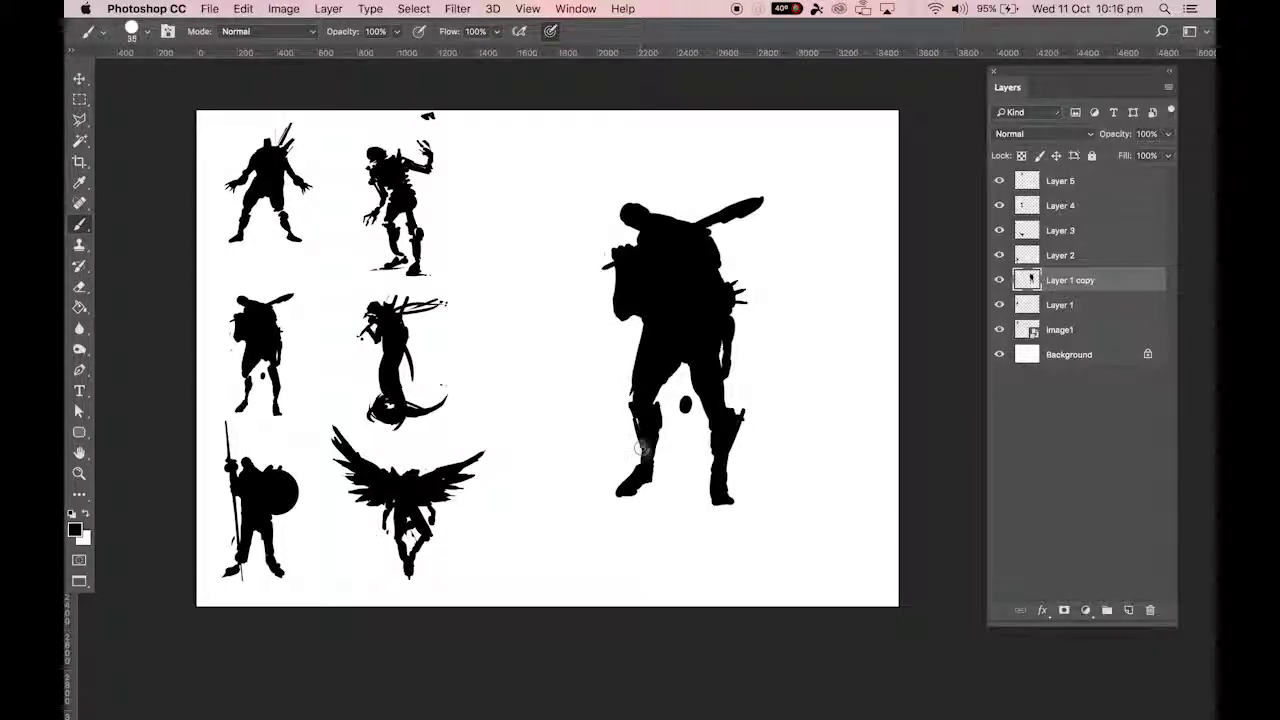
left_click_drag(636, 462, 625, 492)
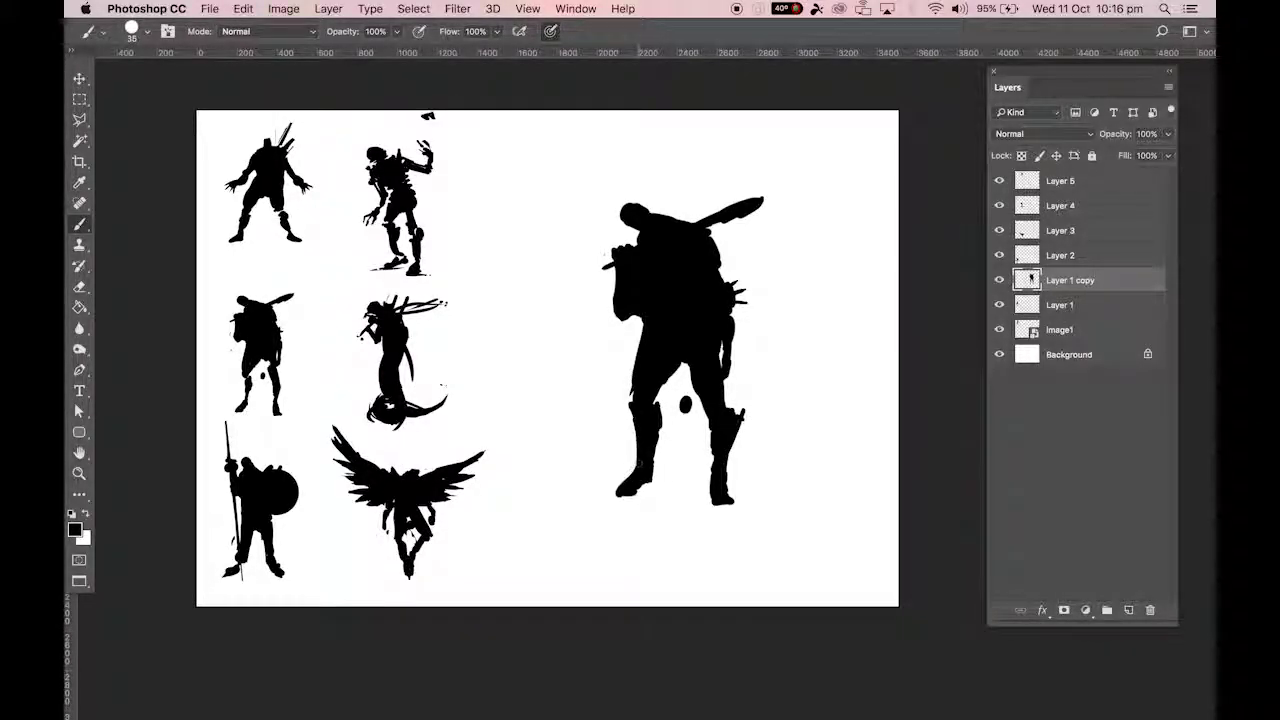
key("e")
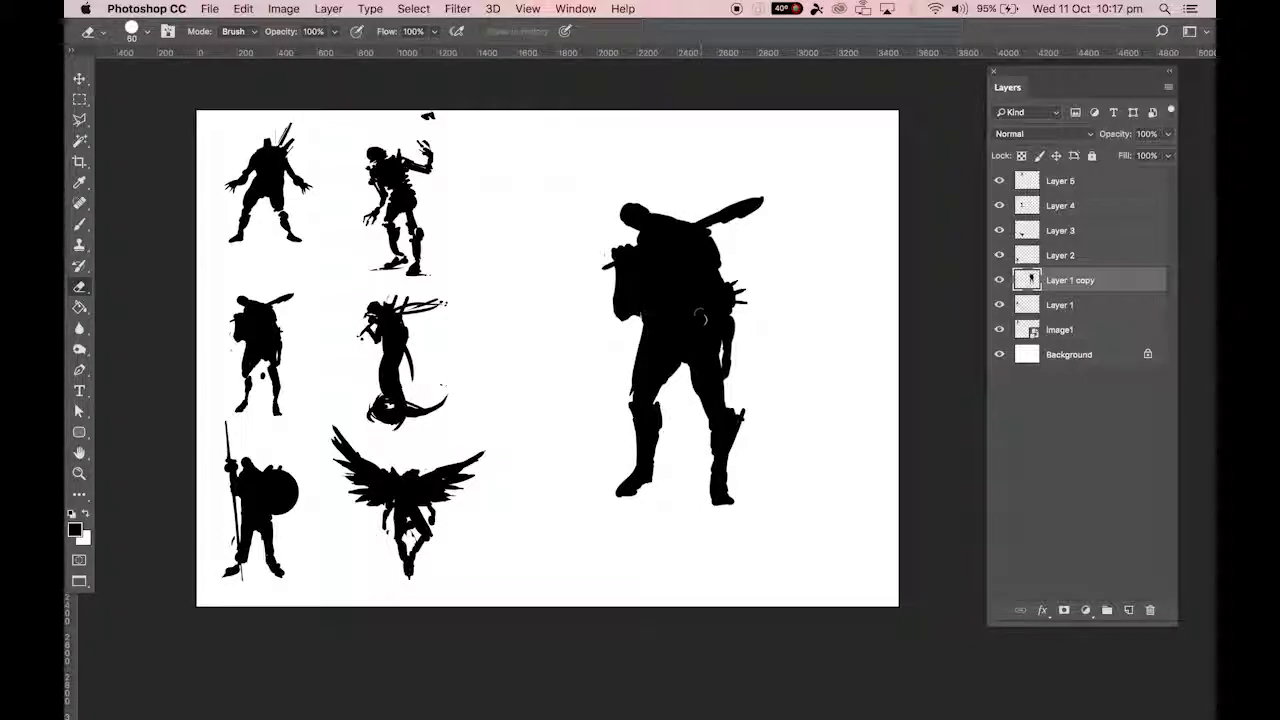
key("b")
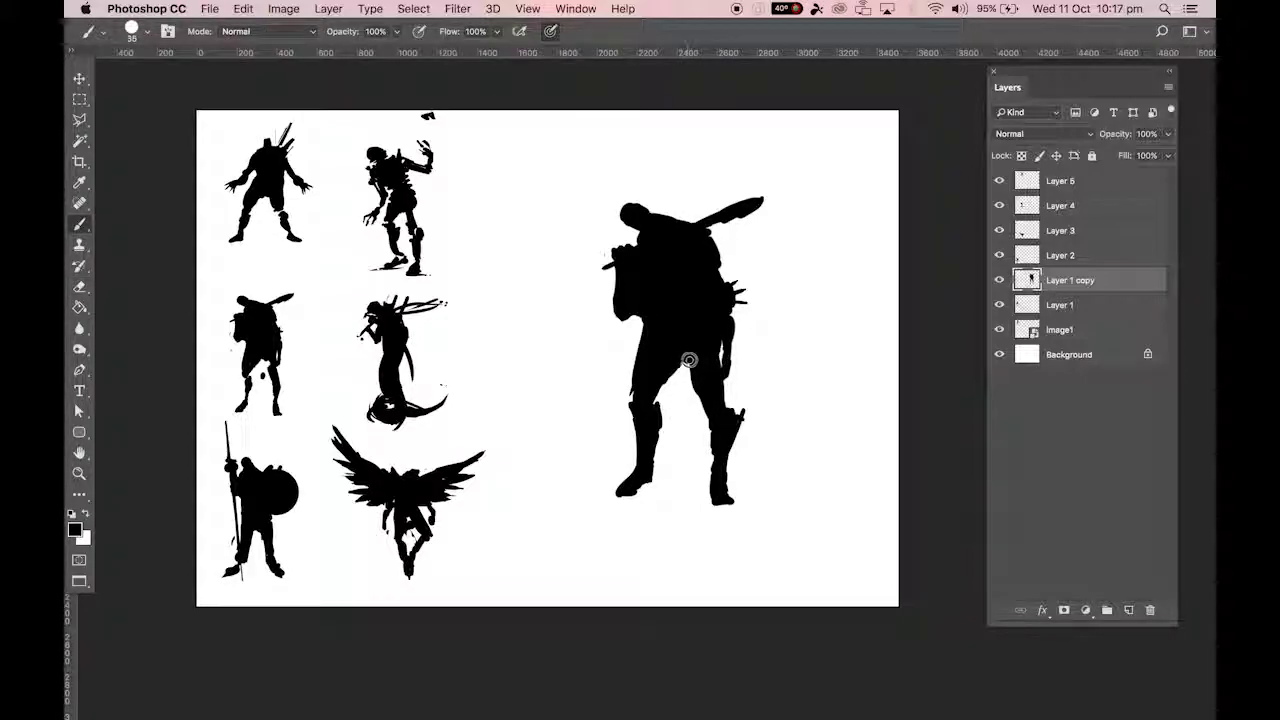
Paint the sword on the figure's shoulder into a longer, wider pointed blade and touch up the bent arm's edge.
left_click_drag(728, 212, 757, 200)
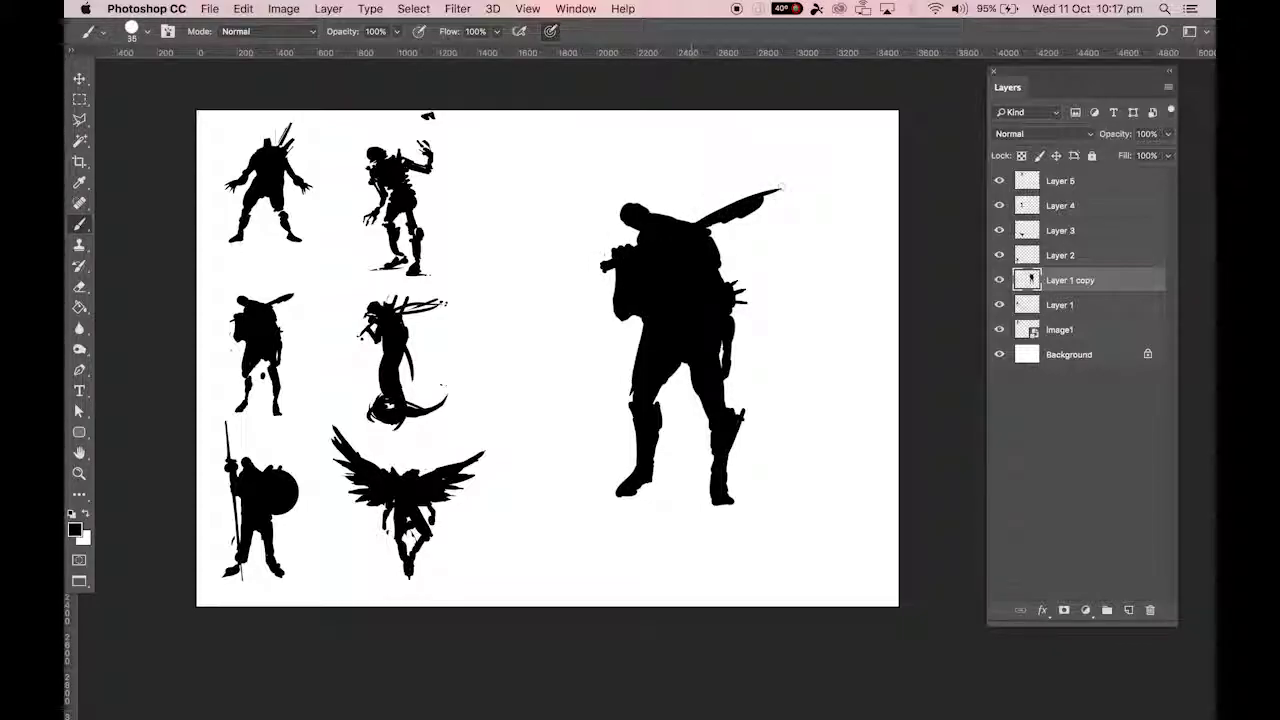
mouse_move(781, 190)
left_mouse_down()
mouse_move(757, 221)
mouse_move(717, 232)
left_mouse_up()
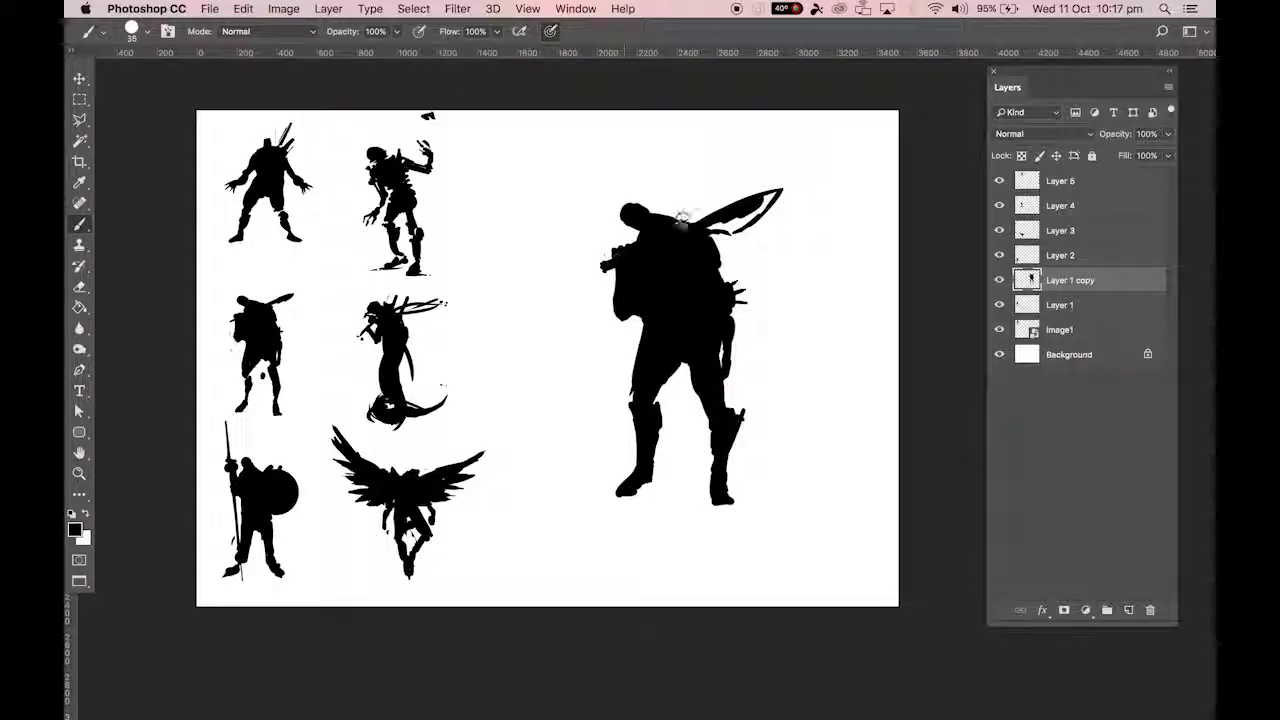
mouse_move(676, 225)
left_mouse_down()
mouse_move(752, 197)
mouse_move(730, 220)
mouse_move(745, 216)
mouse_move(779, 191)
left_mouse_up()
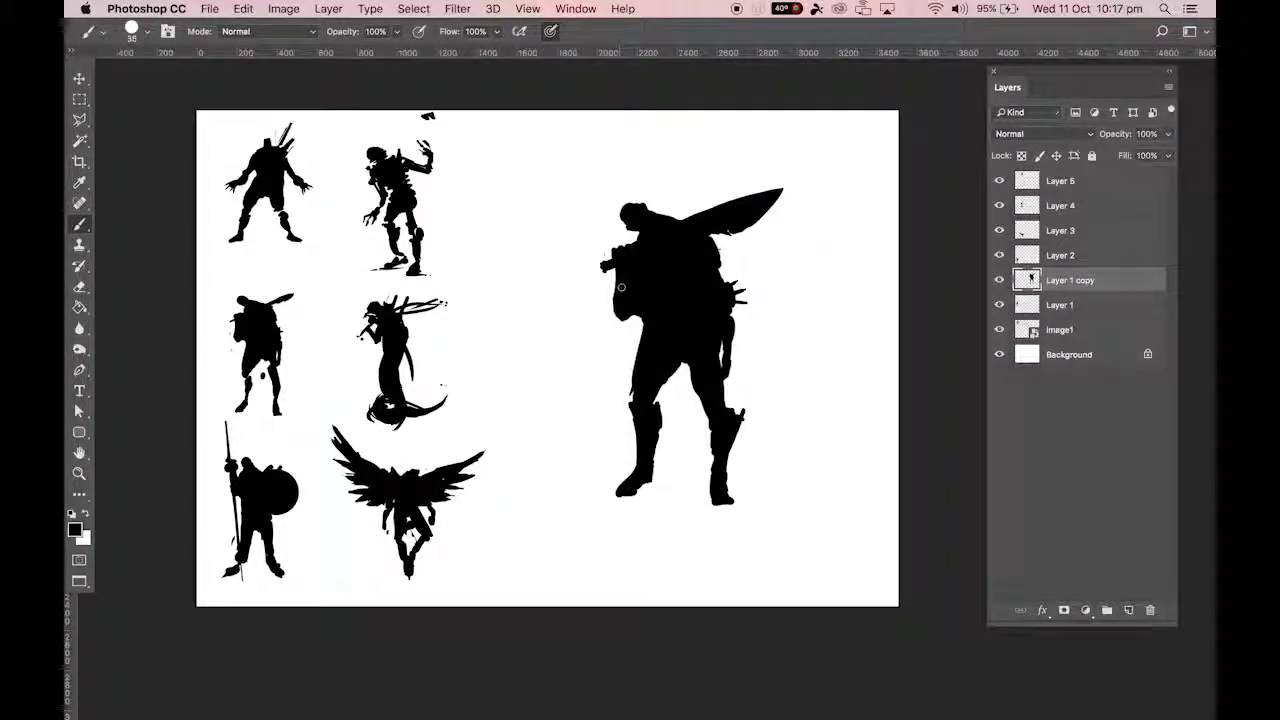
left_click_drag(622, 318, 627, 312)
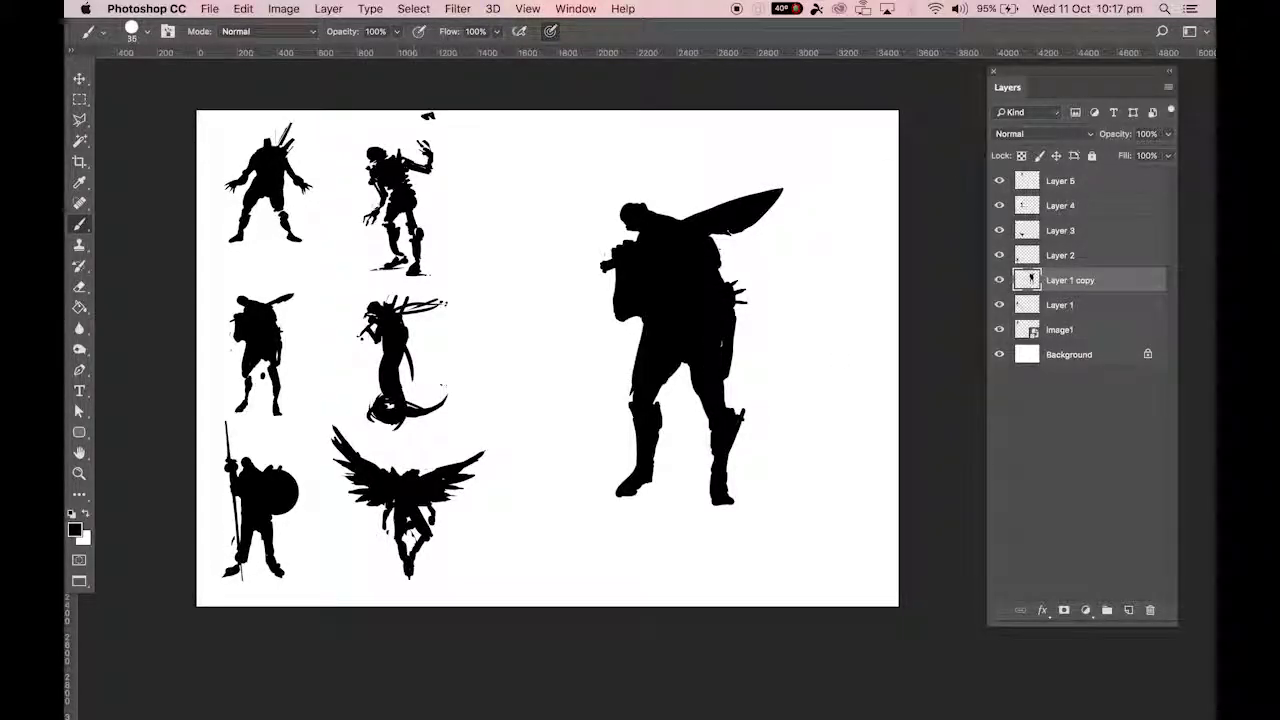
Move the enlarged figure's layer to the top of the stack and group Layer 5 through Image1 together.
left_click_drag(1088, 284, 1080, 178)
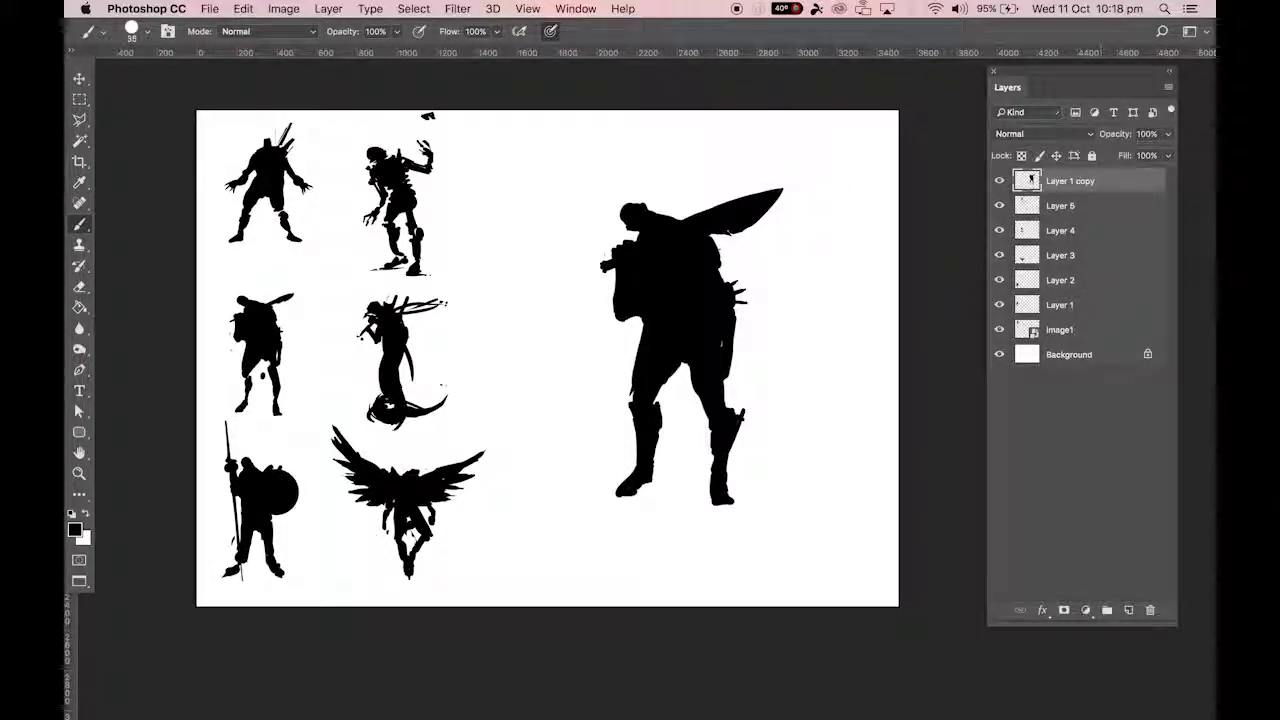
left_click(1076, 208)
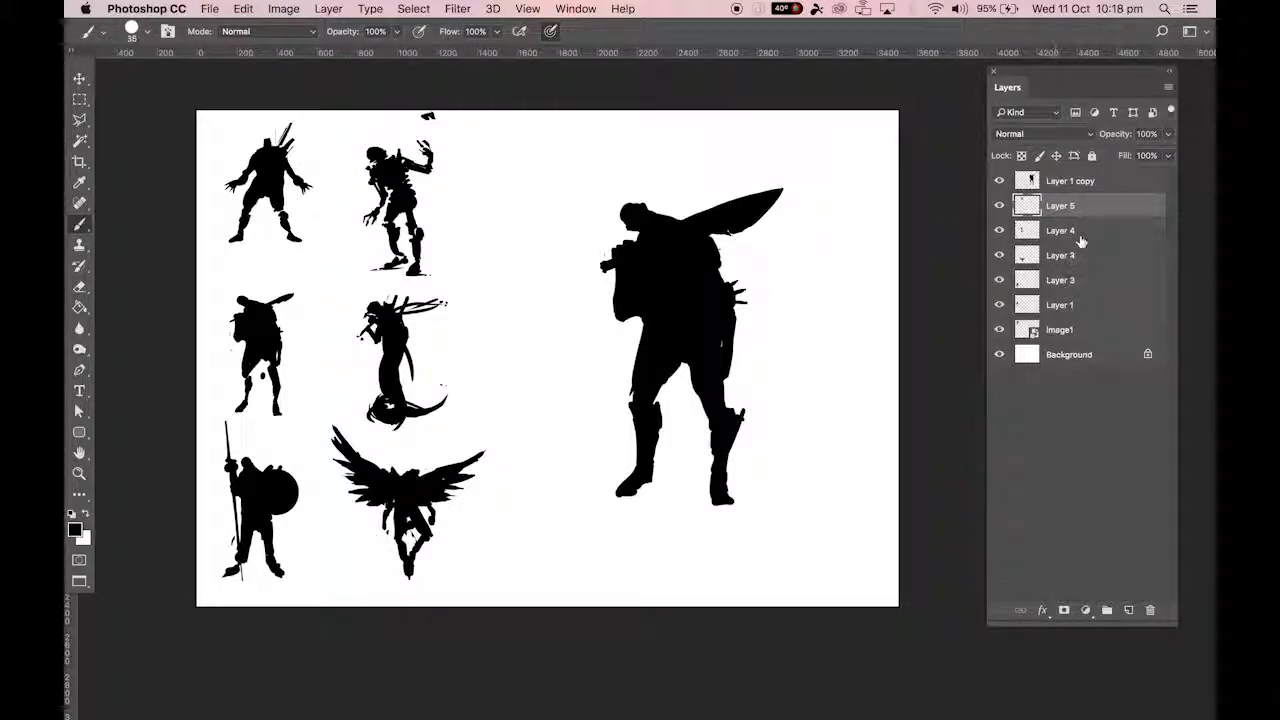
left_click(1082, 331, "shift")
left_click_drag(1082, 331, 1030, 390)
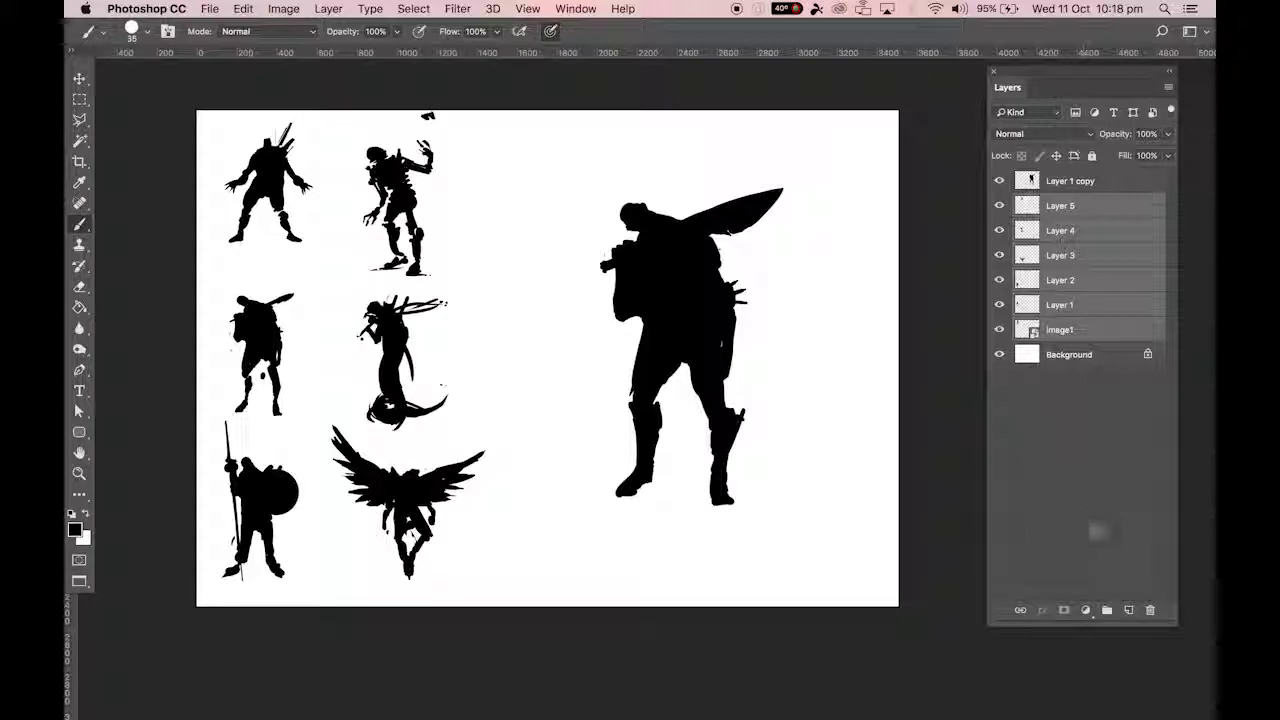
left_click_drag(1108, 618, 1100, 606)
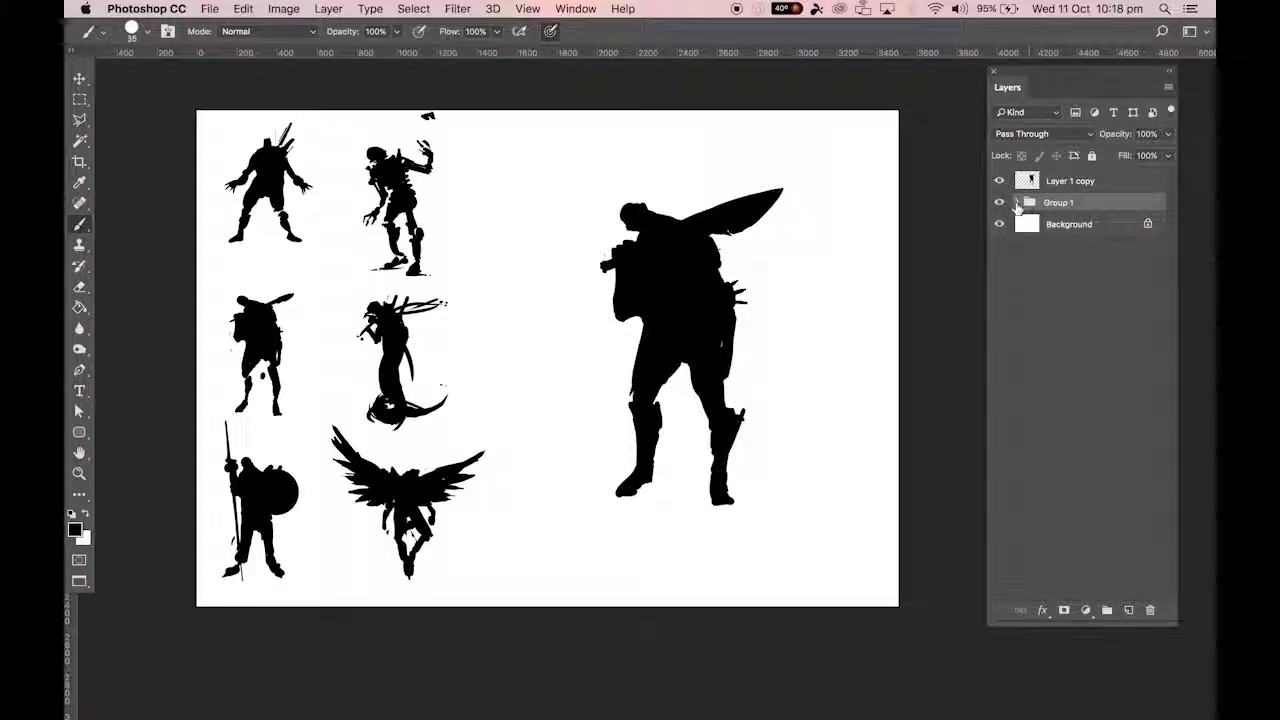
left_click(1017, 204)
left_click(1018, 204)
Scale the group of small figures proportionally down to about 98.5% with Free Transform and apply it.
key("super+t")
mouse_move(486, 112)
left_mouse_down()
mouse_move(451, 156)
mouse_move(481, 119)
left_mouse_up()
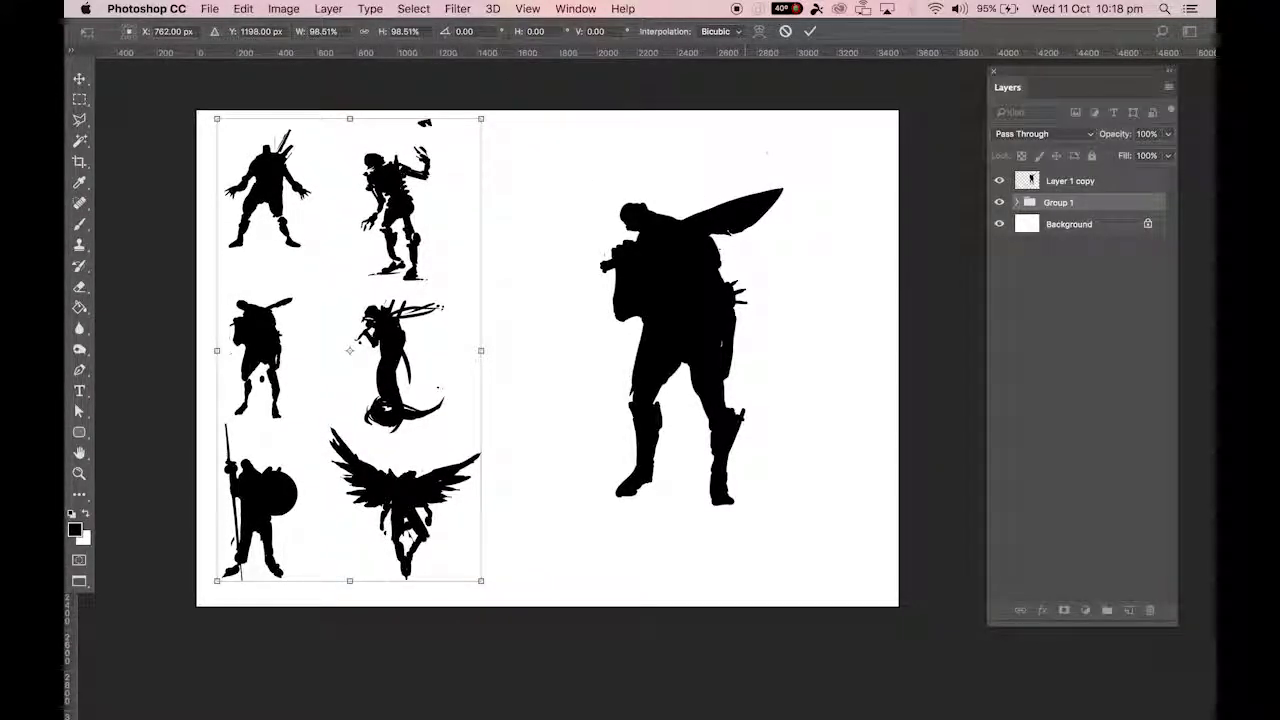
key("Return")
Hide the group of small figures and shift the enlarged figure about 45 px to the right with the Move tool.
left_click(999, 202)
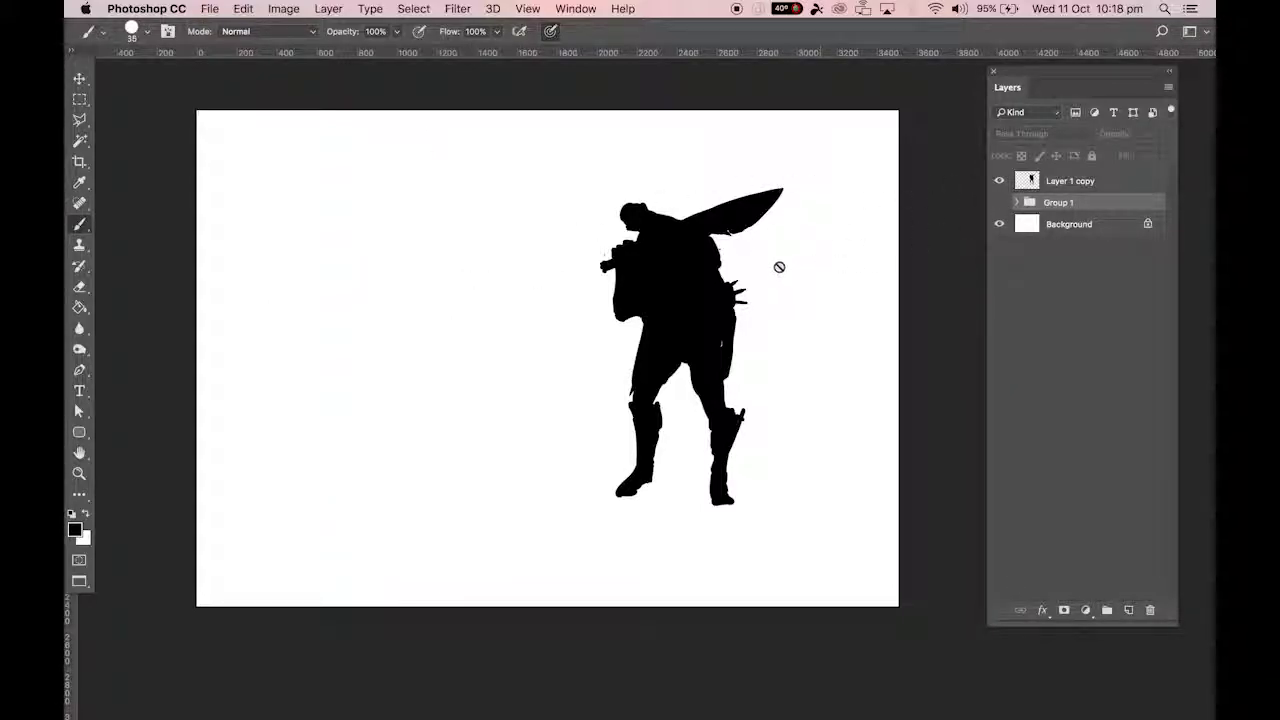
left_click(1070, 181)
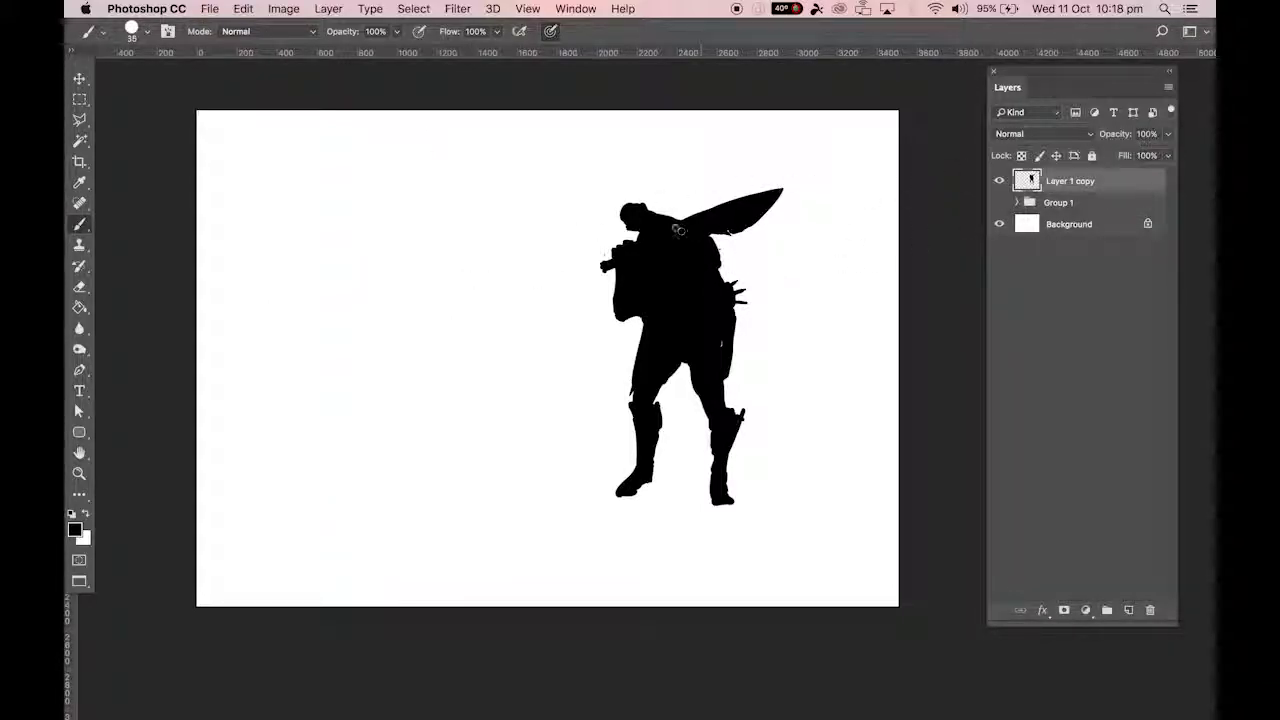
key("v")
mouse_move(638, 268)
left_mouse_down()
mouse_move(671, 267)
mouse_move(647, 269)
left_mouse_up()
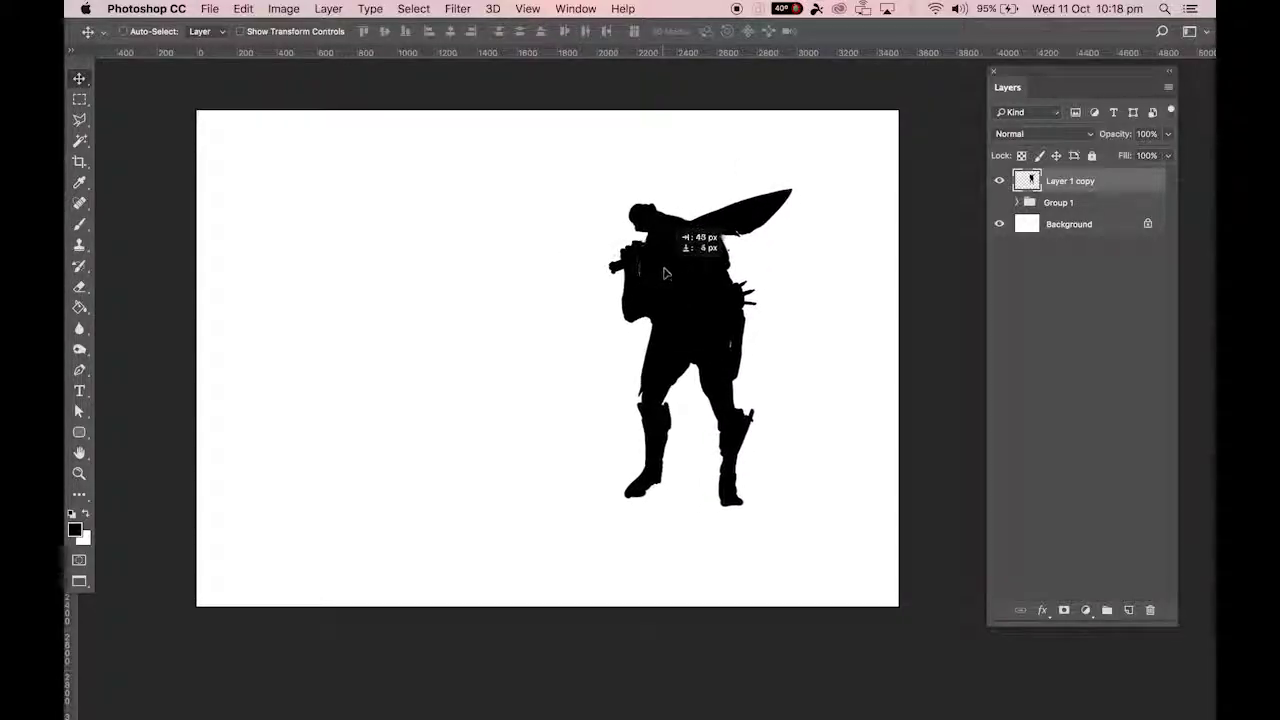
Toggle the visibility of the small figures' group on and off to check the layout, leaving it shown.
left_click(999, 202)
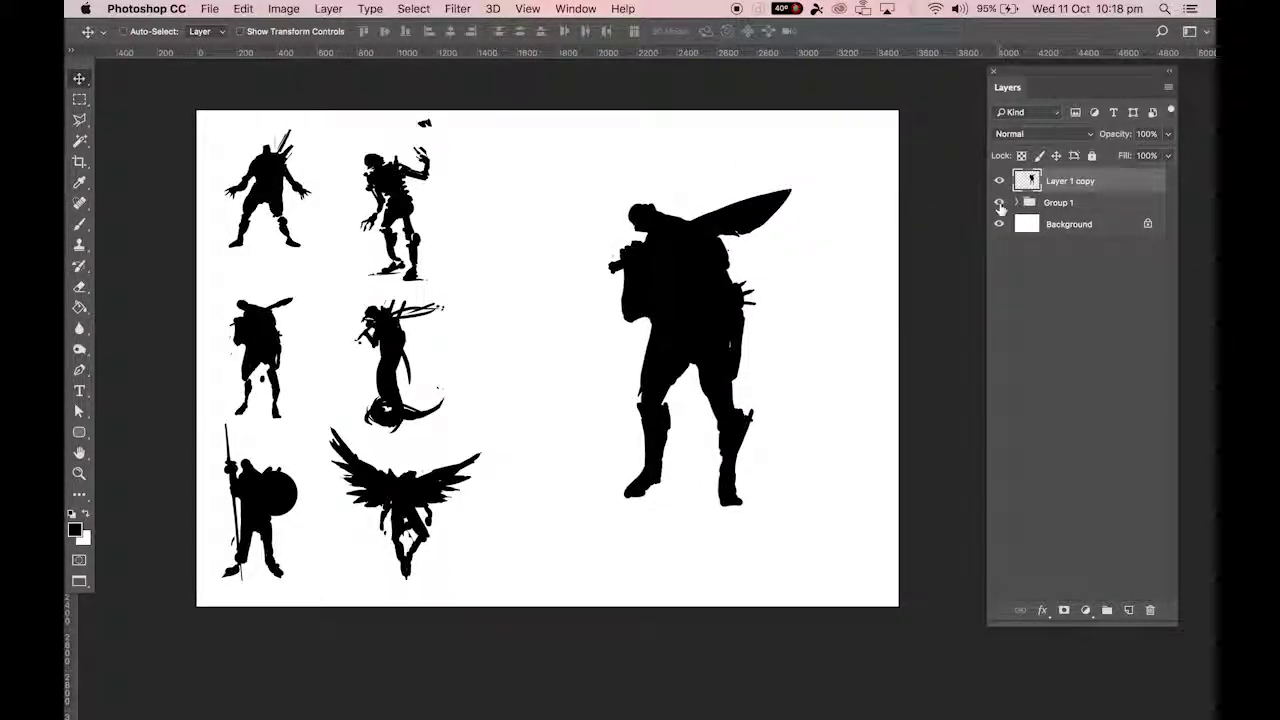
left_click(999, 202)
left_click(999, 202)
left_click(999, 202)
left_click(999, 202)
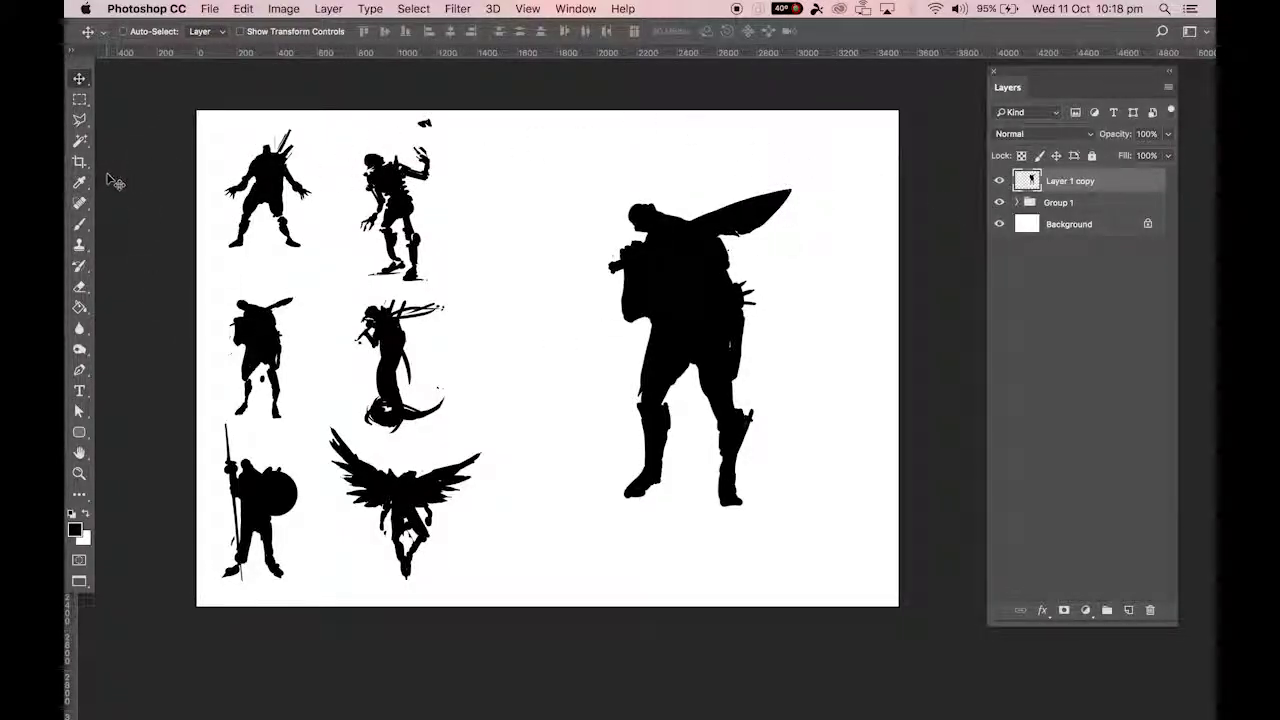
Try widening the canvas beyond its right edge with the Crop tool and undo the extension.
key("c")
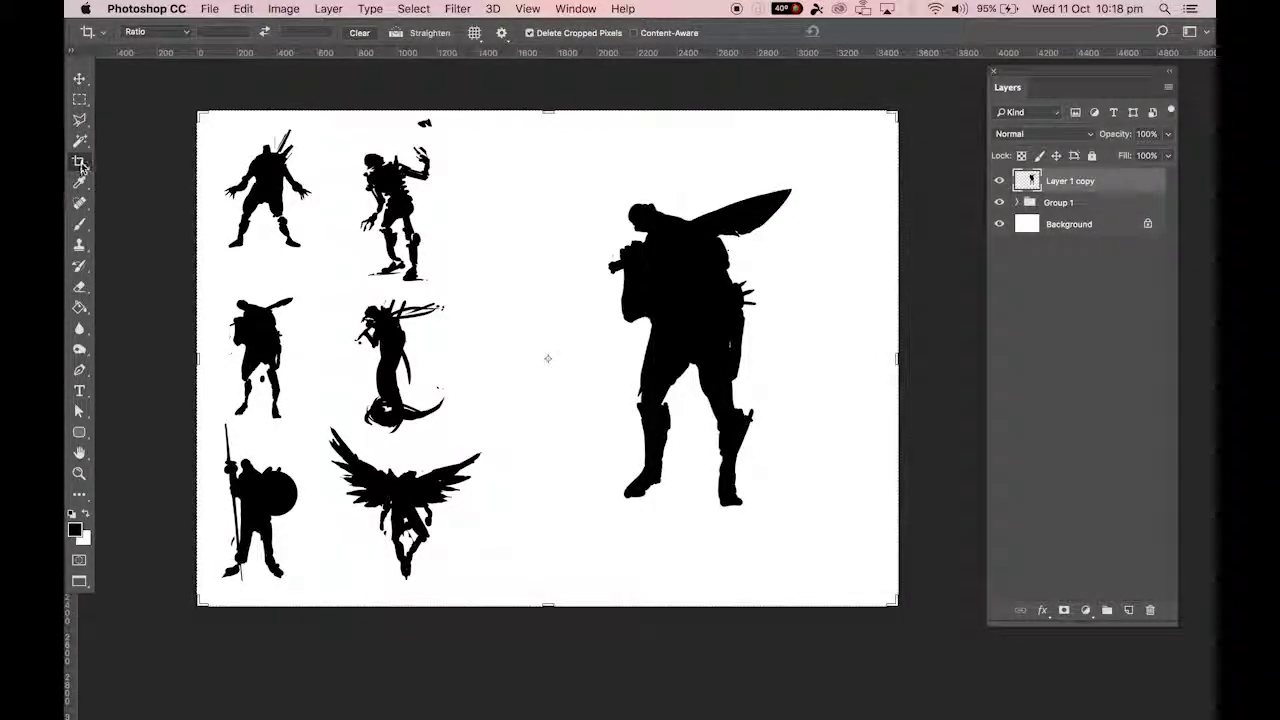
left_click(78, 164)
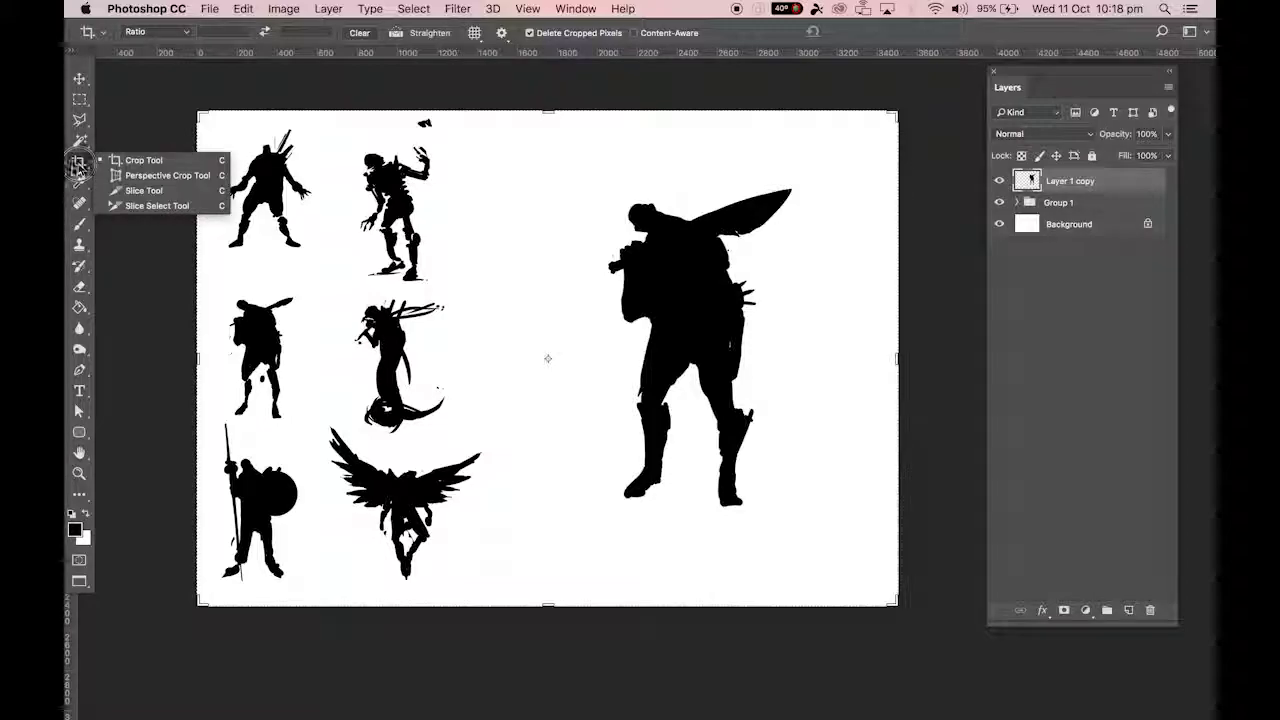
left_click(77, 167)
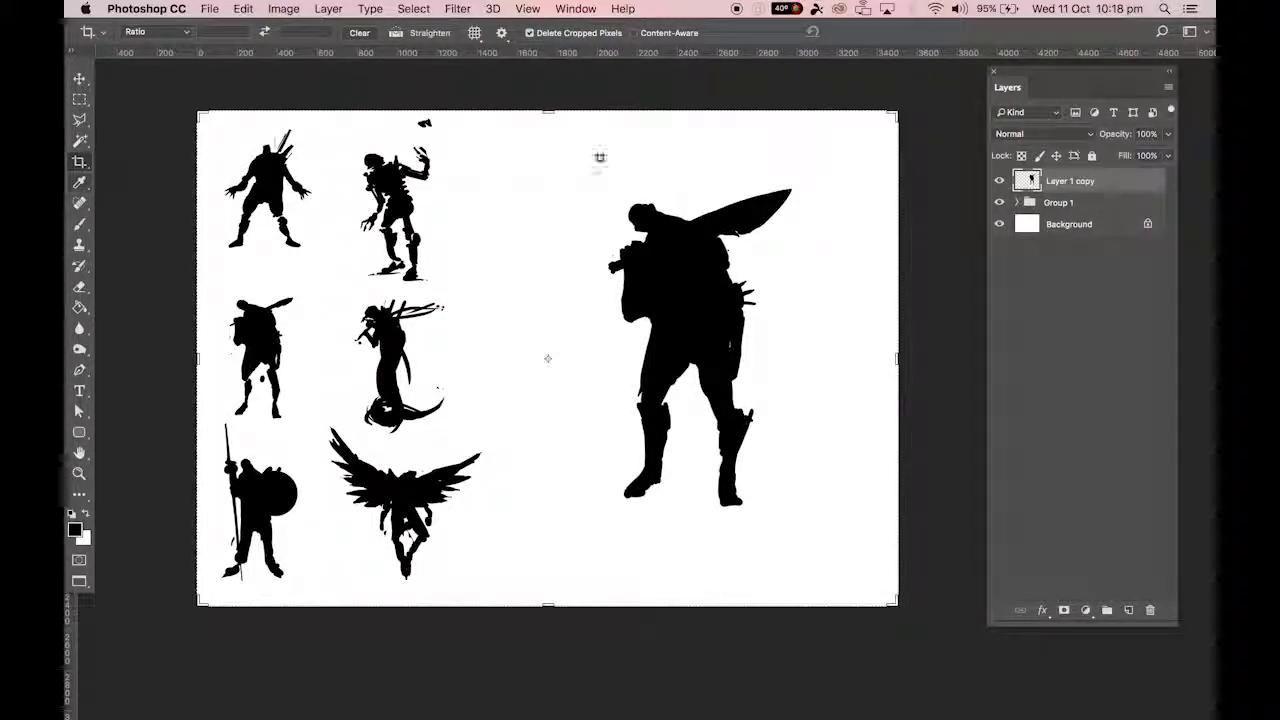
left_click_drag(899, 360, 929, 344)
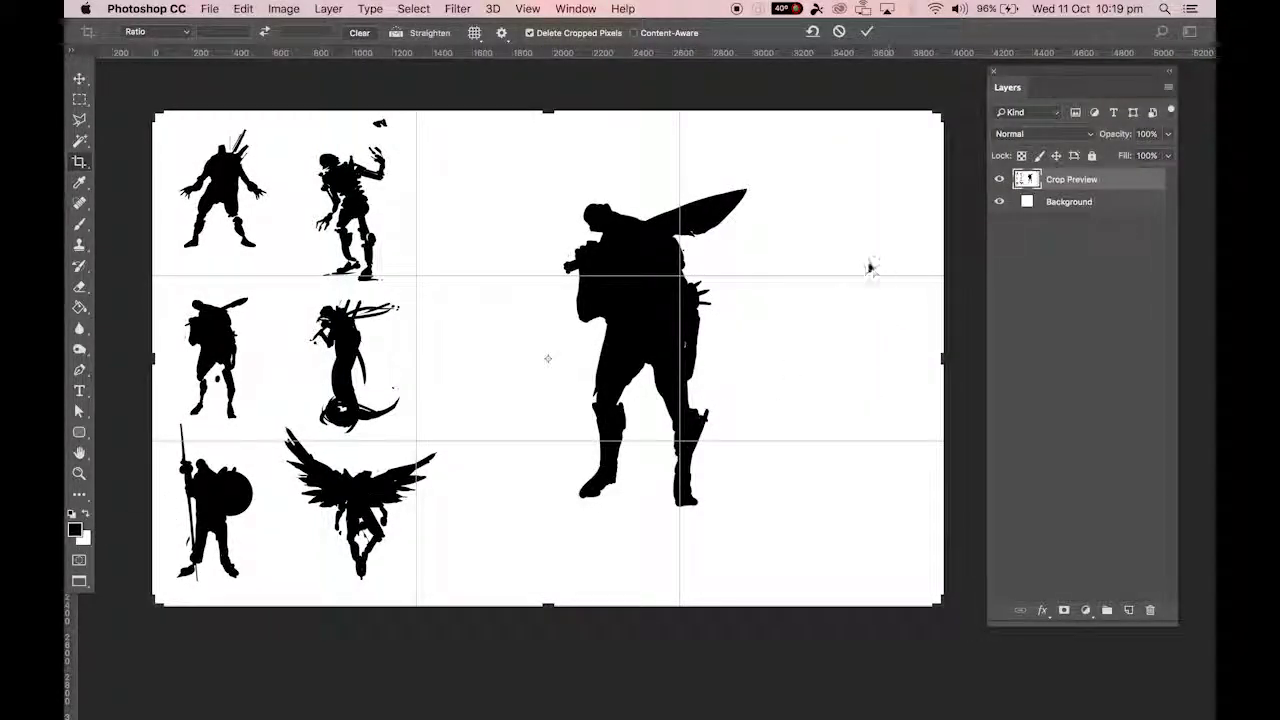
key("super+z")
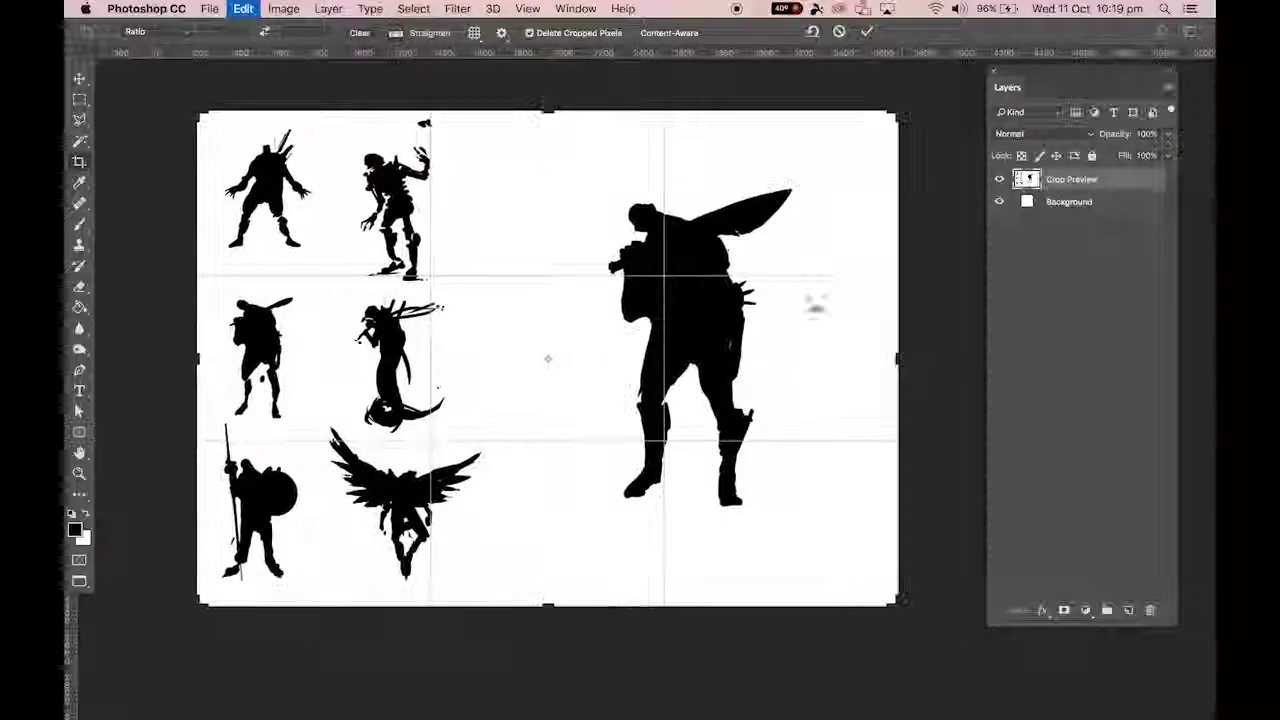
Set the background colour to red (ff0000), try extending the canvas to the right with it, and undo the extension.
left_click(84, 538)
left_click(893, 214)
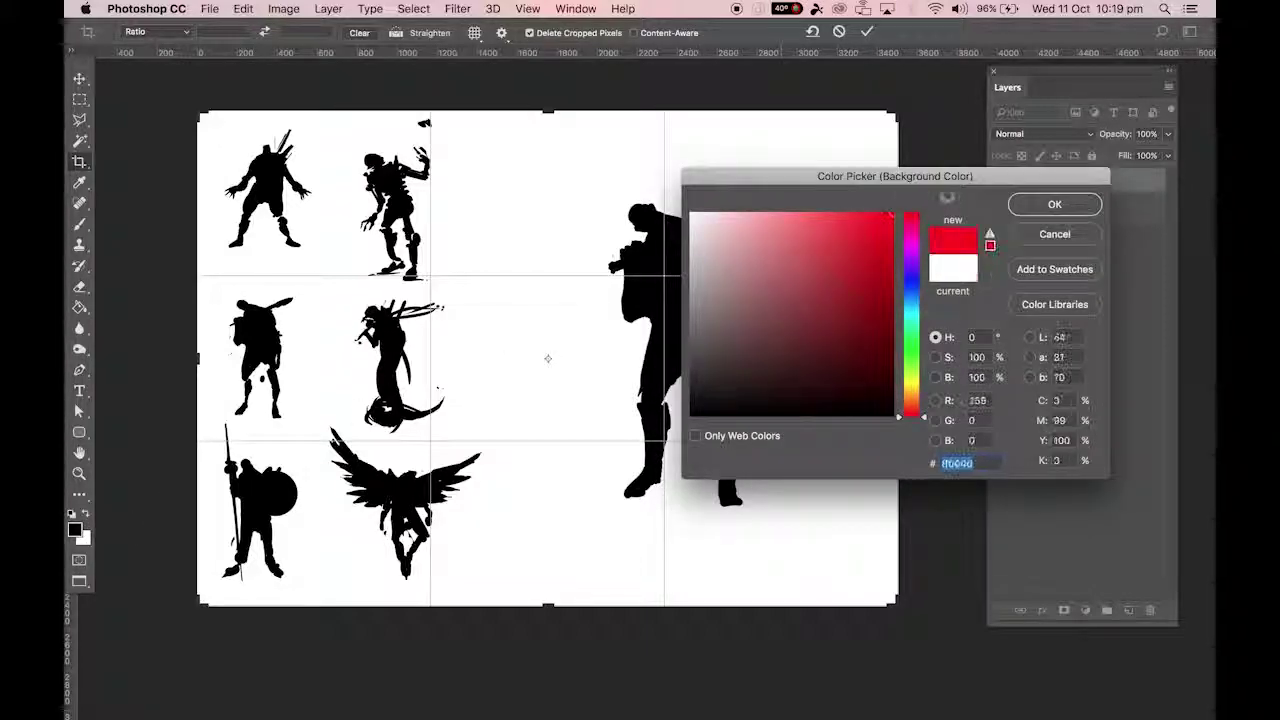
left_click(1028, 208)
left_click_drag(897, 357, 969, 359)
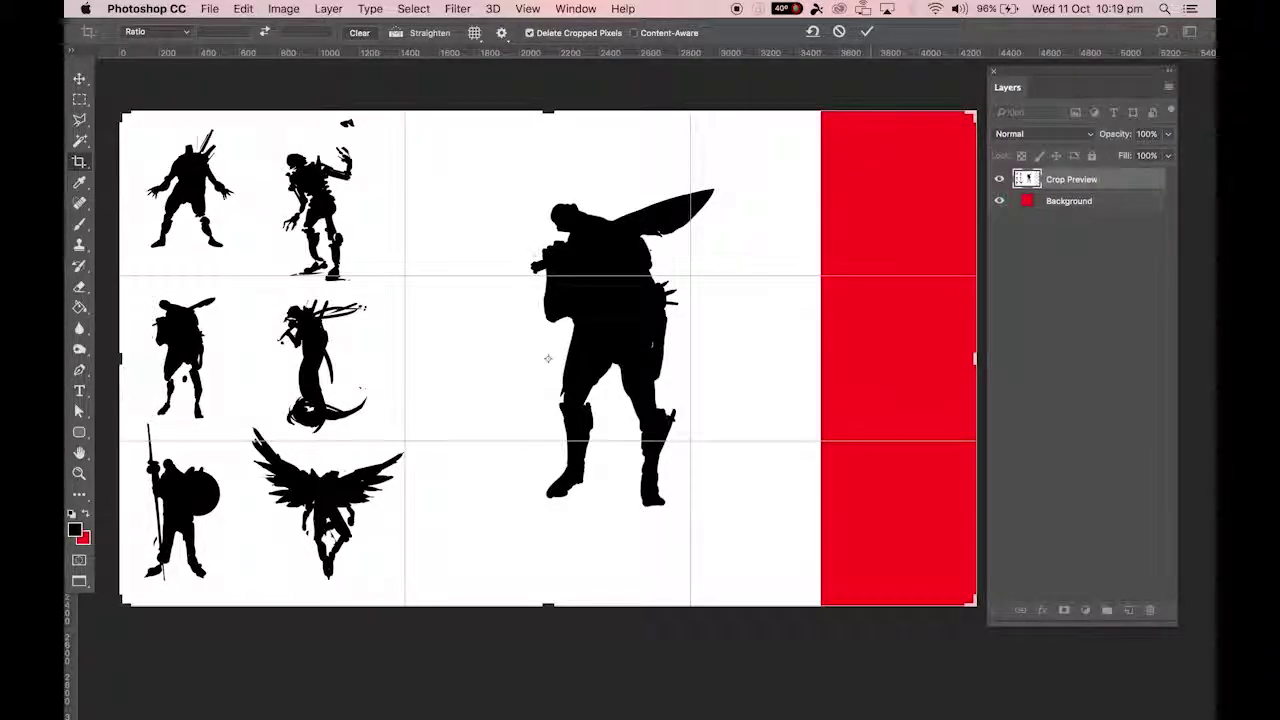
key("super+z")
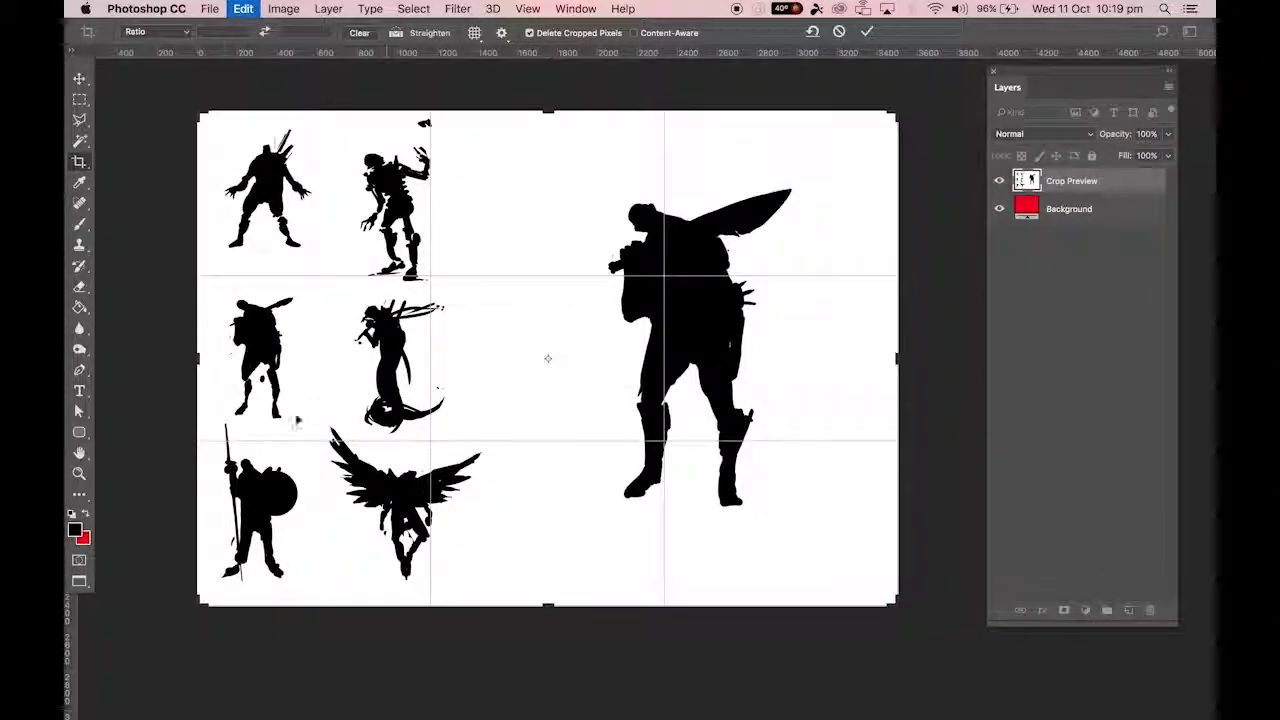
Set the background colour back to white, adjust the crop's right edge slightly and cancel the crop.
left_click(86, 541)
left_click(694, 203)
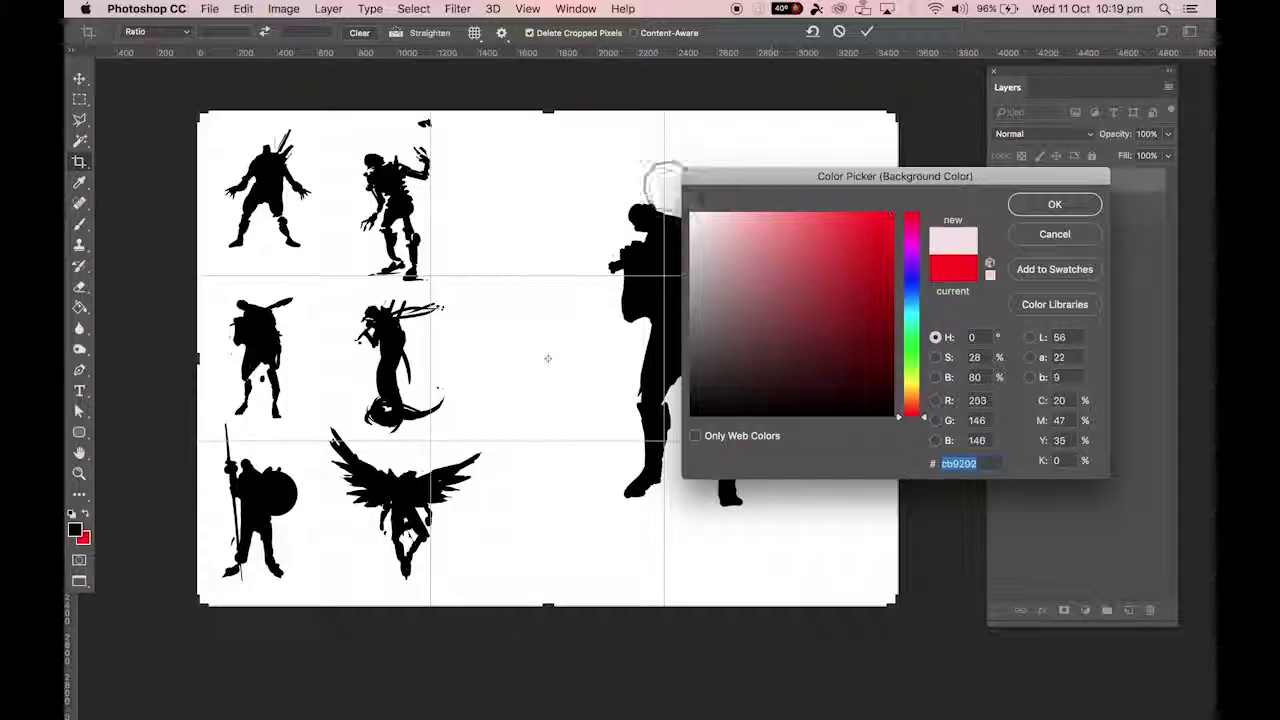
key("Return")
mouse_move(898, 358)
left_mouse_down()
mouse_move(960, 363)
mouse_move(940, 376)
mouse_move(857, 343)
mouse_move(897, 352)
left_mouse_up()
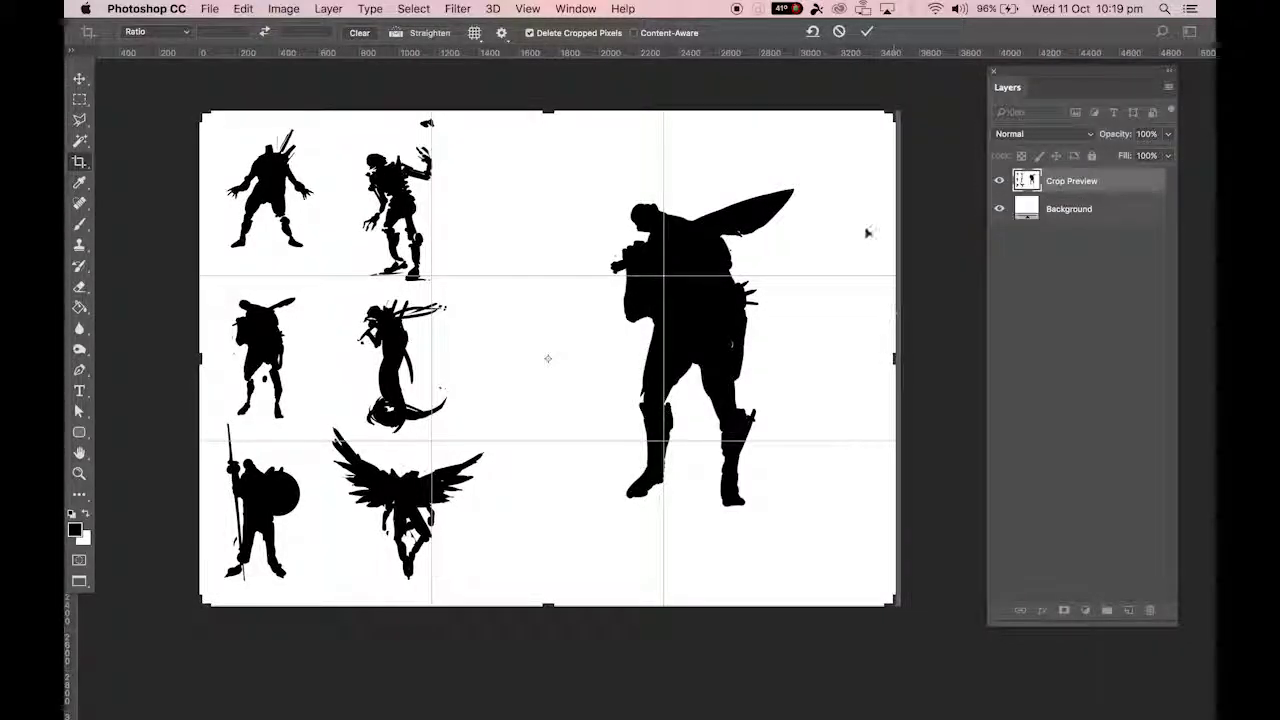
left_click(839, 33)
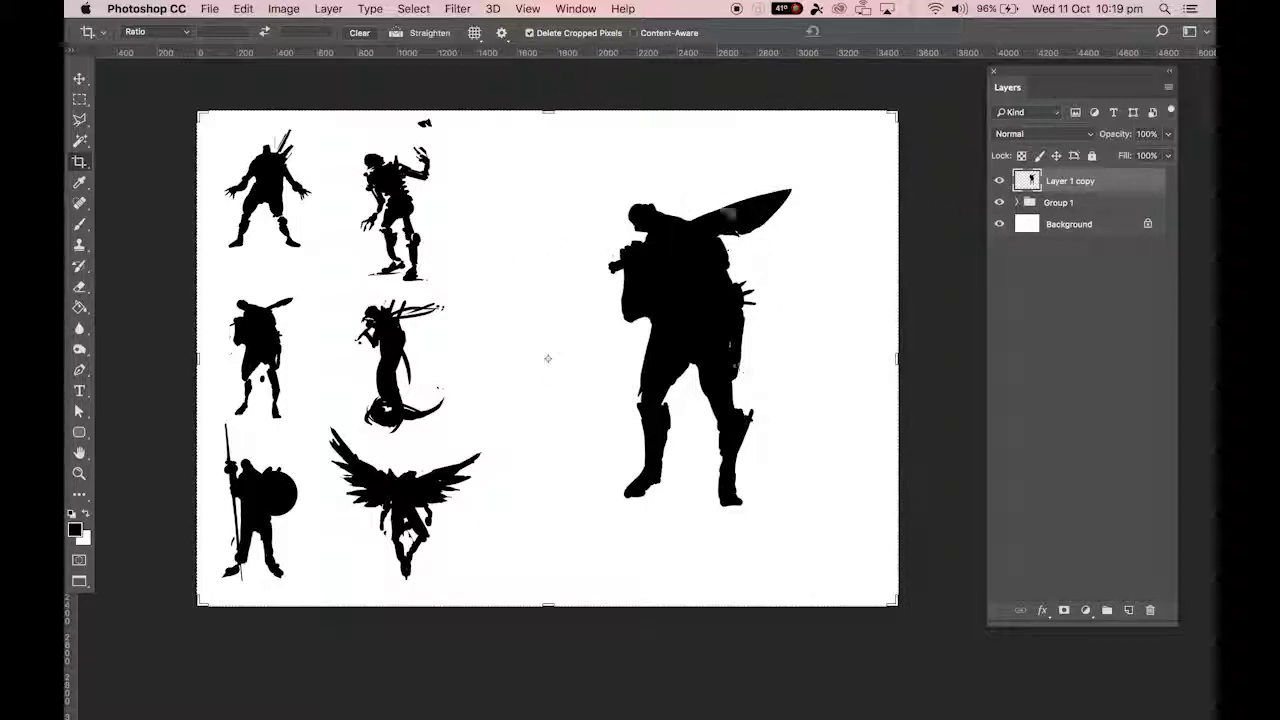
Activate the Magic Wand tool, keeping Contiguous enabled.
left_click(79, 78)
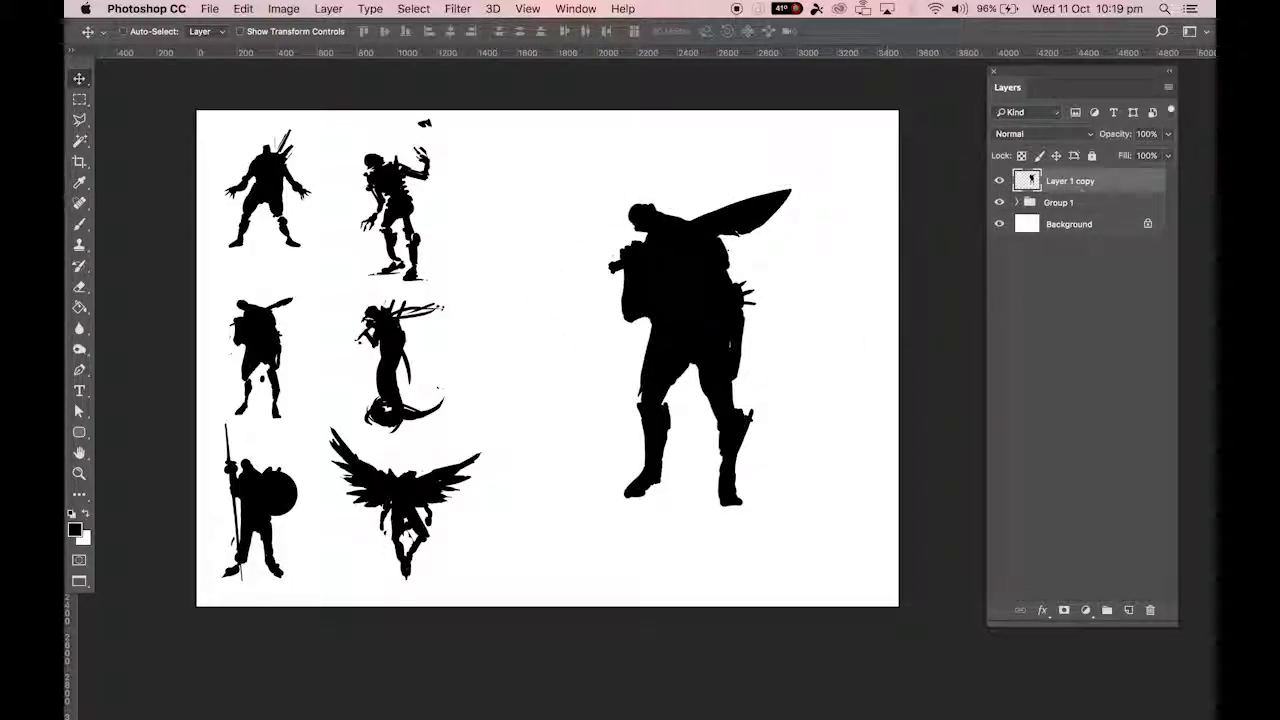
mouse_move(1030, 180)
left_mouse_down()
mouse_move(1022, 198)
mouse_move(1042, 196)
mouse_move(1028, 200)
left_mouse_up()
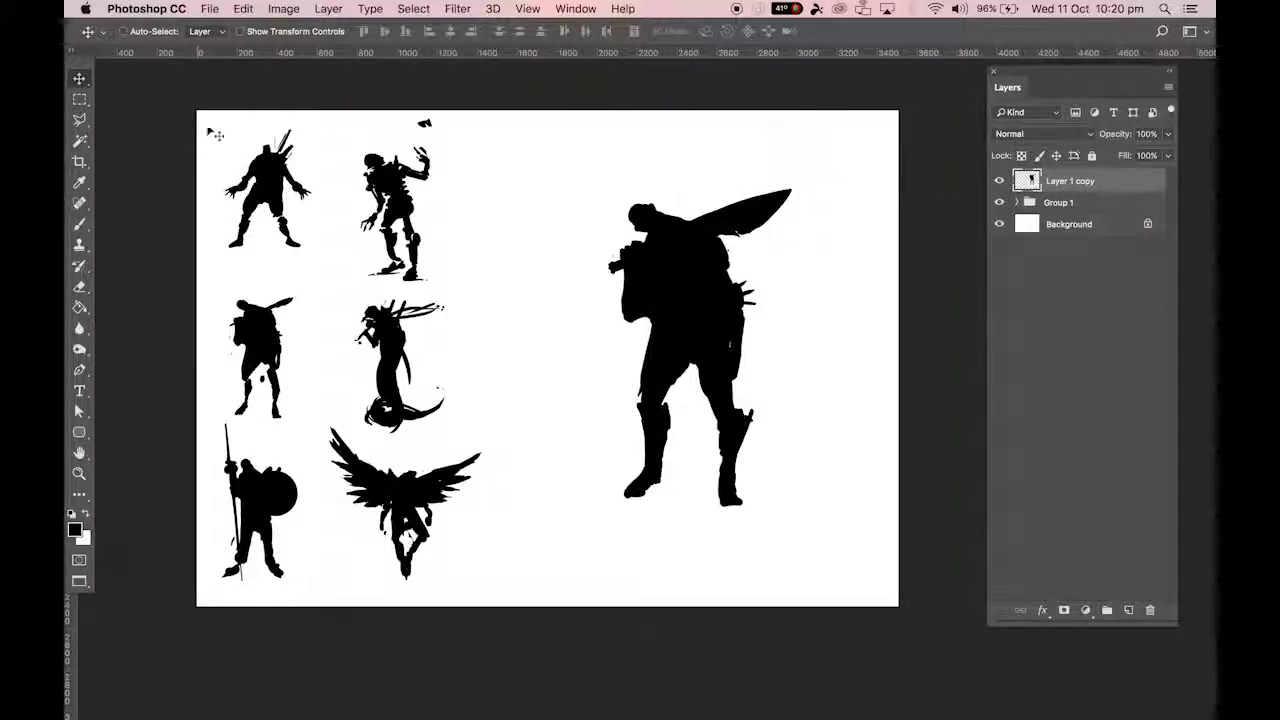
key("w")
right_click(82, 142)
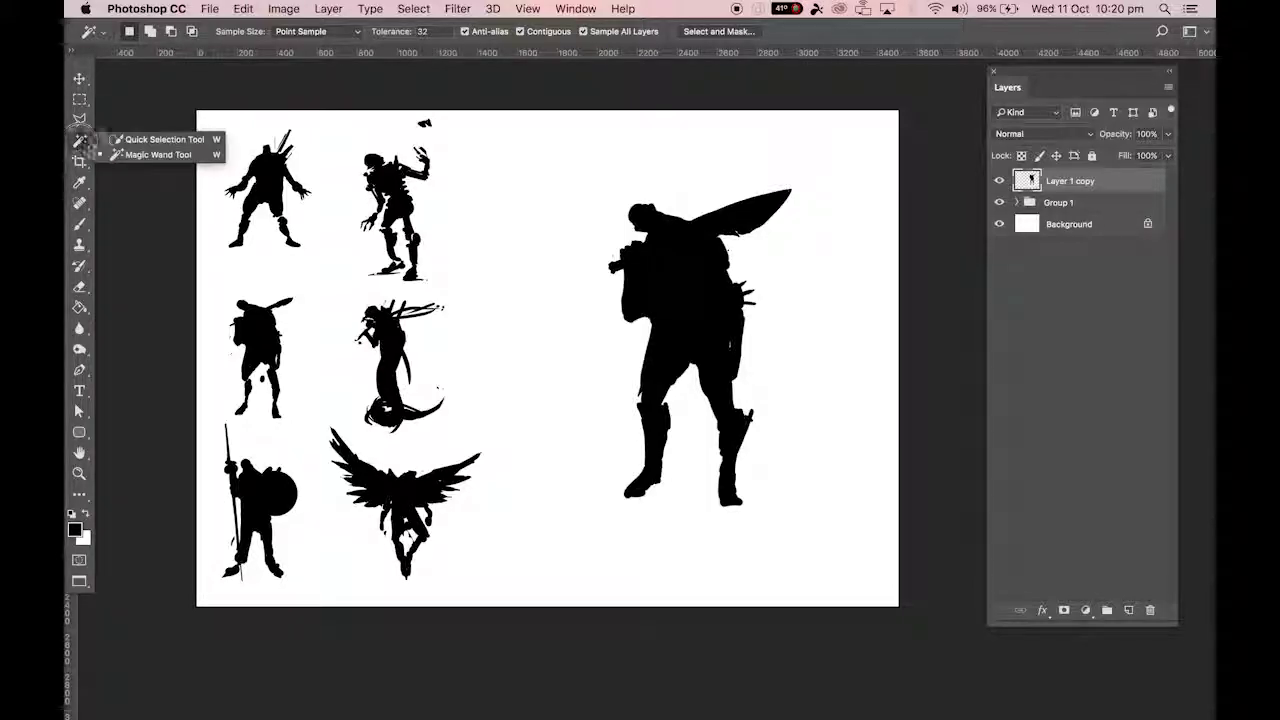
left_click(118, 155)
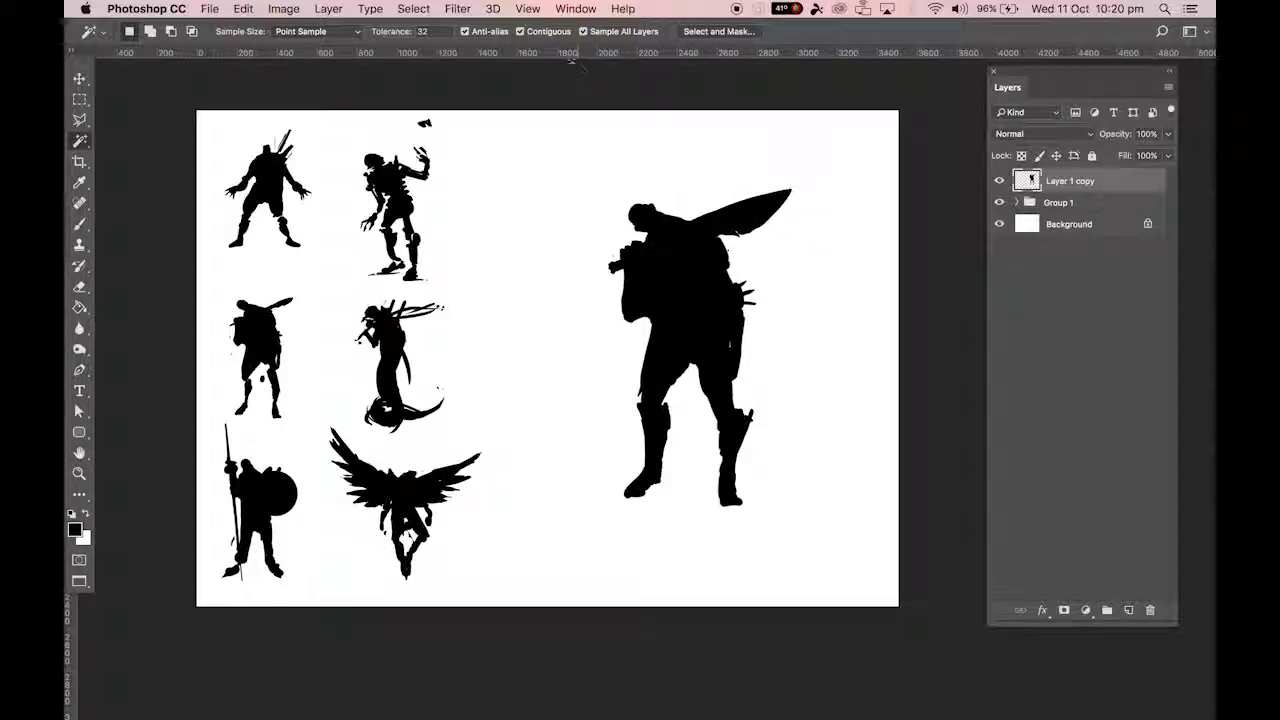
left_click(520, 32)
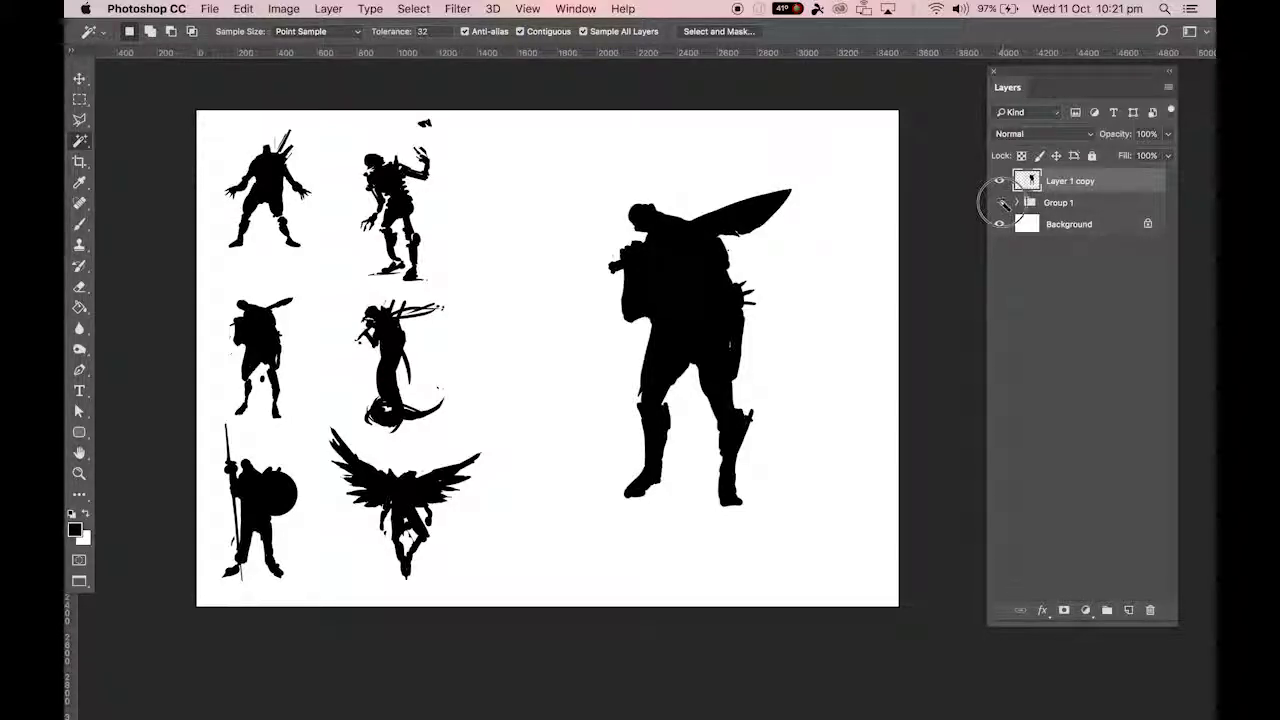
Hide the small figures' group and the background to view the enlarged figure on transparency, and show both again.
left_click_drag(999, 202, 999, 224)
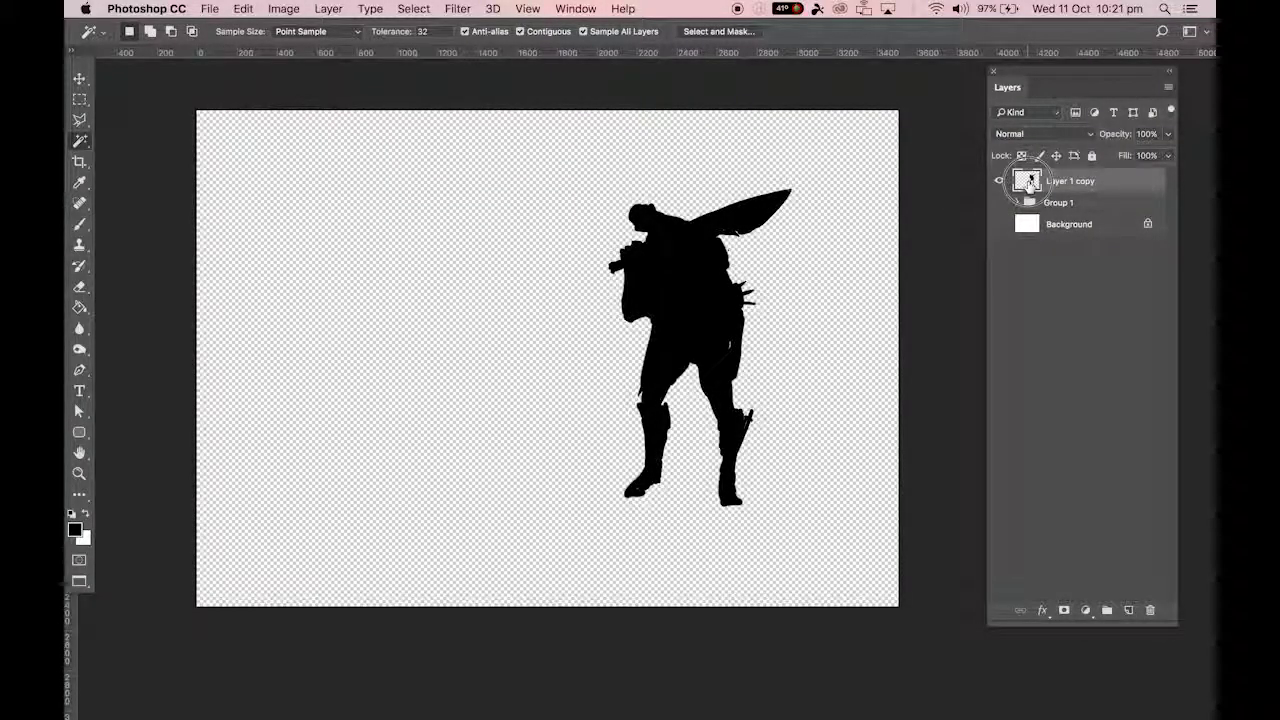
left_click_drag(999, 224, 1001, 207)
left_click(999, 203)
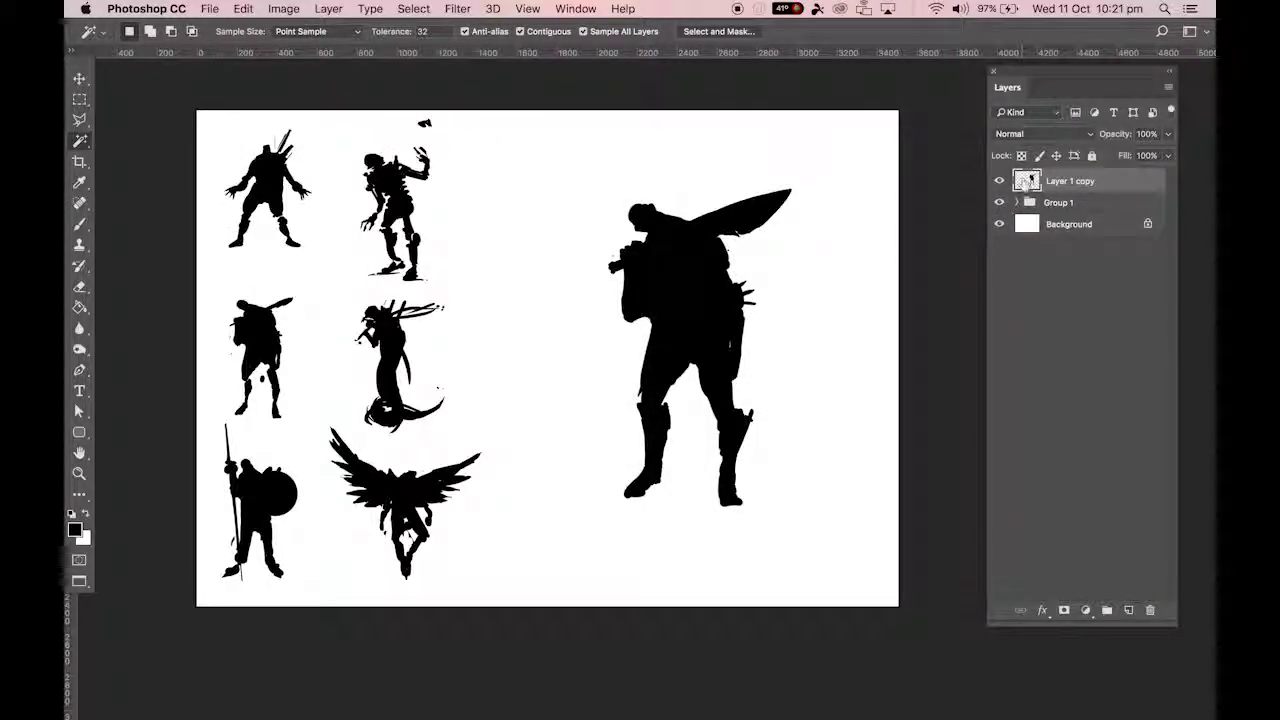
Load the enlarged figure's outline as a selection from its layer and add a layer mask from that selection.
left_click(1061, 201)
left_click(1031, 180)
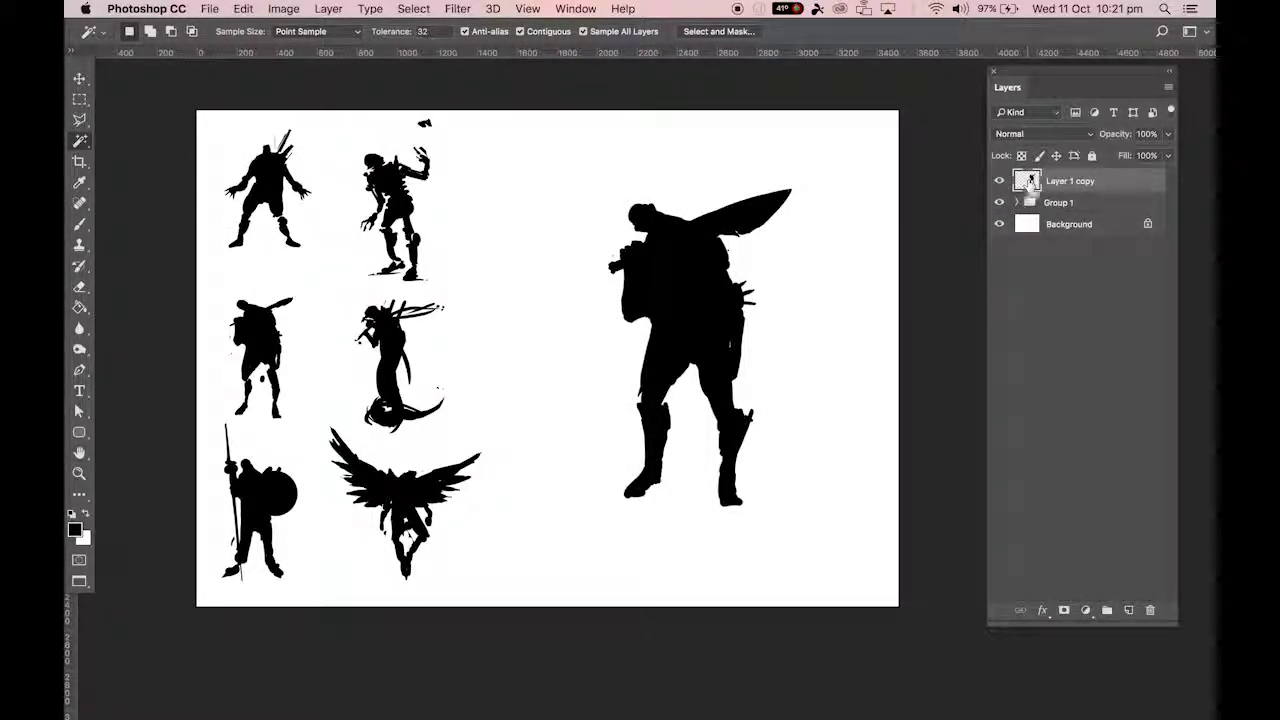
left_click(1031, 182, "super")
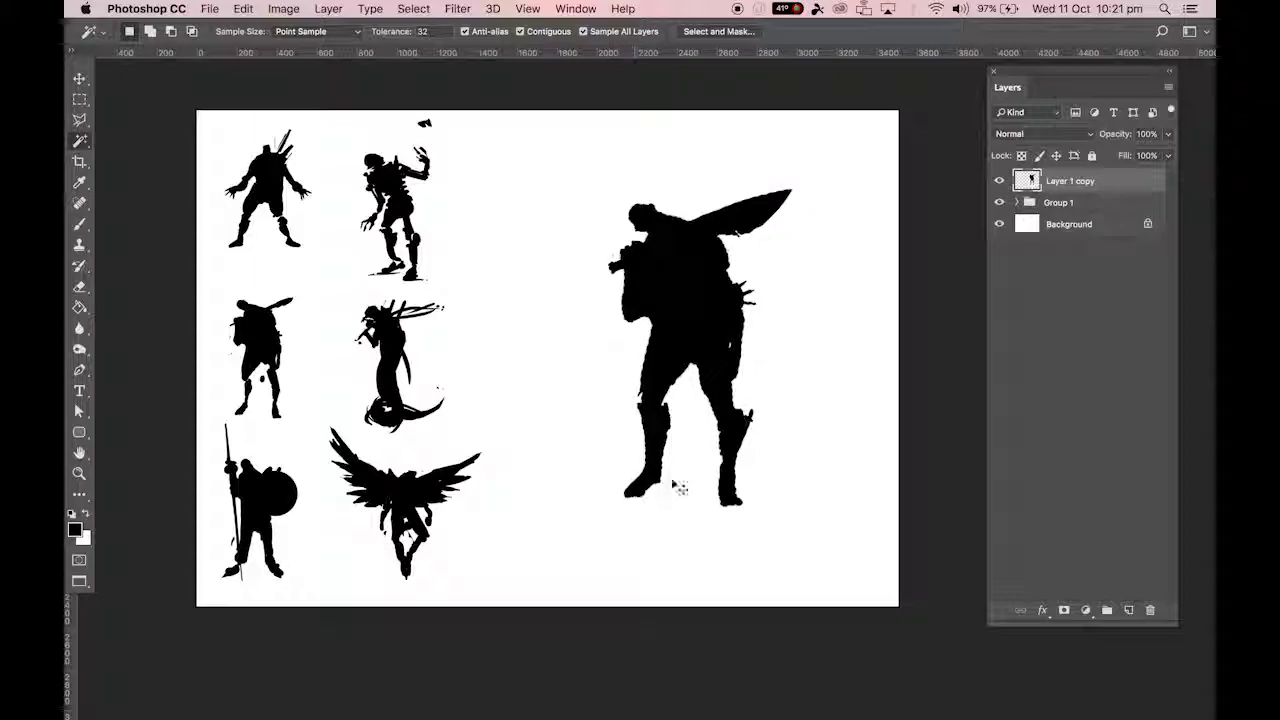
left_click(1065, 612)
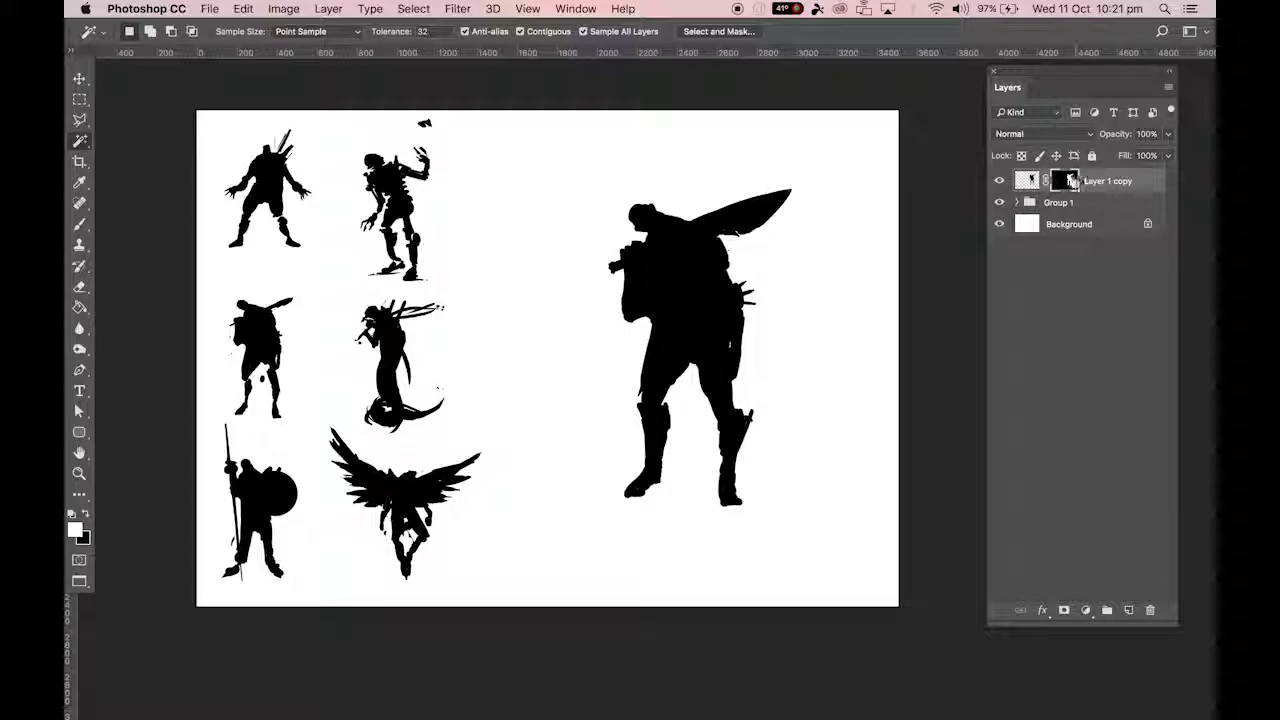
Make the enlarged figure's layer content active instead of its mask and add a new empty layer above it.
left_click_drag(1055, 187, 1073, 181)
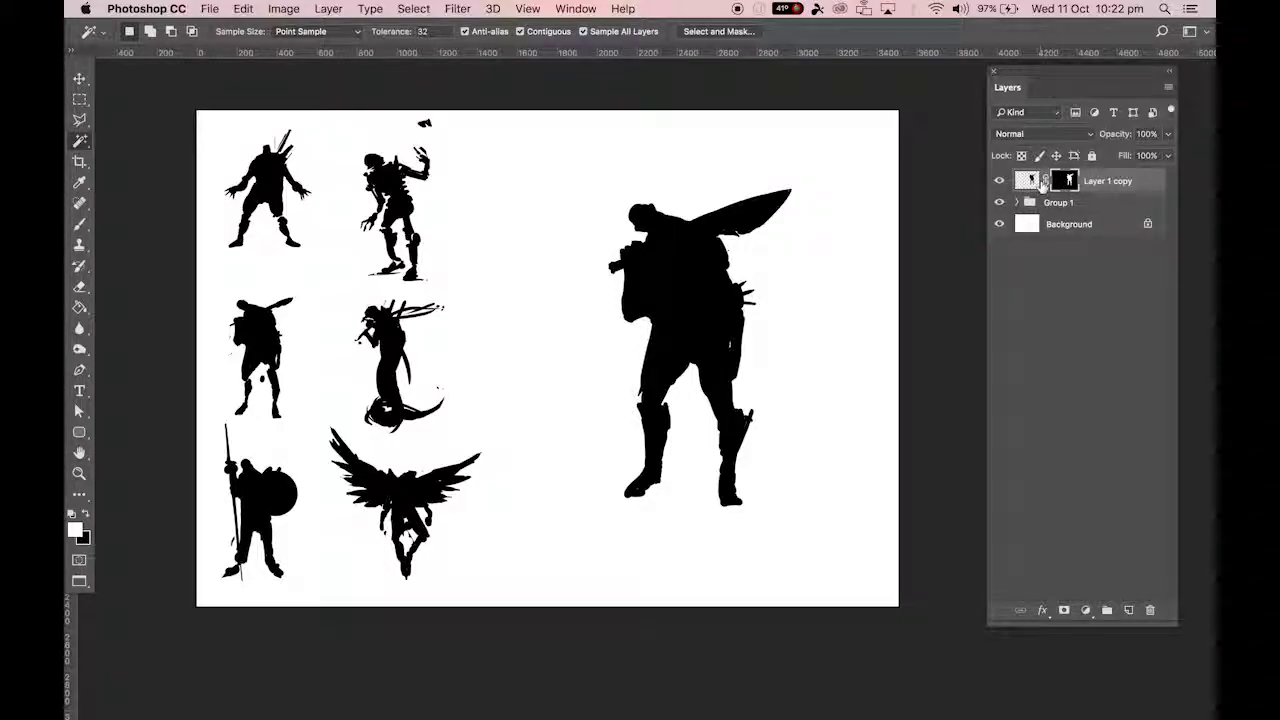
left_click(1038, 181)
left_click(1058, 181)
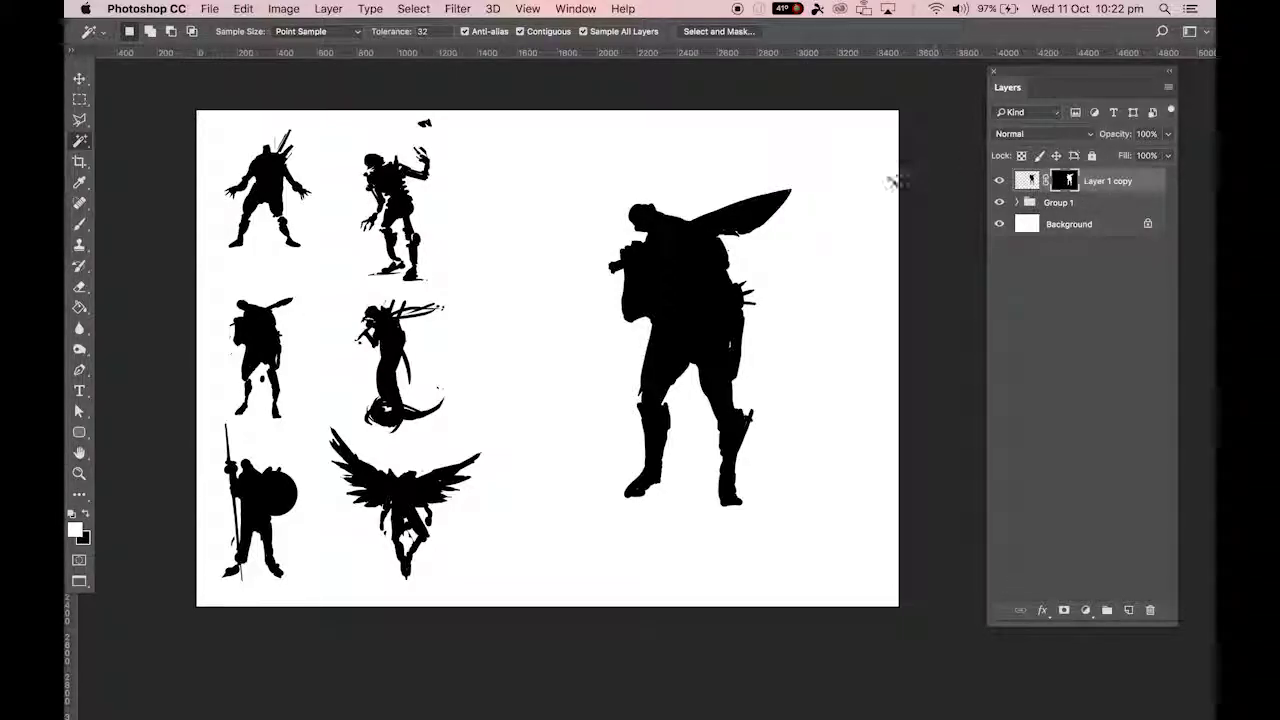
left_click(1027, 181)
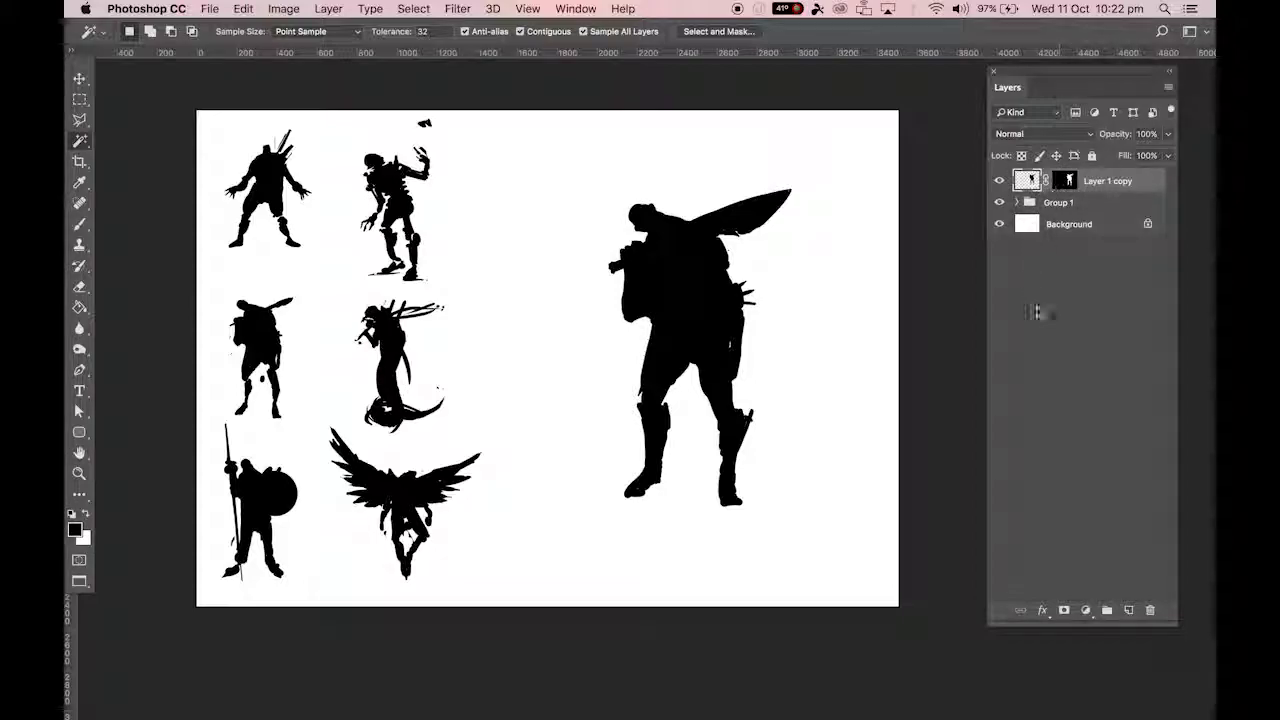
left_click(1127, 611)
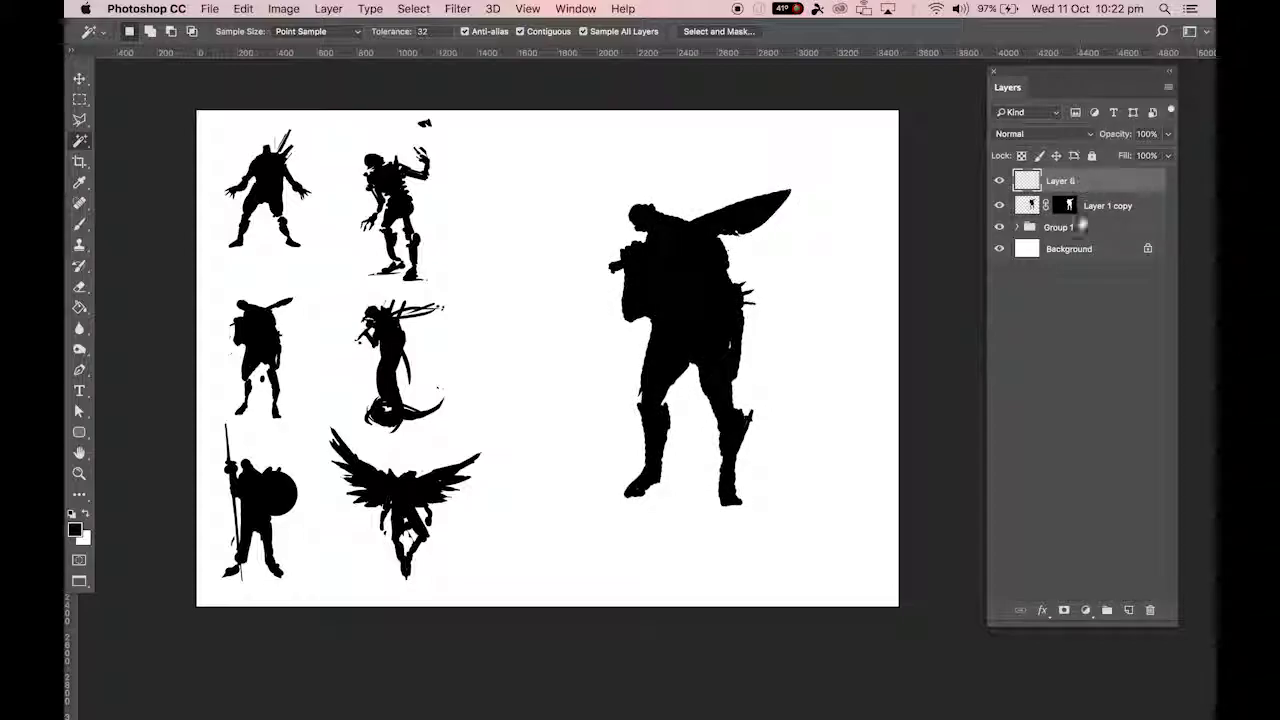
Load the enlarged figure's mask as a selection and add a matching layer mask to the empty layer above it.
left_click(1064, 611)
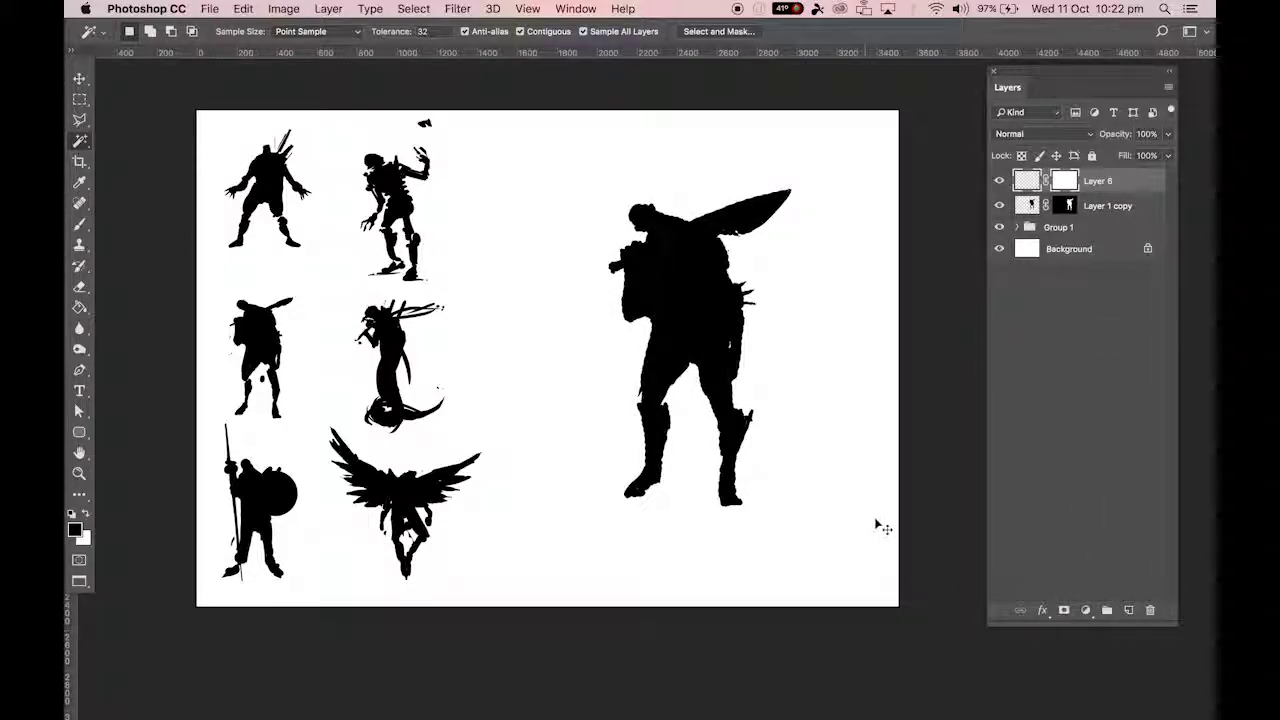
key("super+z")
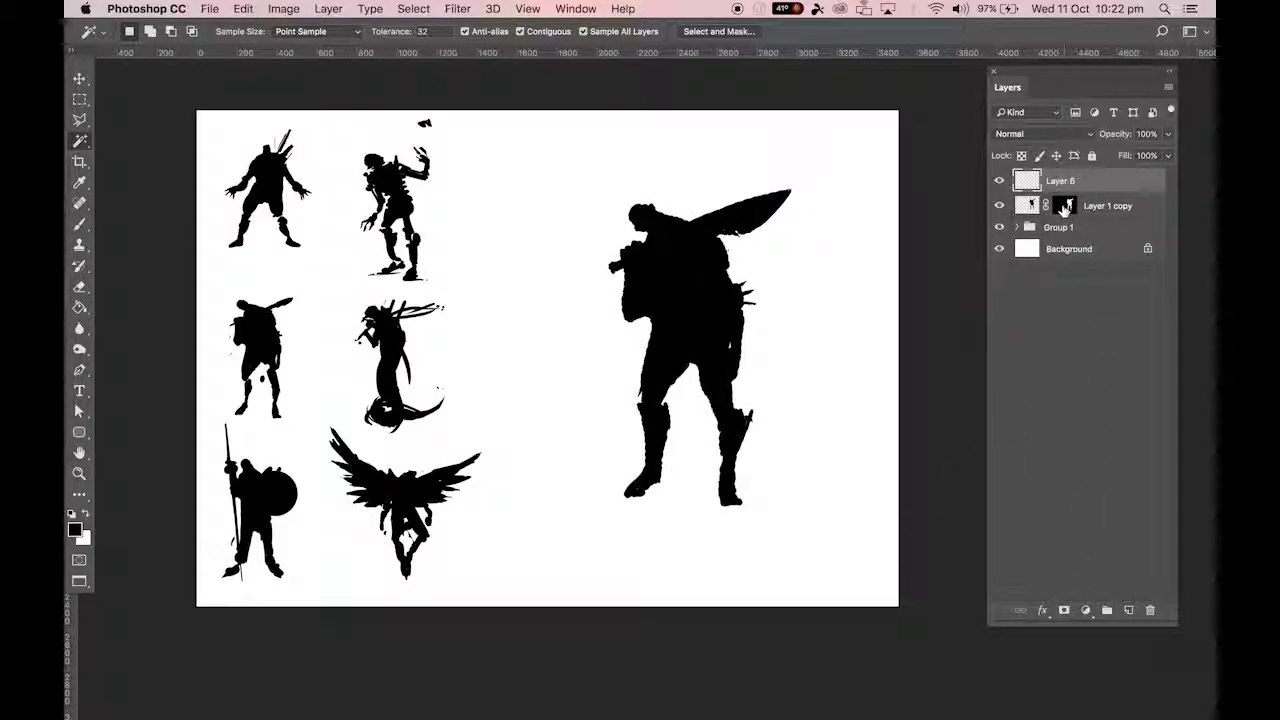
left_click(1064, 609)
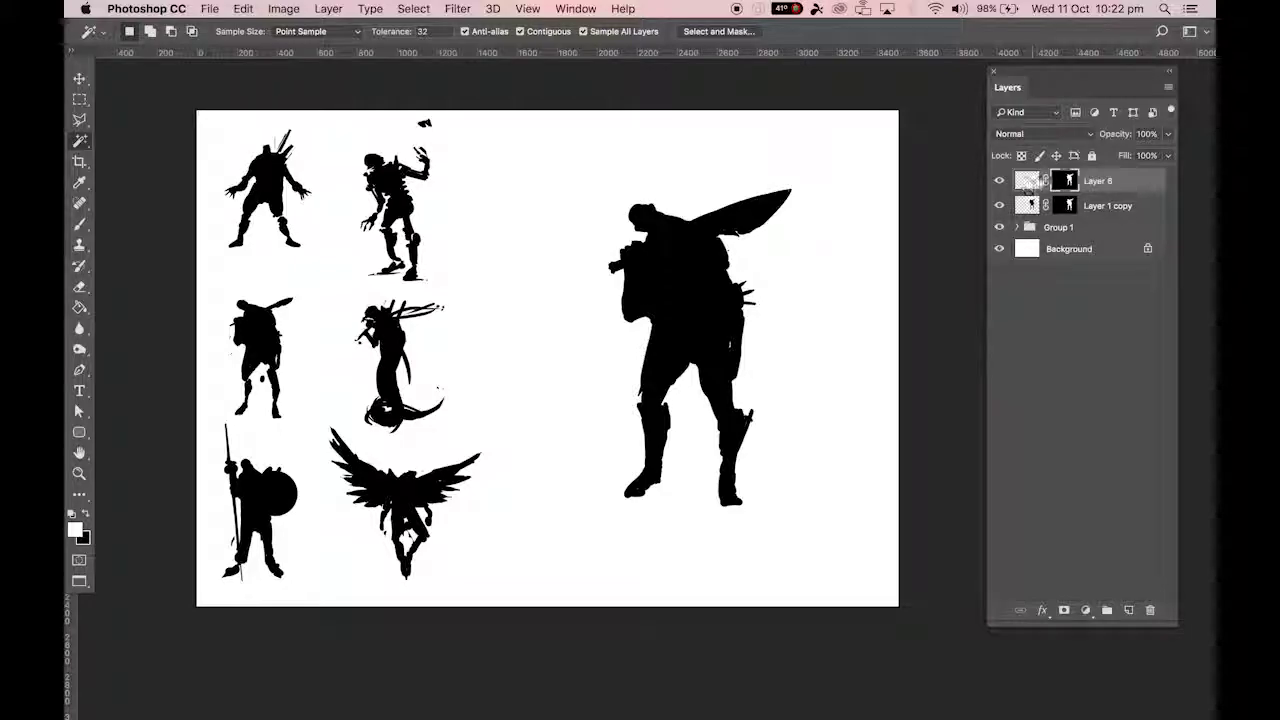
Hide the enlarged figure's layer, the small figures' group and the background, and make the top layer's content active instead of its mask.
left_click(999, 205)
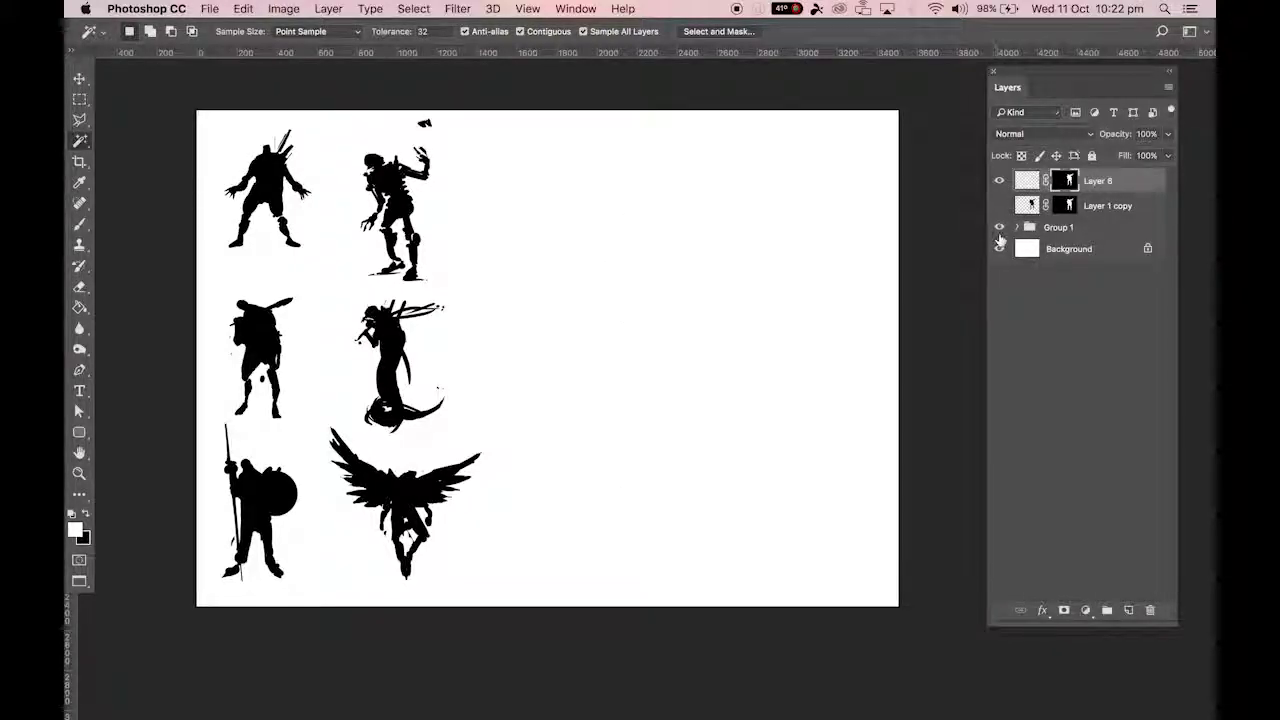
left_click(999, 228)
left_click(999, 249)
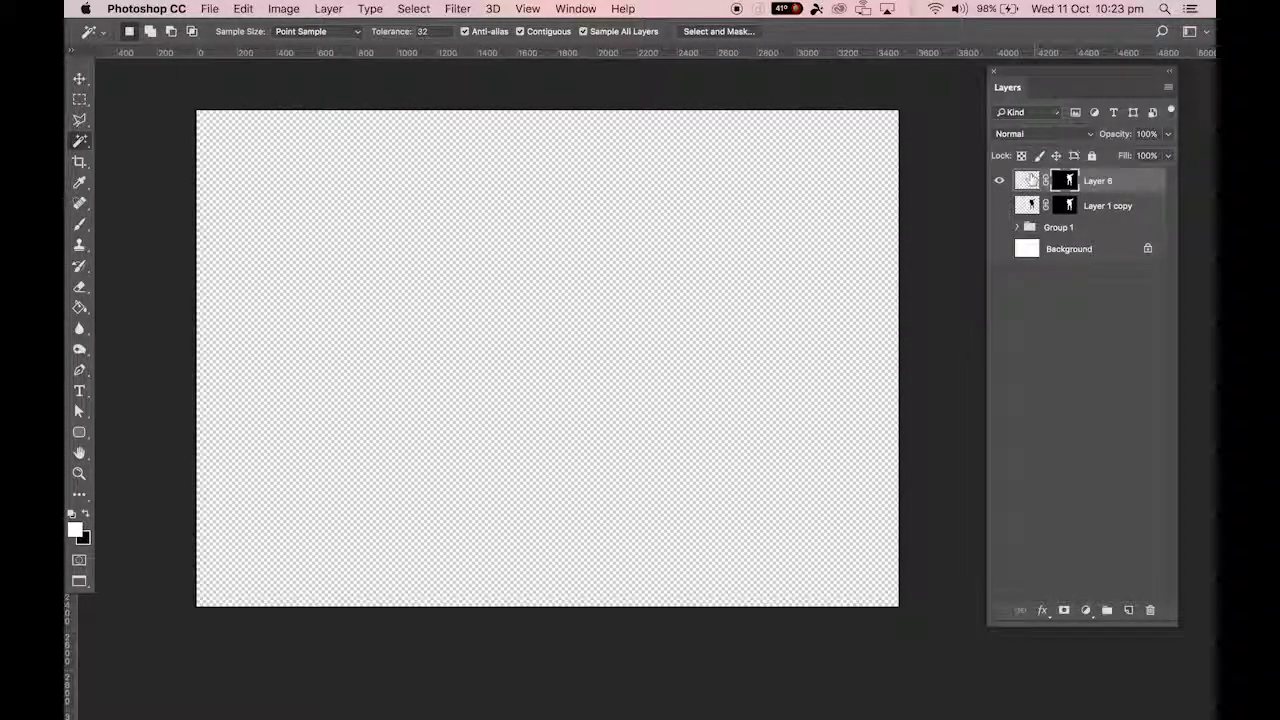
left_click(1031, 184)
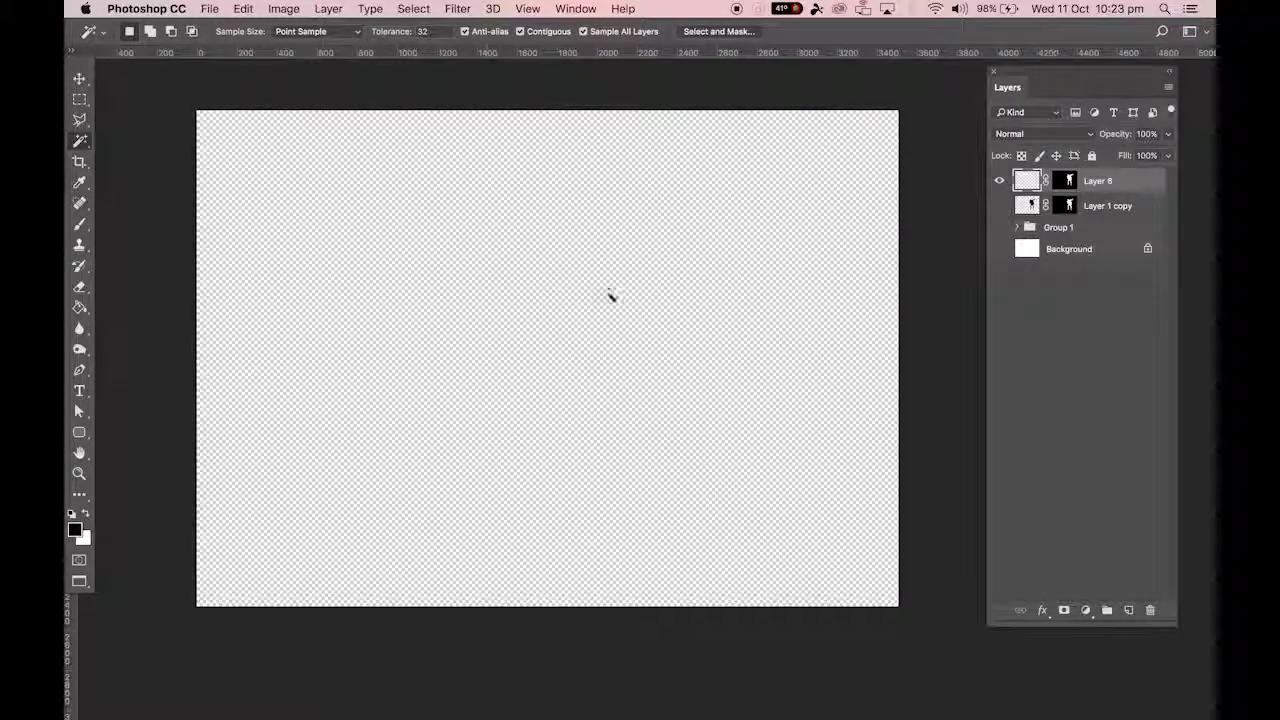
Activate the Brush tool at 100 px and show the white background again.
key("b")
key("bracketright")
key("bracketright")
key("bracketright")
key("bracketright")
key("bracketright")
key("bracketright")
left_click(999, 249)
key("bracketright")
left_click(1058, 183)
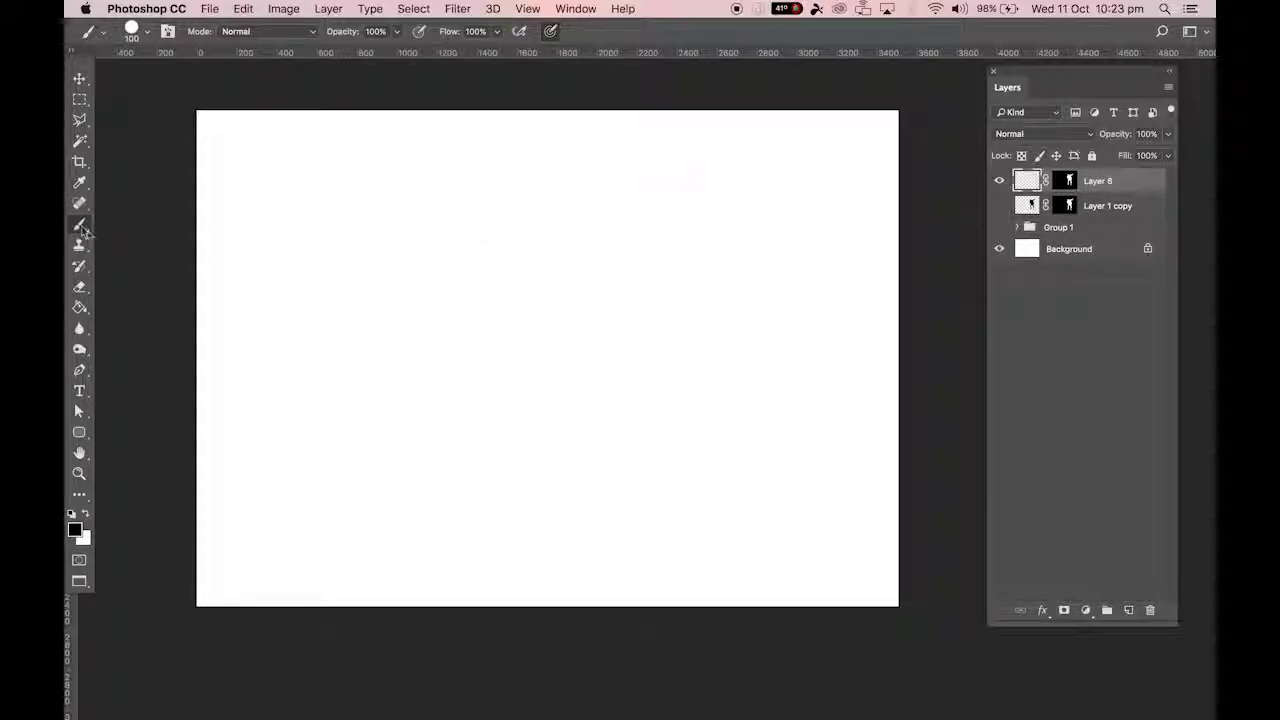
Paint black test strokes across the masked area until the figure is filled, enlarging the brush to 250 px.
left_click_drag(655, 209, 630, 217)
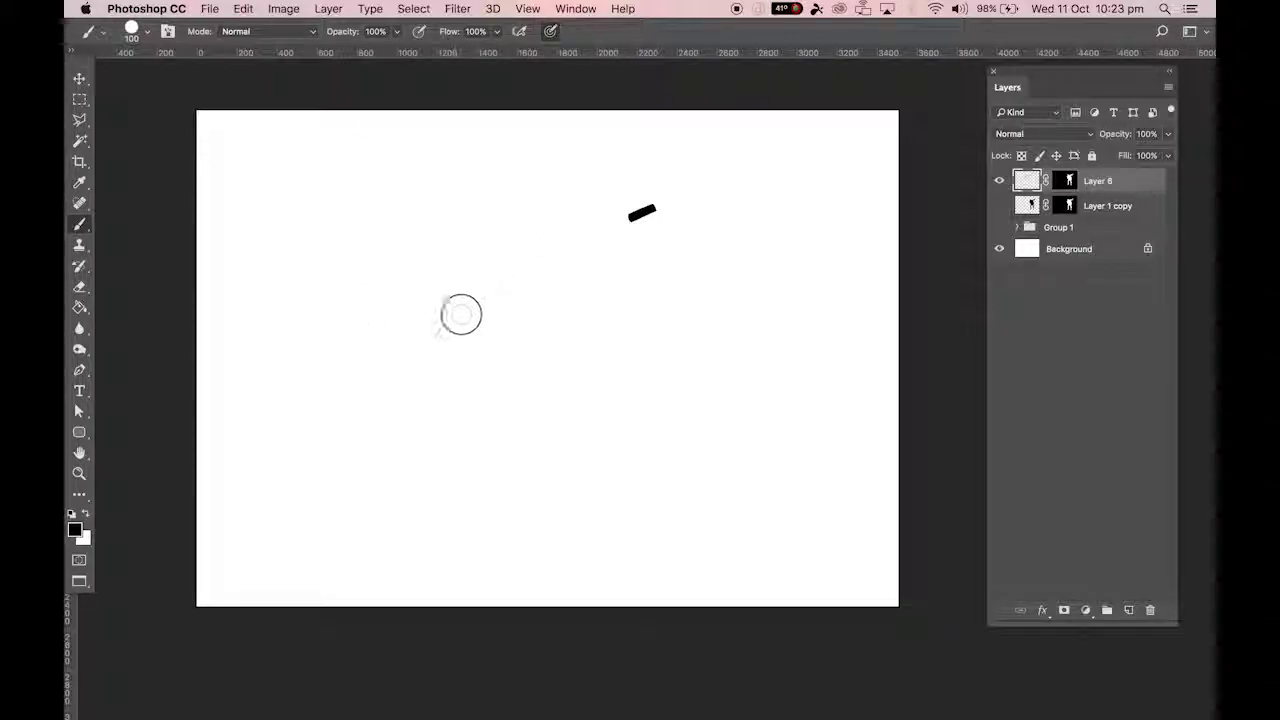
left_click_drag(610, 270, 763, 226)
mouse_move(809, 191)
left_mouse_down()
mouse_move(548, 270)
mouse_move(814, 205)
mouse_move(634, 302)
mouse_move(704, 267)
left_mouse_up()
key("bracketright")
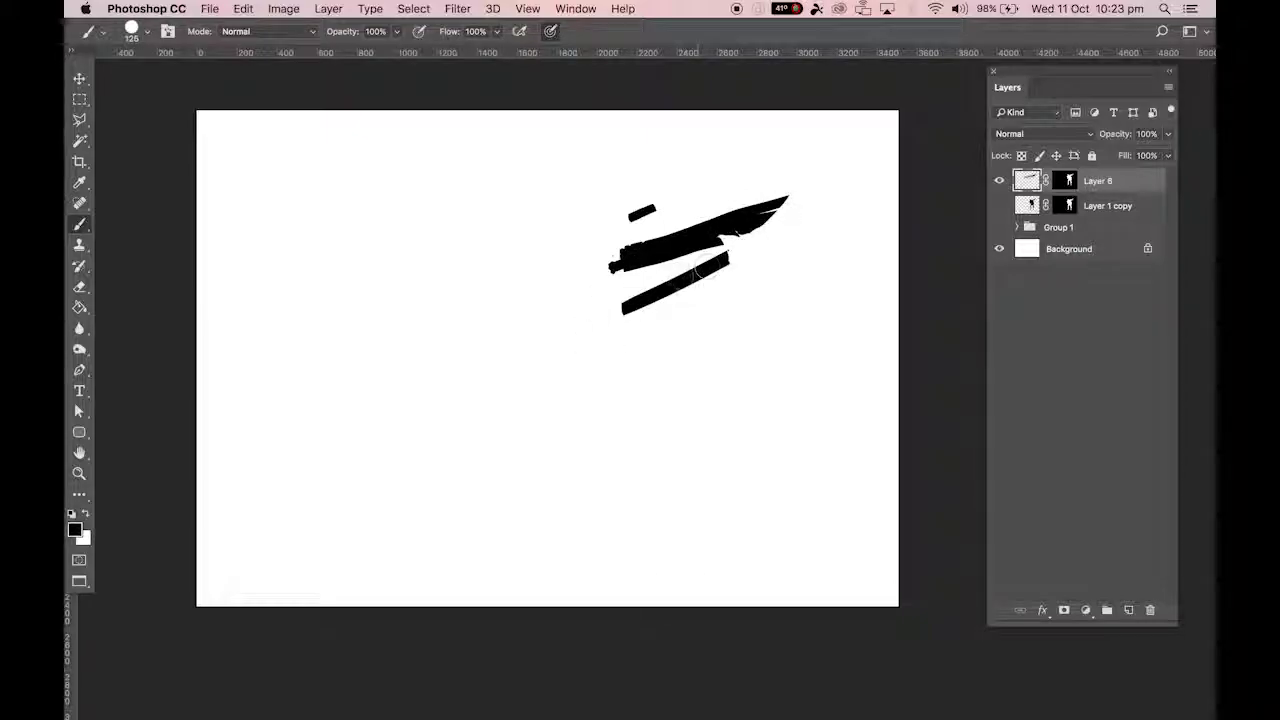
key("bracketright")
mouse_move(649, 166)
left_mouse_down()
mouse_move(628, 301)
mouse_move(674, 227)
mouse_move(705, 240)
mouse_move(644, 330)
mouse_move(742, 254)
mouse_move(678, 349)
mouse_move(701, 340)
mouse_move(720, 463)
mouse_move(686, 494)
mouse_move(675, 453)
mouse_move(629, 502)
mouse_move(609, 466)
left_mouse_up()
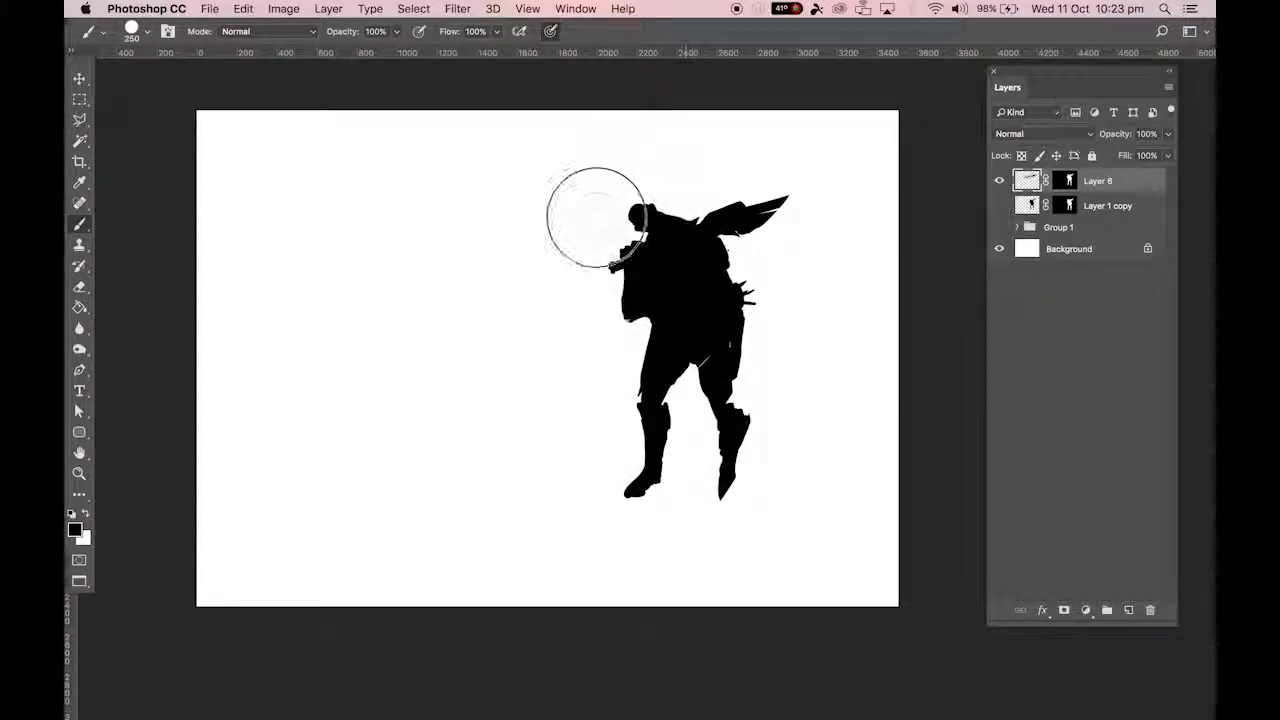
left_click_drag(695, 217, 823, 197)
mouse_move(632, 278)
left_mouse_down()
mouse_move(787, 195)
mouse_move(840, 182)
left_mouse_up()
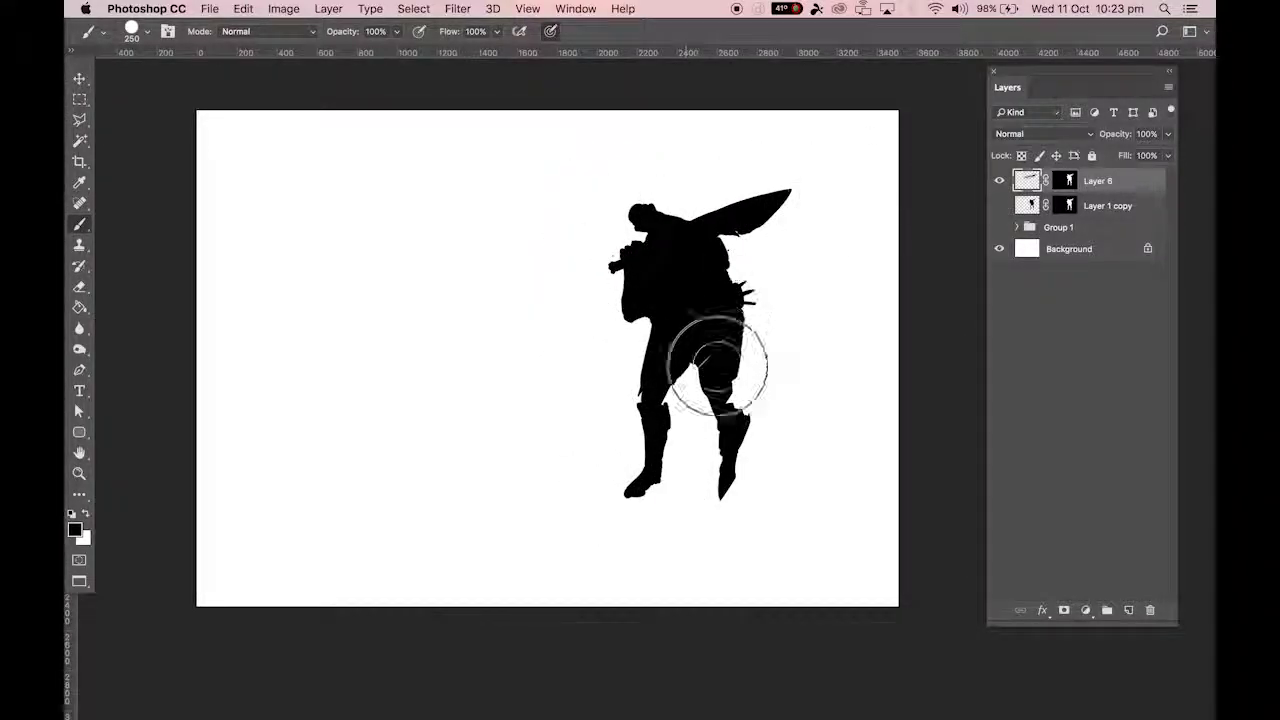
mouse_move(700, 355)
left_mouse_down()
mouse_move(687, 416)
mouse_move(747, 431)
mouse_move(734, 511)
mouse_move(744, 497)
mouse_move(716, 532)
mouse_move(629, 470)
mouse_move(721, 501)
mouse_move(729, 524)
mouse_move(774, 509)
left_mouse_up()
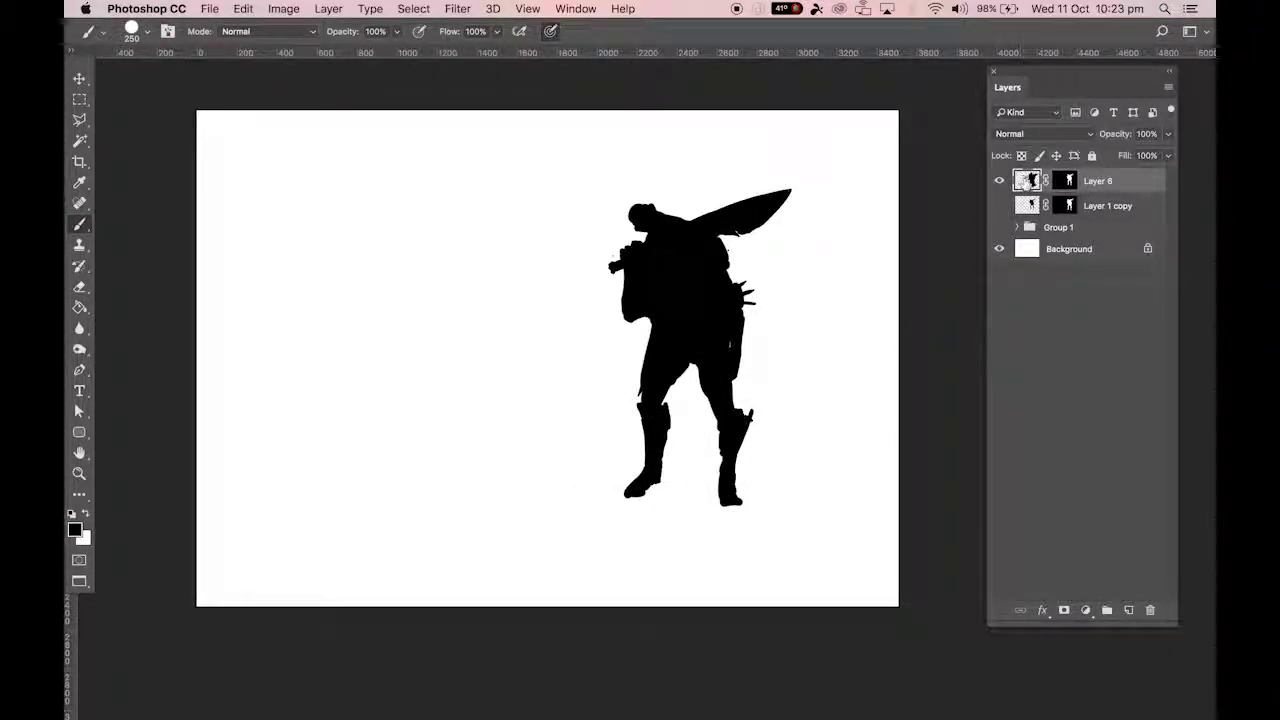
Undo all the black test strokes on the masked top layer.
key("super+alt+z")
key("super+alt+z")
key("super+alt+z")
key("super+alt+z")
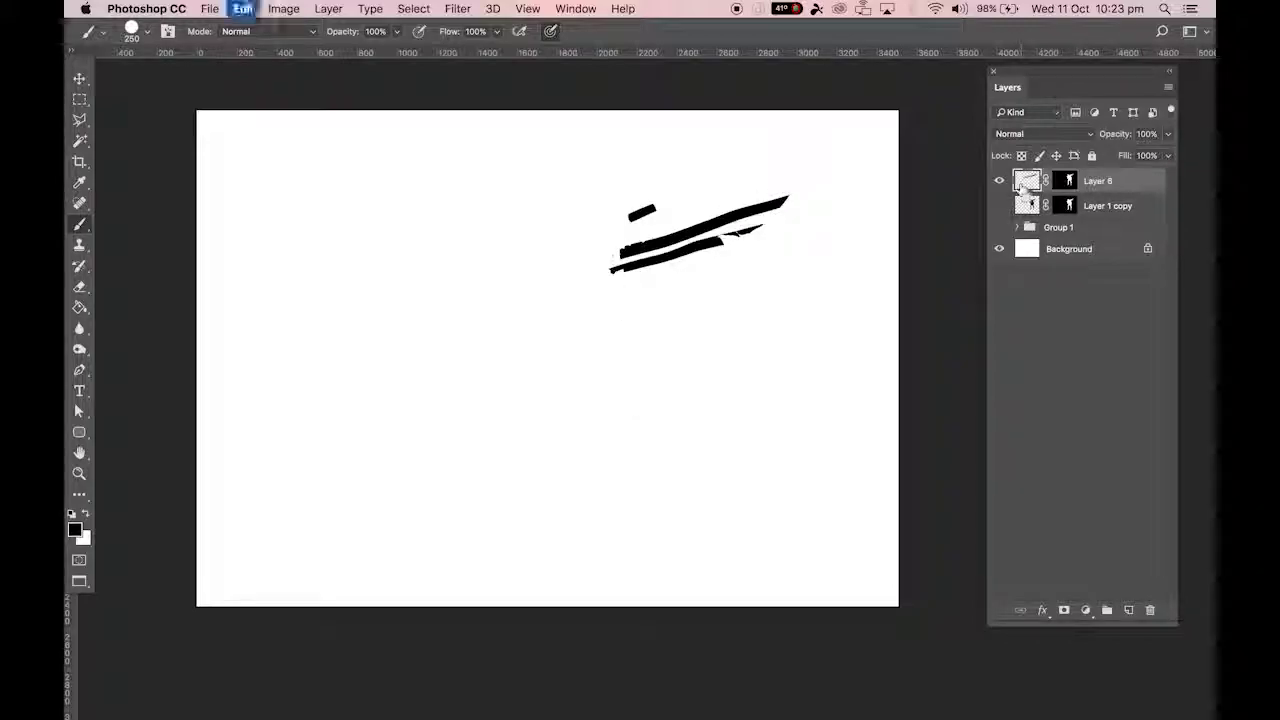
key("super+alt+z")
key("super+alt+z")
key("super+alt+z")
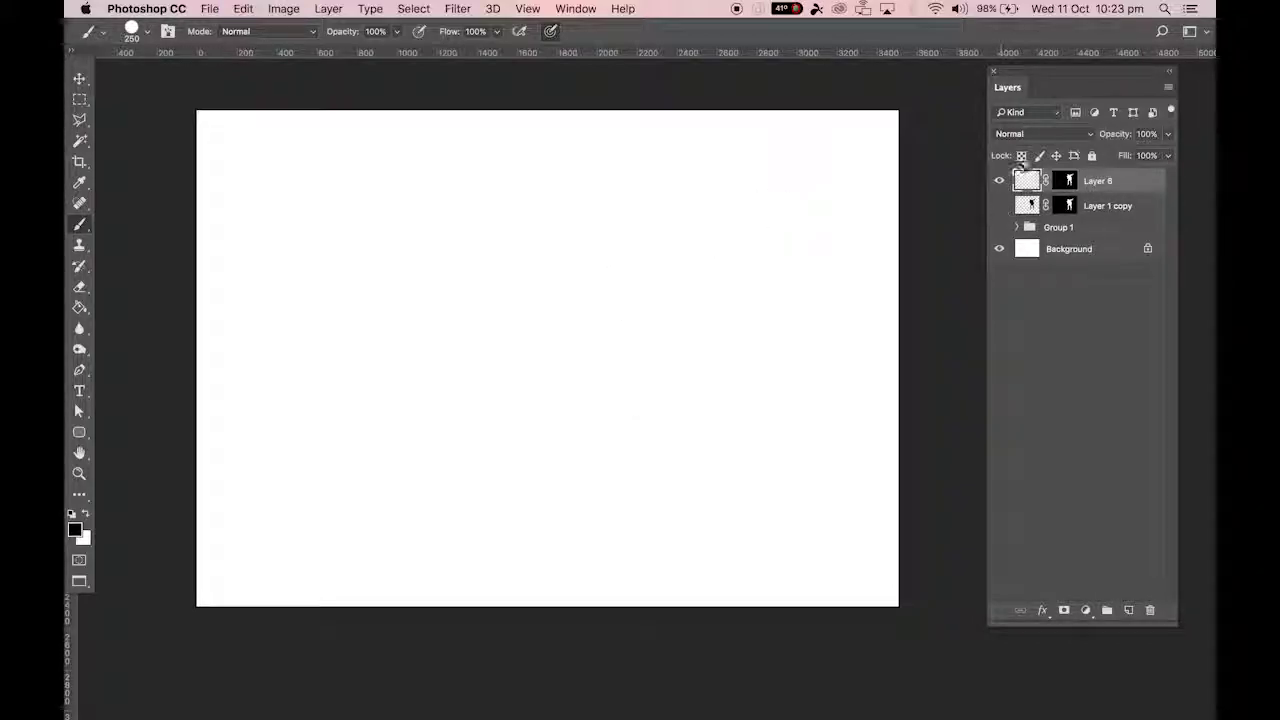
Show the enlarged figure's layer again and dismiss the selection warning.
left_click(999, 205)
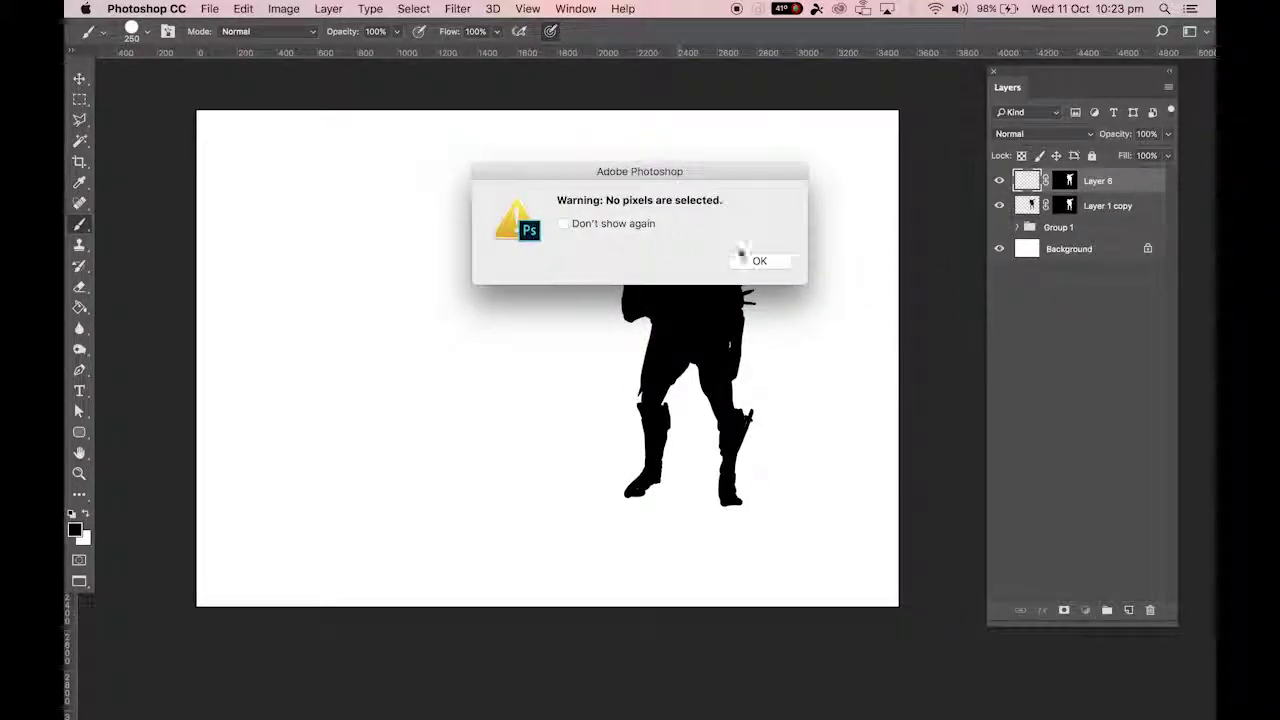
left_click(764, 262)
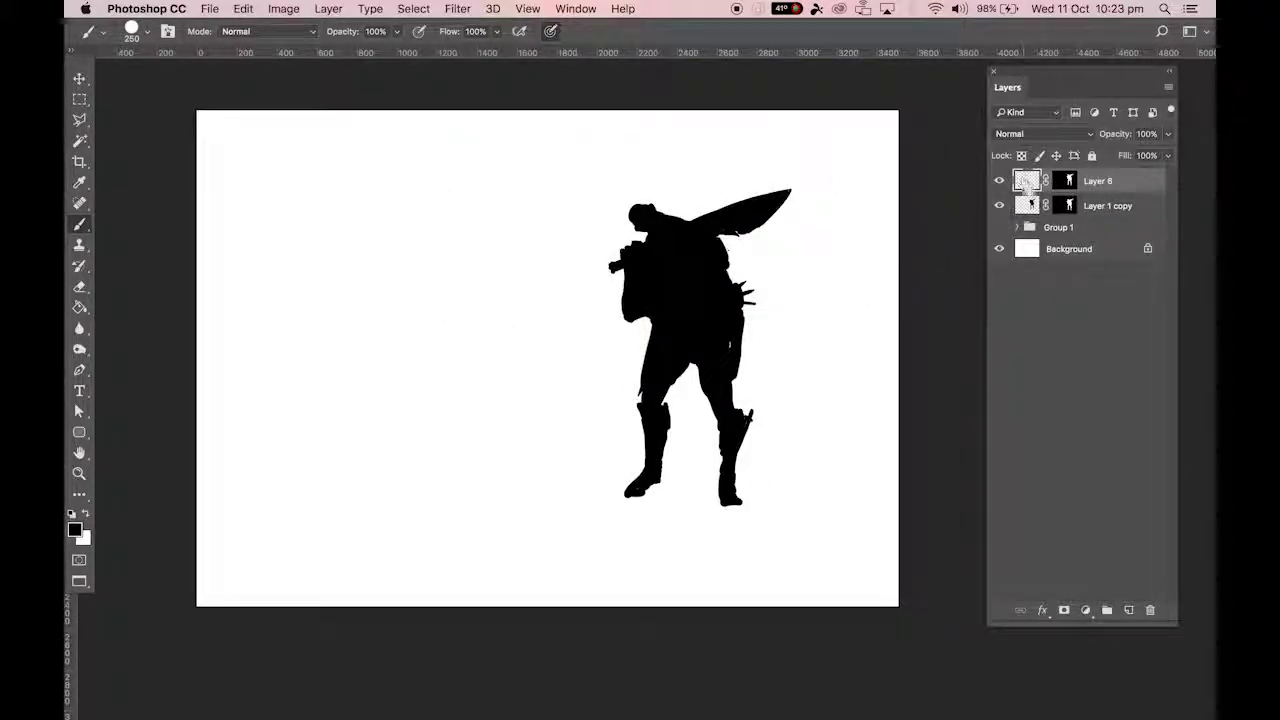
key("super+plus")
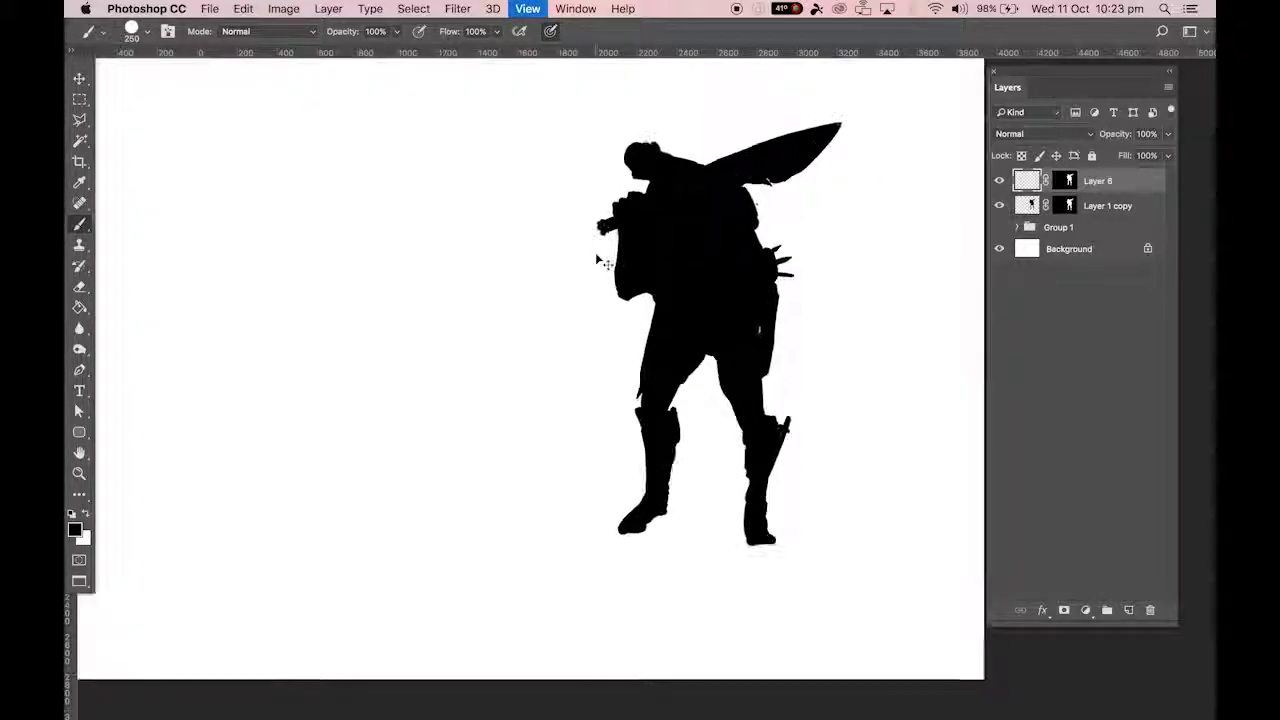
mouse_move(723, 363)
left_mouse_down()
mouse_move(617, 368)
mouse_move(690, 311)
mouse_move(689, 351)
left_mouse_up()
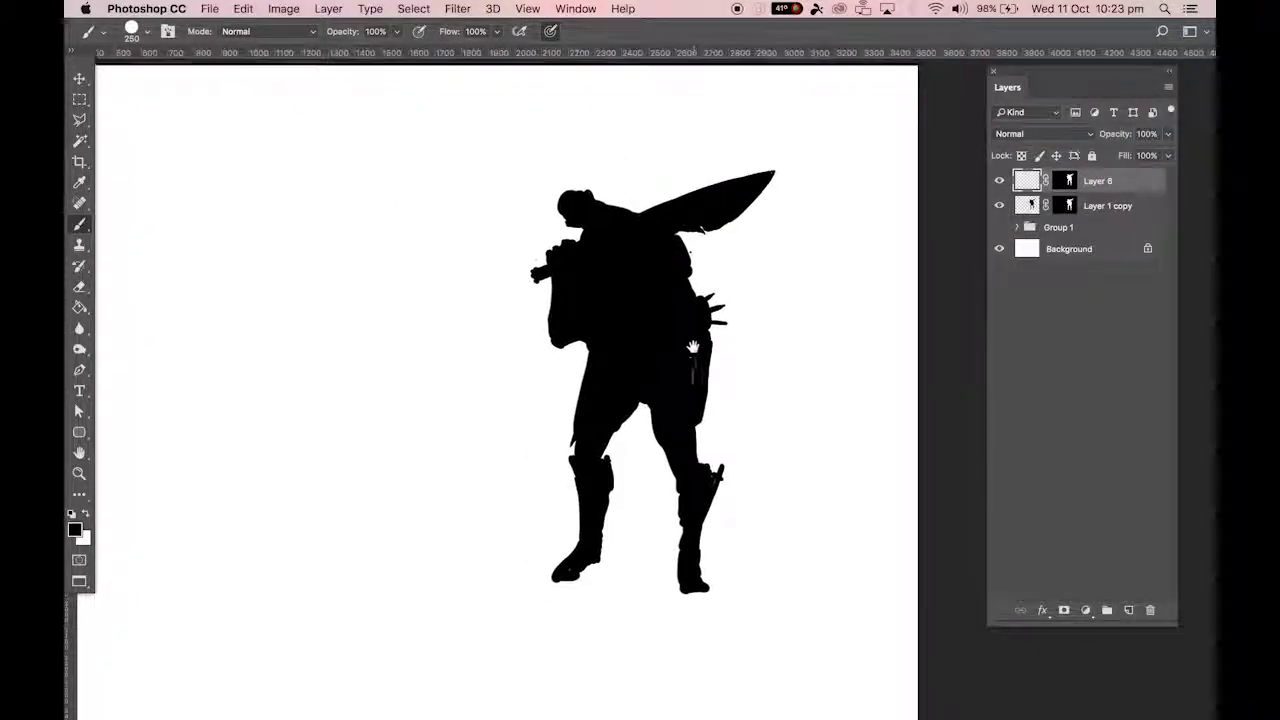
Reduce the brush size to 70 px.
key("bracketleft")
key("bracketleft")
key("bracketleft")
key("bracketleft")
key("bracketleft")
key("bracketleft")
key("bracketleft")
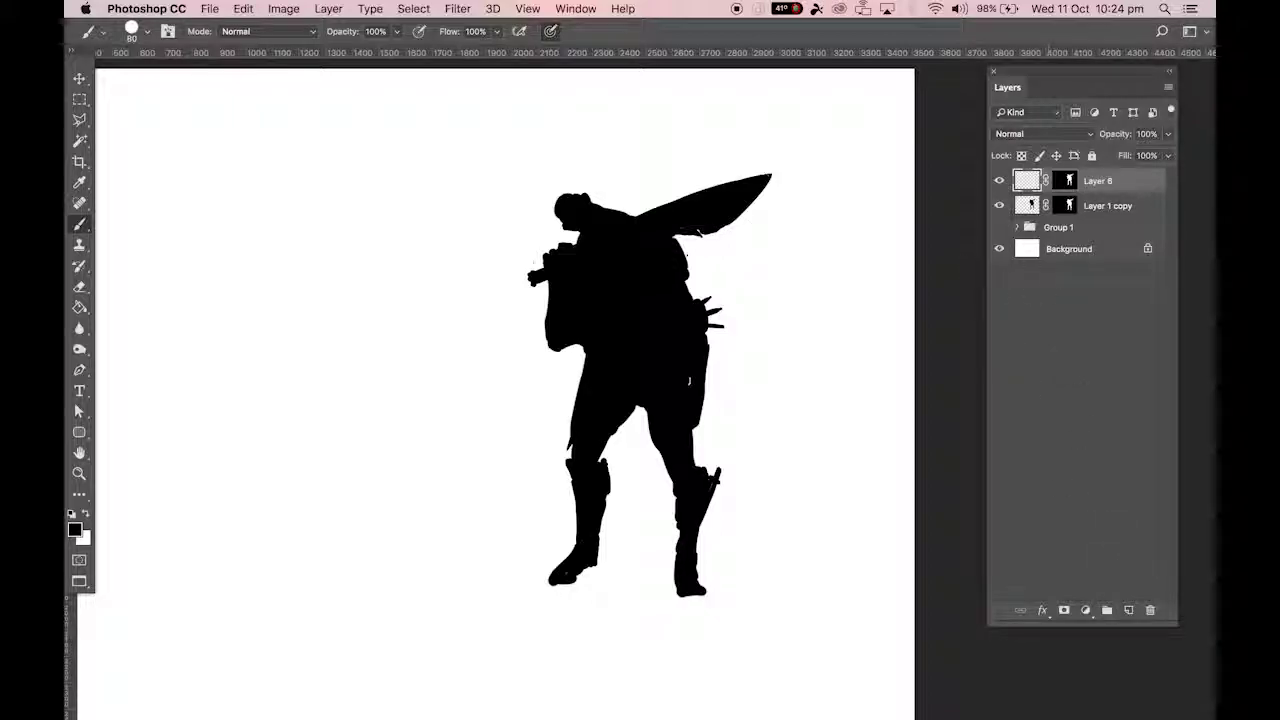
key("bracketleft")
mouse_move(711, 237)
left_mouse_down()
mouse_move(678, 320)
mouse_move(728, 237)
left_mouse_up()
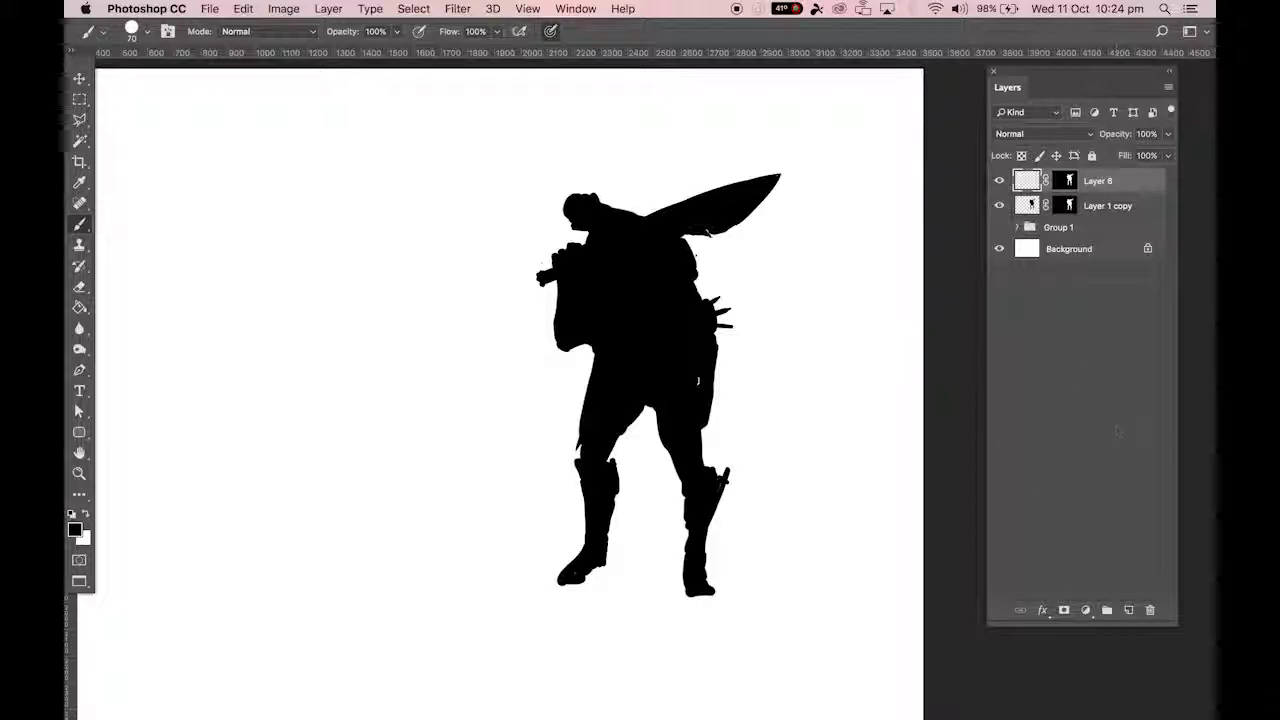
Add a new empty layer at the top of the stack and reduce the brush size to 15 px.
left_click(1128, 609)
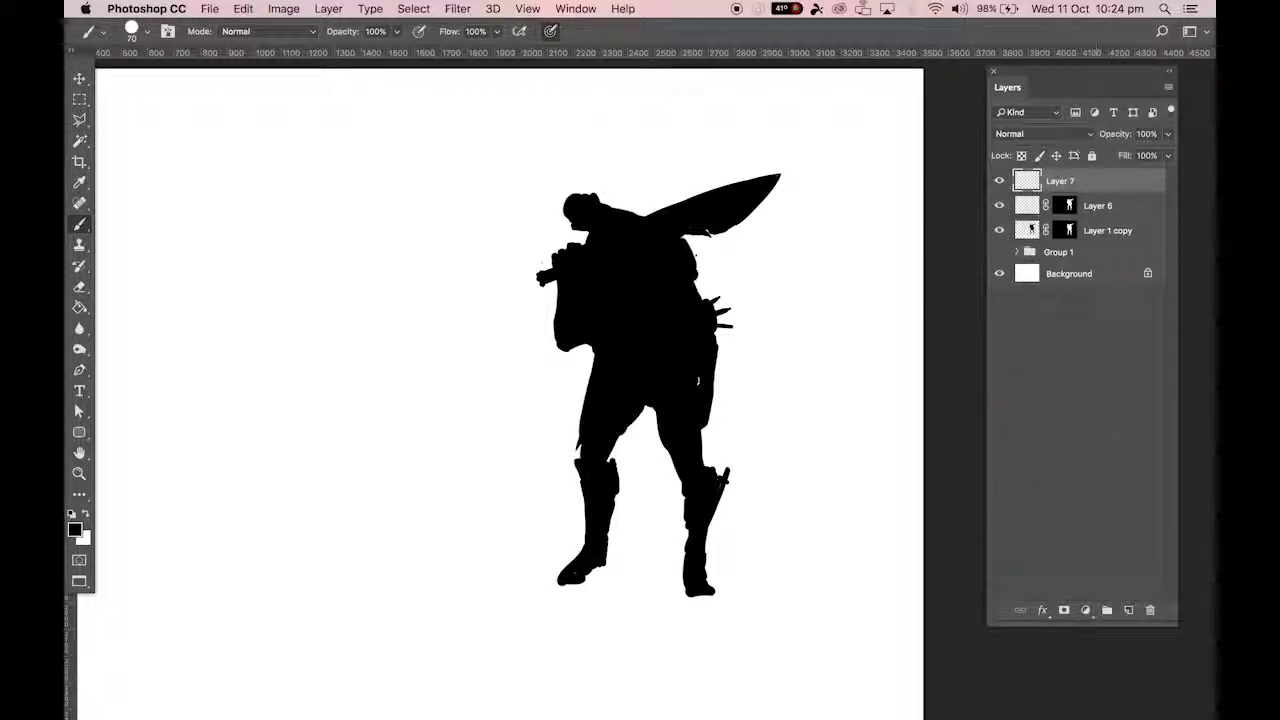
key("bracketleft")
key("bracketleft")
key("bracketleft")
key("bracketleft")
key("bracketleft")
key("bracketleft")
key("bracketleft")
key("bracketleft")
key("bracketleft")
key("bracketleft")
key("bracketleft")
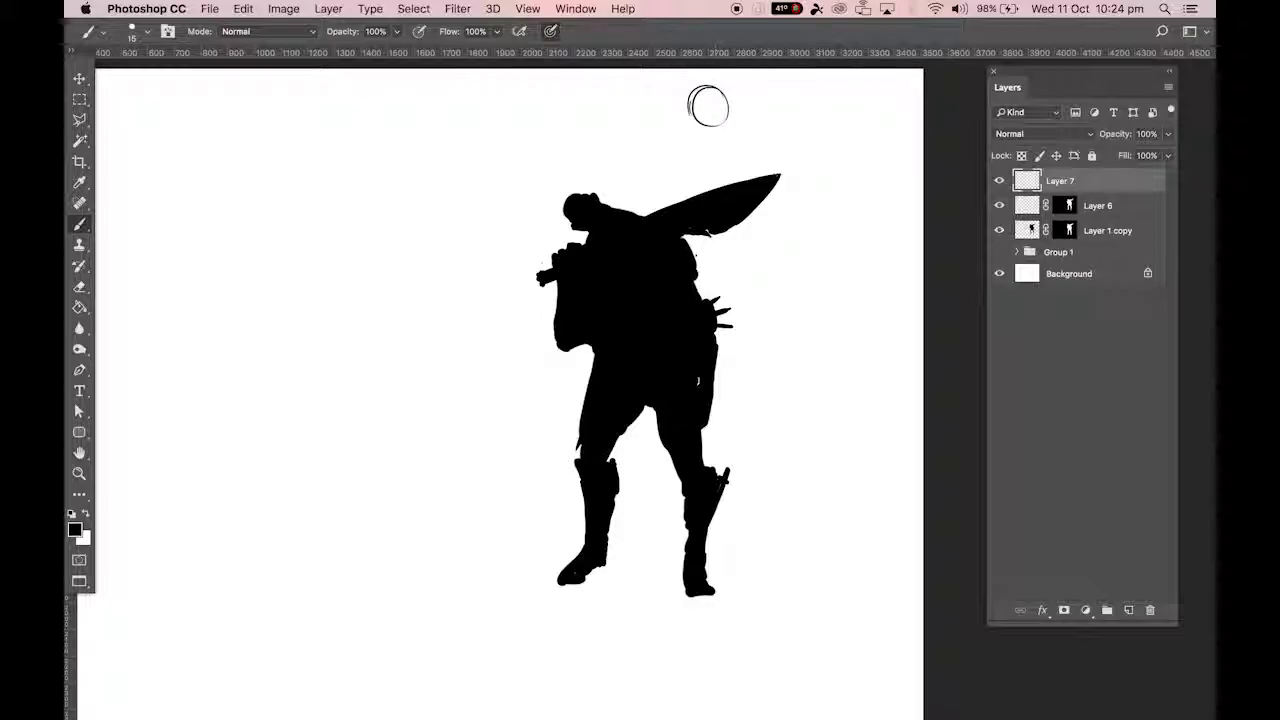
Sketch a sun with rays above the sword and arrows showing the light falling diagonally down onto the figure.
left_click_drag(692, 92, 674, 140)
left_click_drag(661, 81, 670, 88)
left_click_drag(697, 136, 660, 188)
left_click_drag(772, 114, 737, 157)
left_click_drag(733, 279, 746, 290)
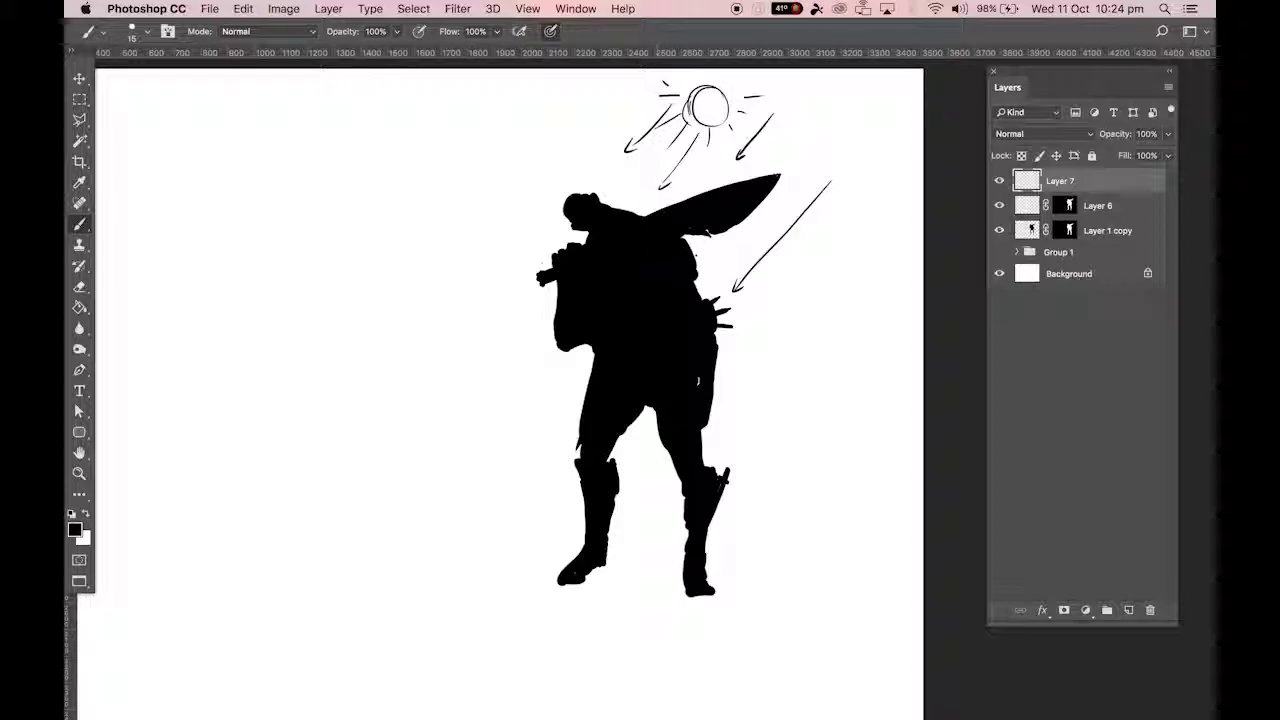
Switch the sun and arrow sketch off and on several times to compare, and delete its layer.
left_click(999, 181)
left_click(999, 181)
left_click(999, 181)
left_click(999, 182)
left_click(999, 182)
left_click(999, 182)
left_click(999, 182)
left_click(999, 182)
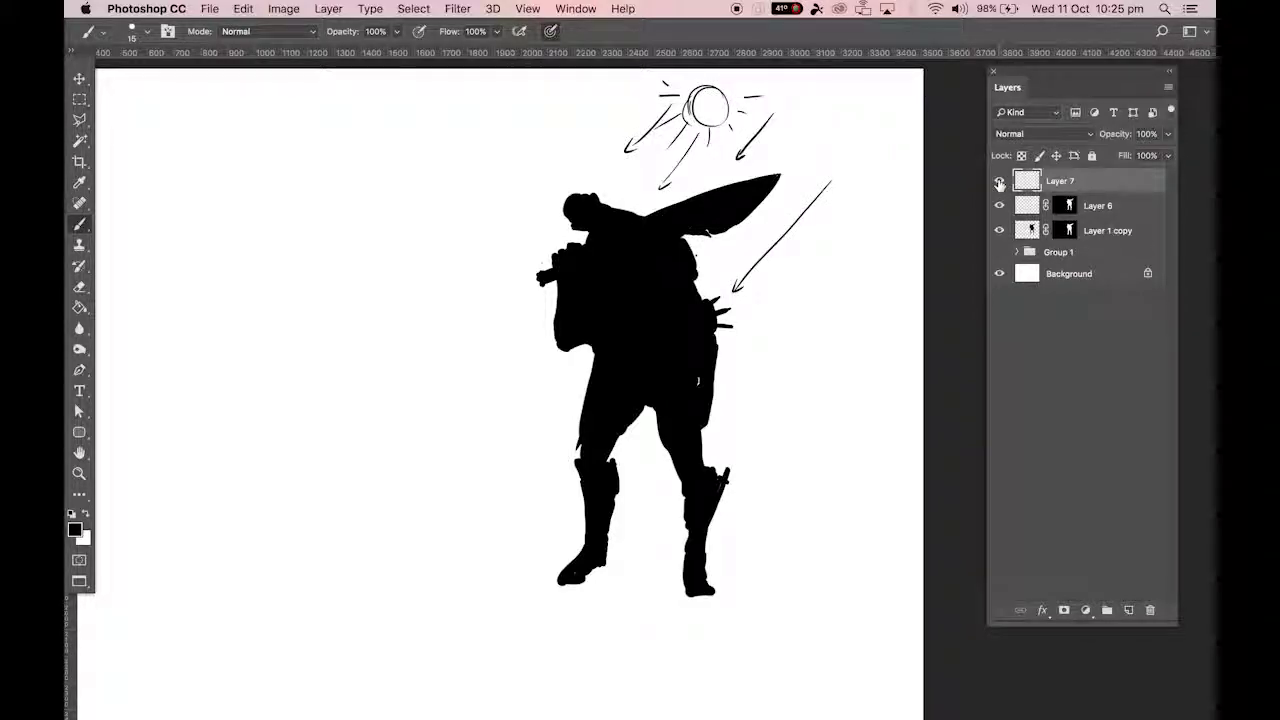
left_click(999, 182)
left_click_drag(1018, 188, 1150, 609)
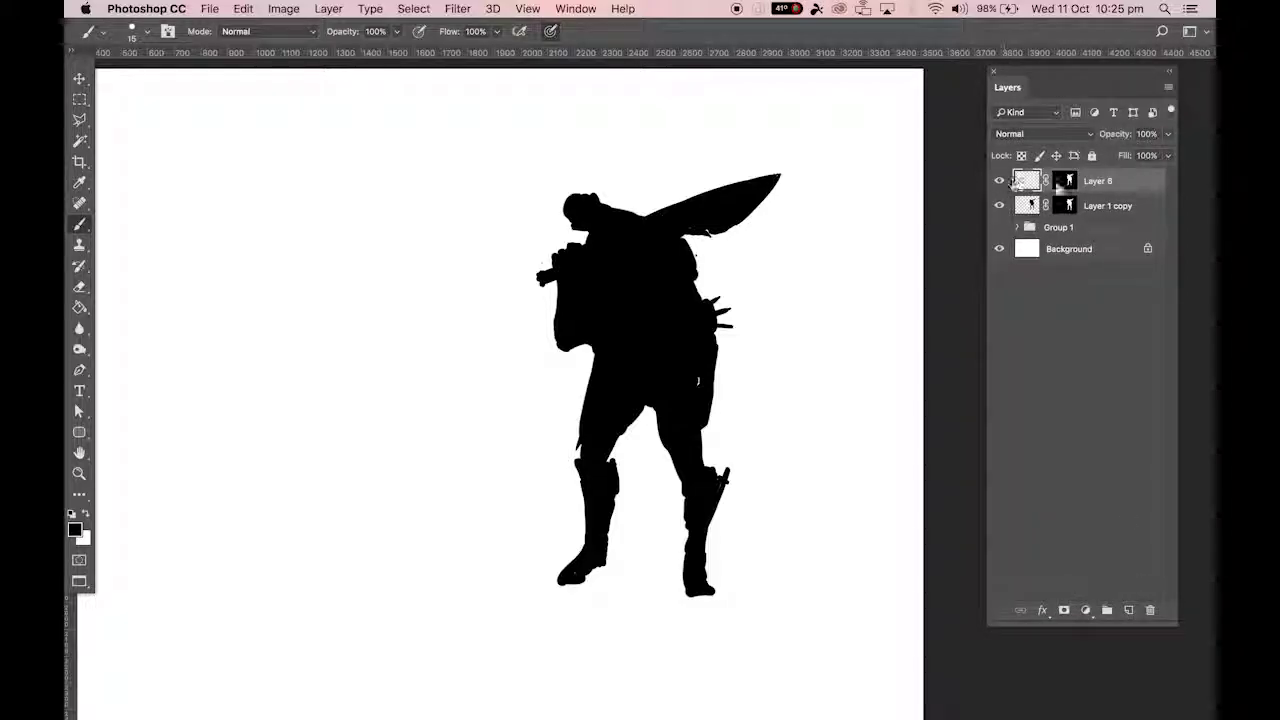
Switch the top layer from its content to its mask and back, ending with black as the foreground colour.
double_click(1033, 186)
left_click(1033, 187)
left_click(1064, 181)
key("x")
left_click(1031, 181)
key("x")
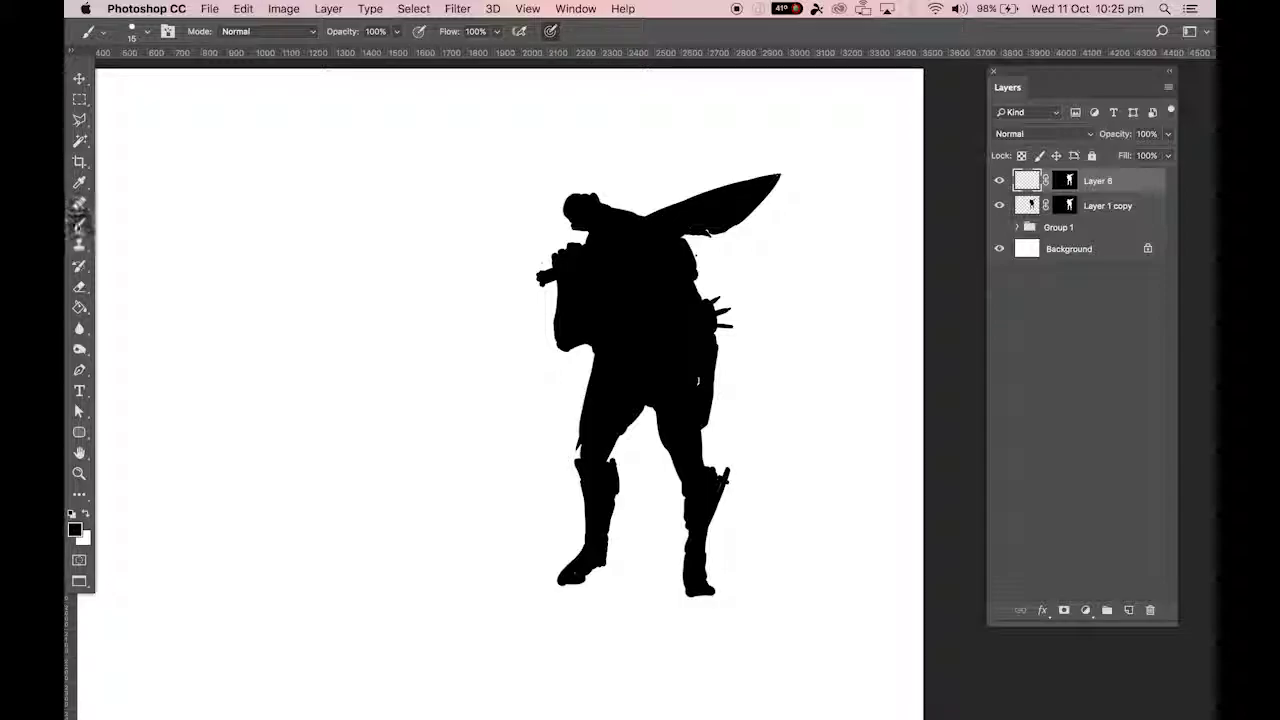
Choose a soft round brush preset of 15 px with 0% hardness.
left_click(79, 226)
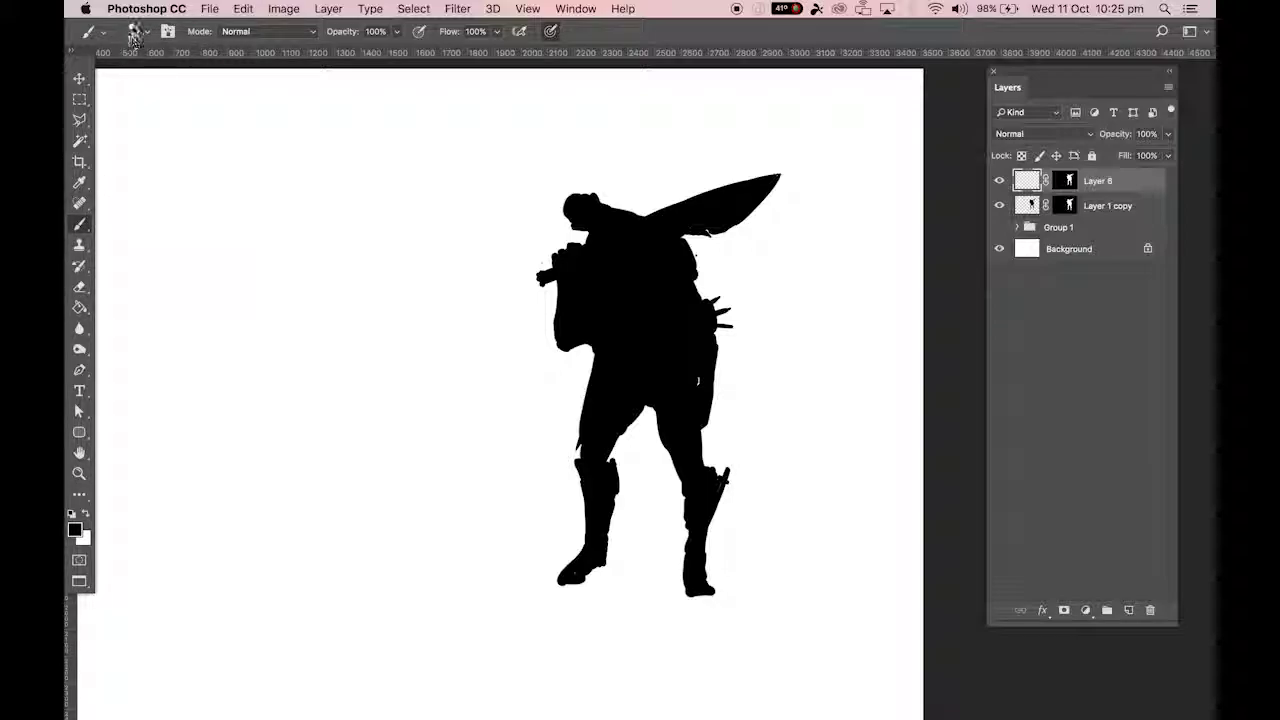
left_click(130, 33)
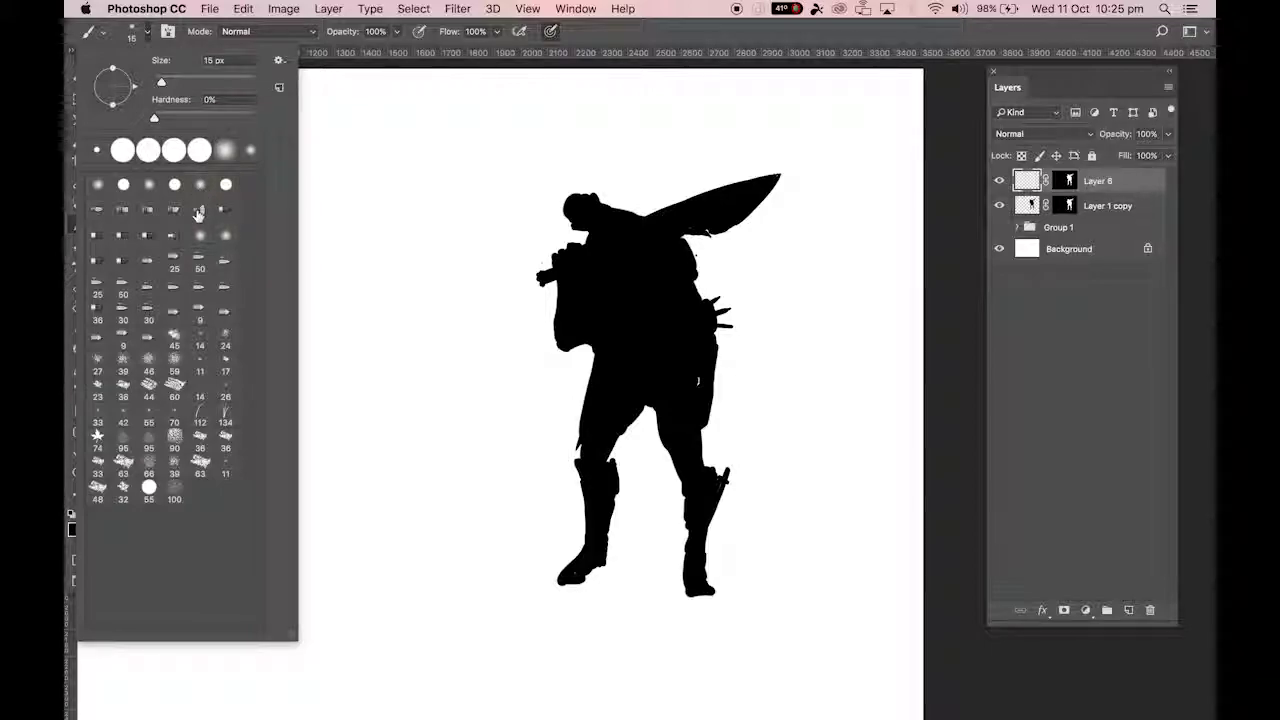
left_click(147, 33)
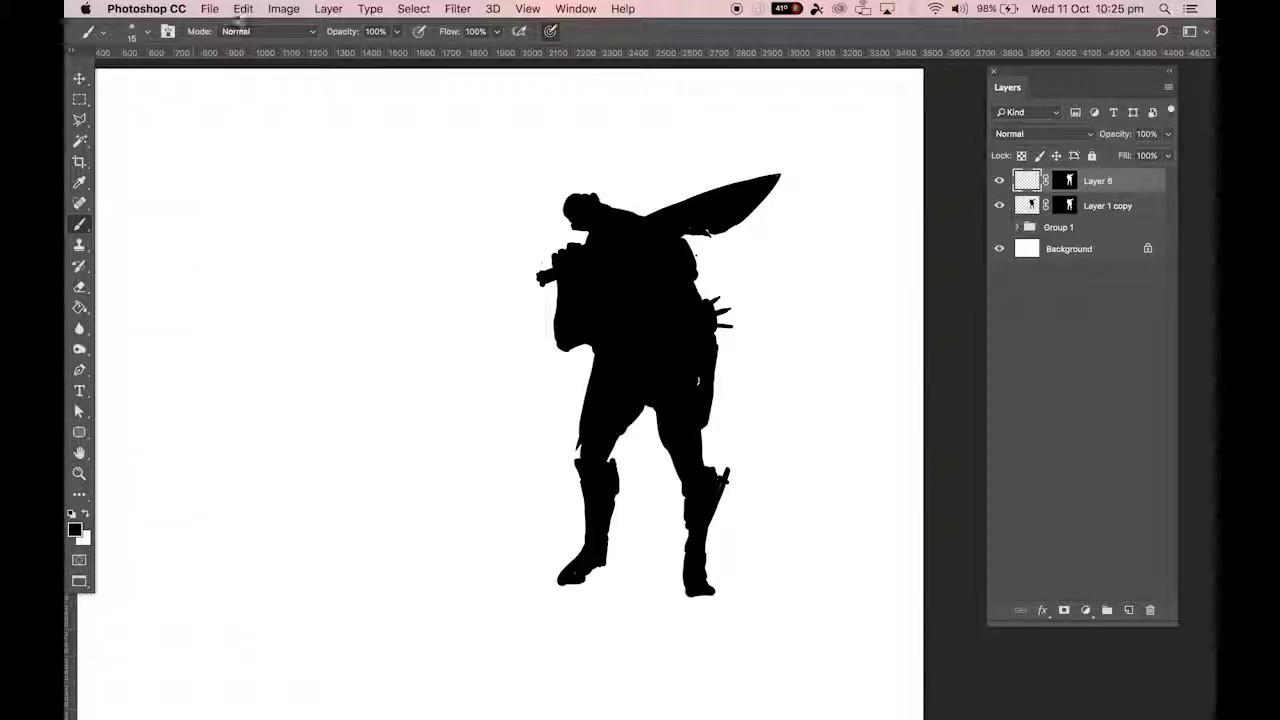
Set the brush's Size Jitter control to Off and disable Shape Dynamics.
left_click(168, 33)
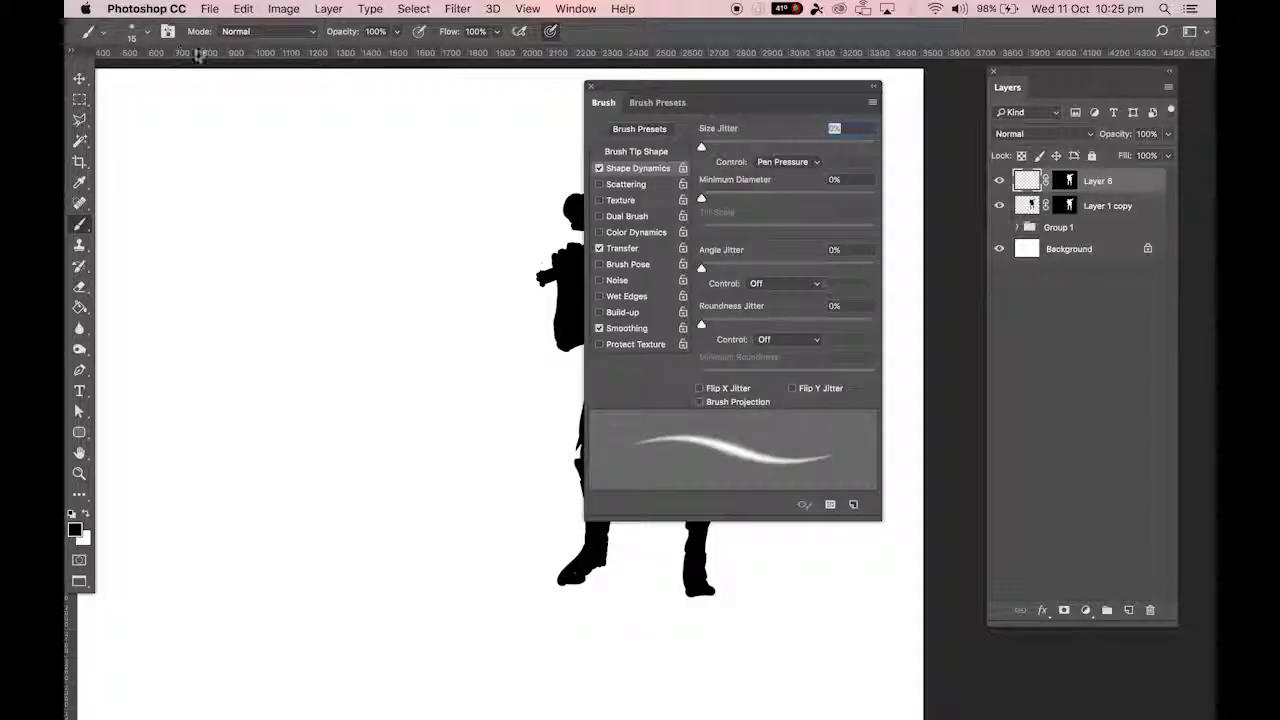
left_click_drag(677, 88, 297, 88)
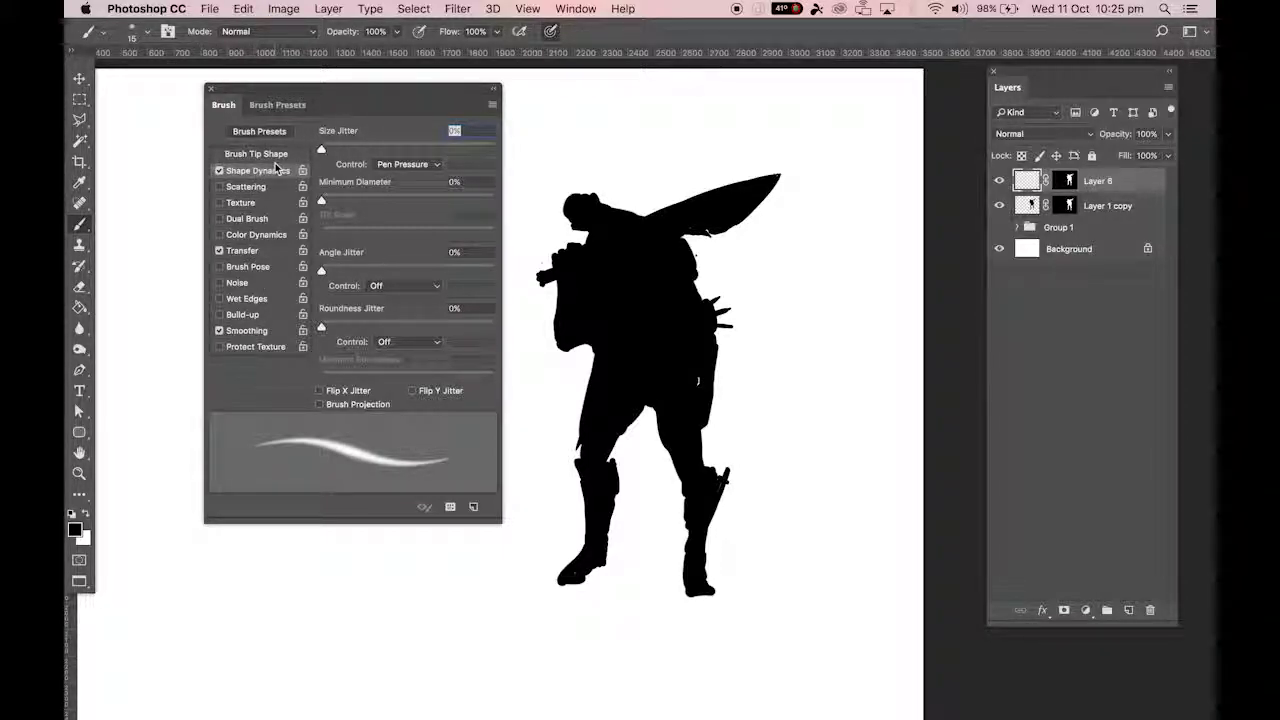
left_click(398, 166)
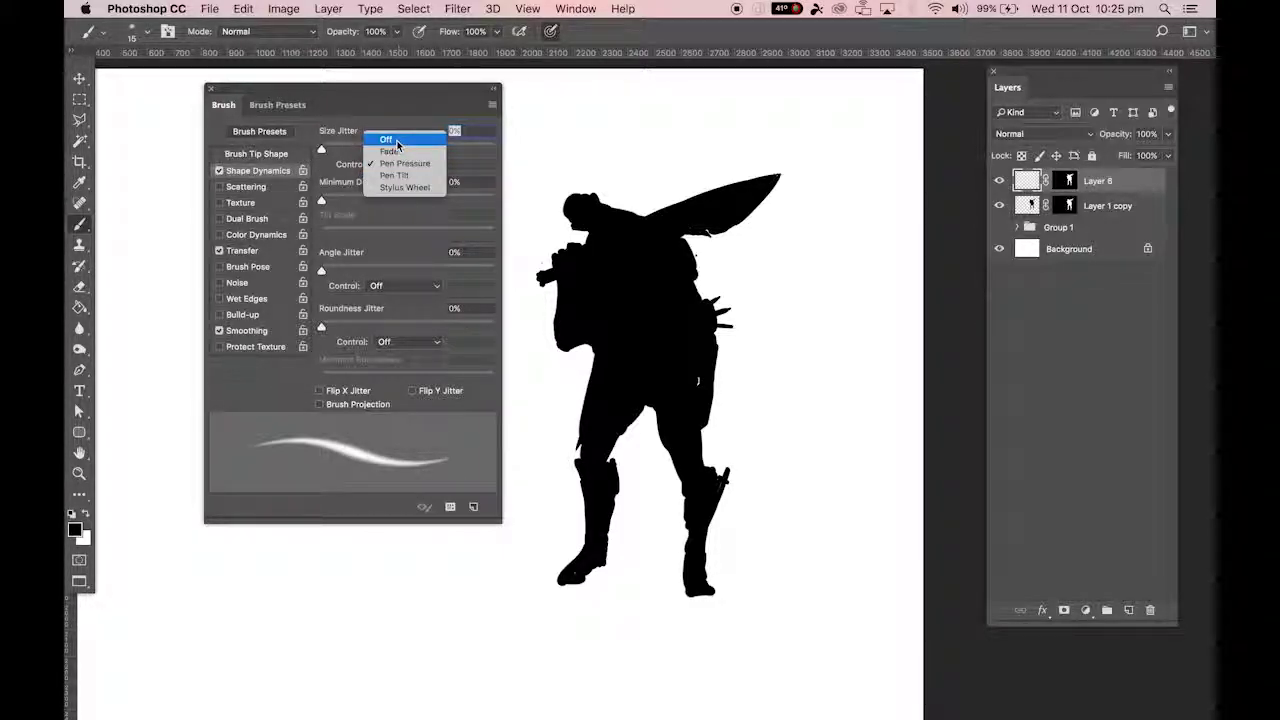
left_click(397, 141)
left_click(220, 171)
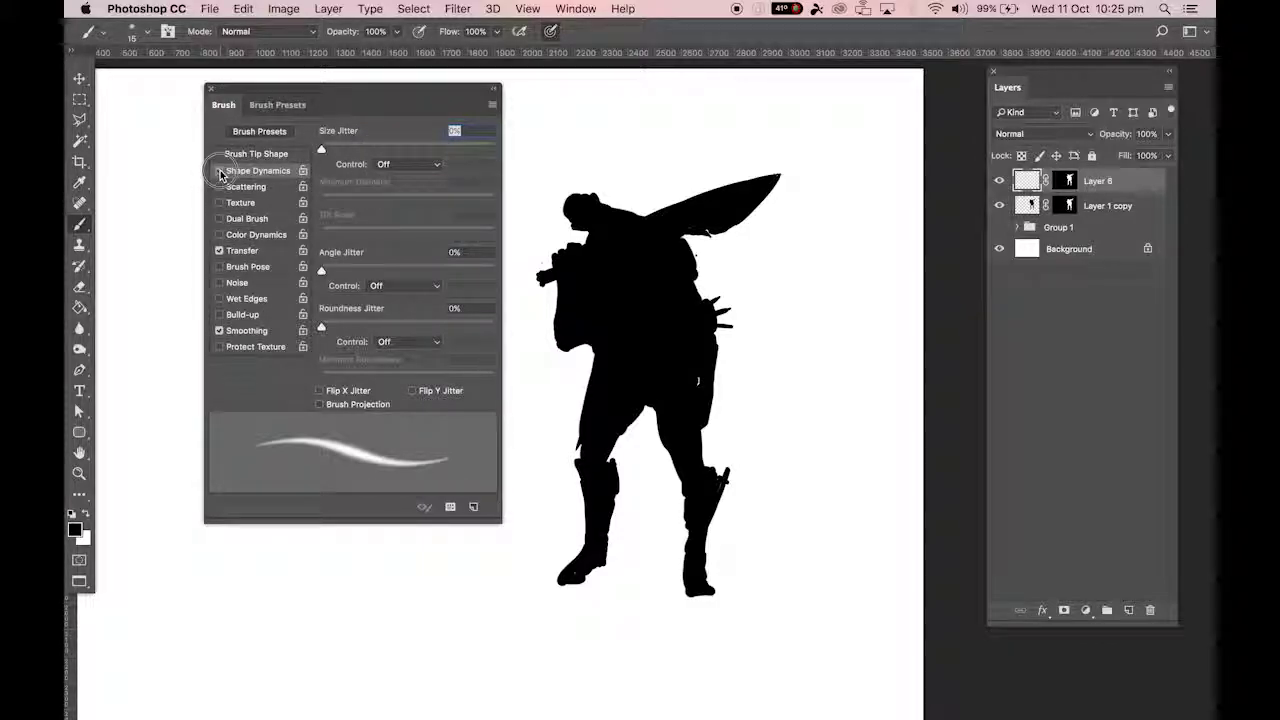
Set the brush's Opacity Jitter control in the Transfer settings to Pen Pressure.
left_click(252, 252)
left_click(404, 166)
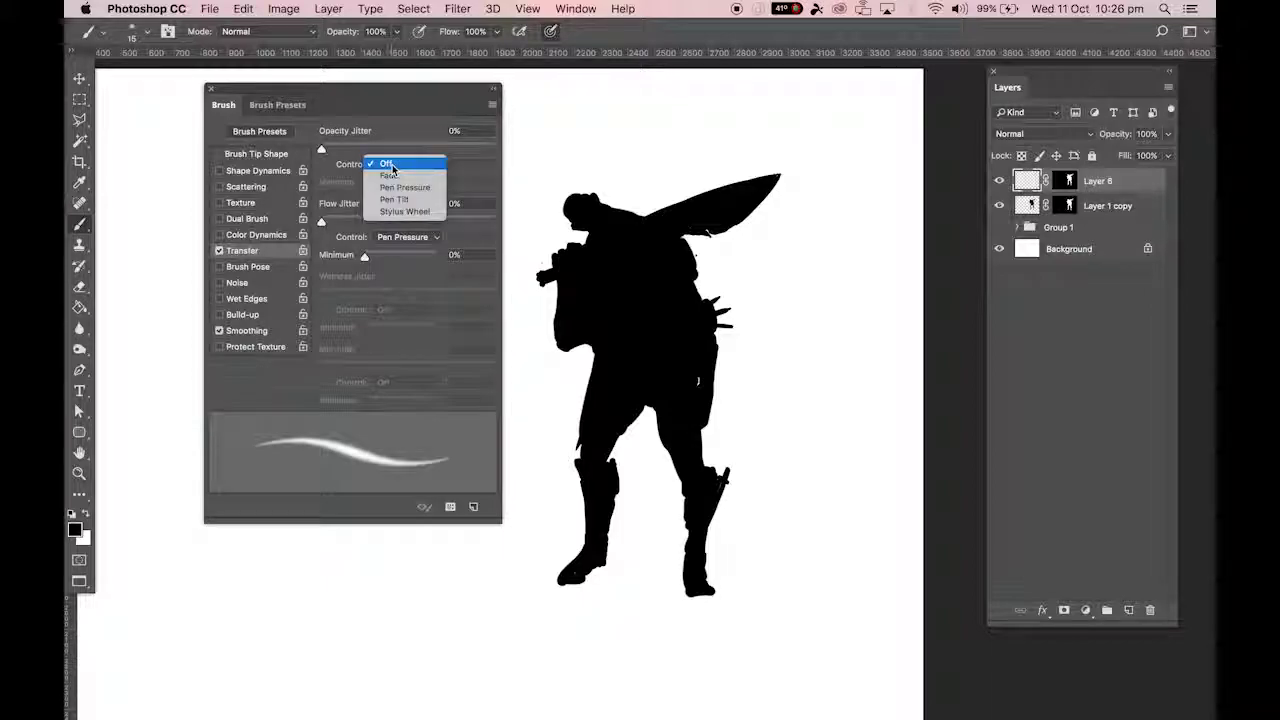
left_click(391, 189)
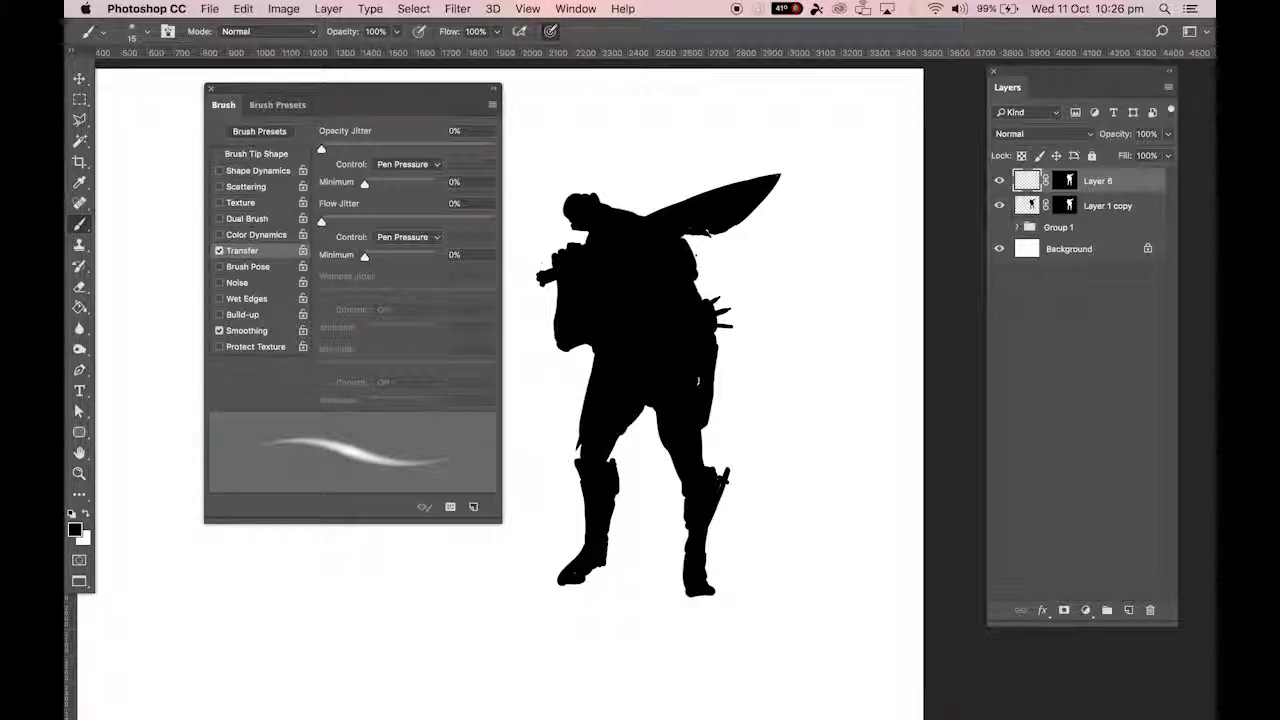
Turn off the pressure override for brush size and close the brush settings, keeping the Brush tool active.
left_click(551, 32)
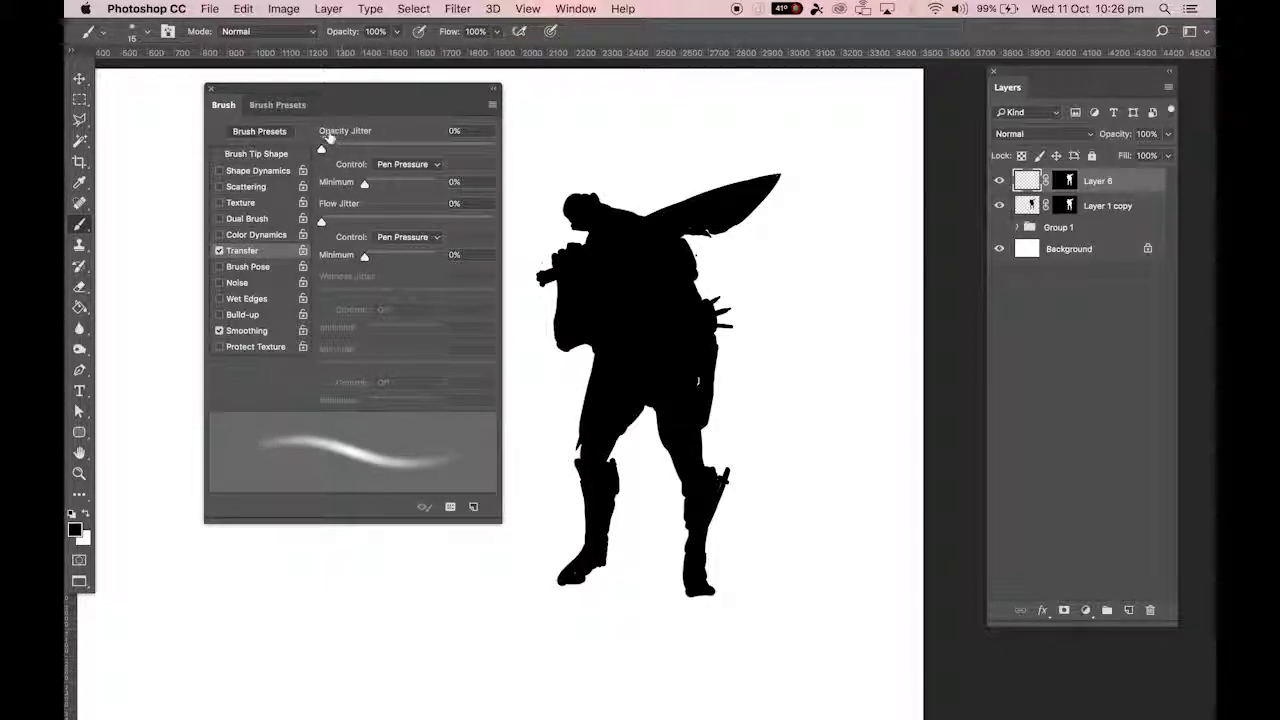
left_click(80, 79)
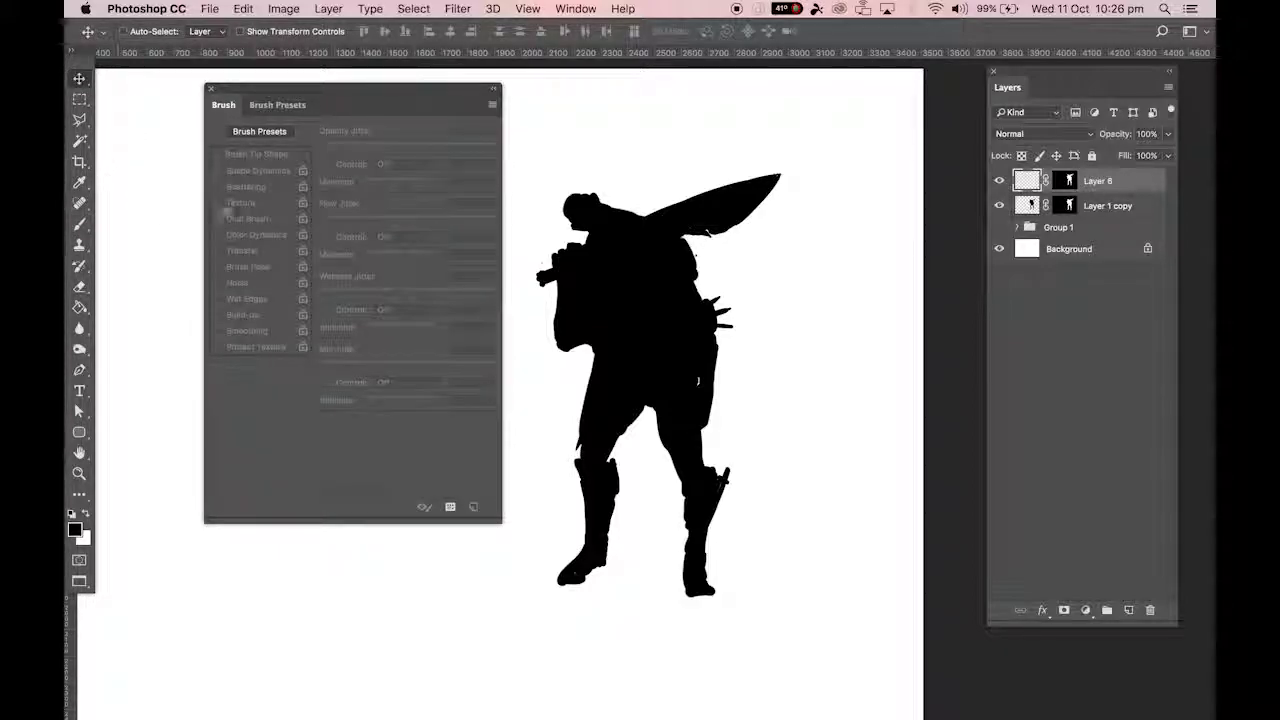
left_click(210, 88)
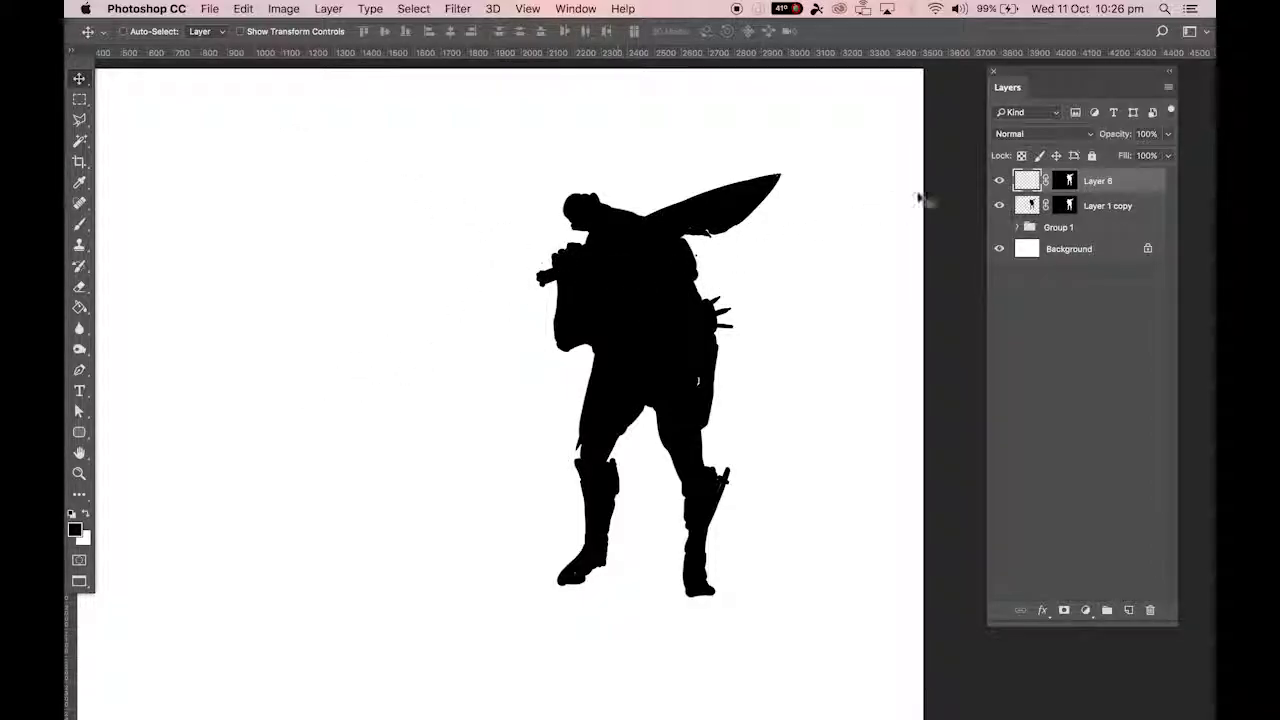
left_click(80, 224)
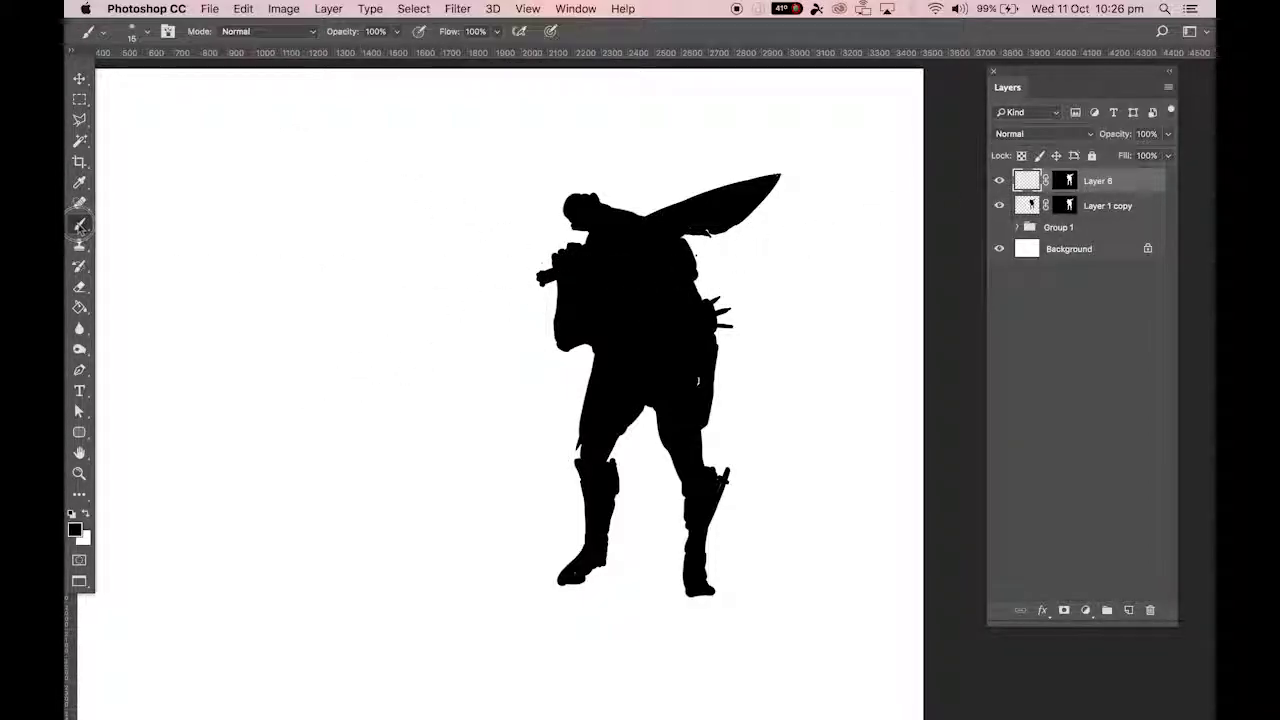
Paint soft white light over the head, shoulder and upper chest with a 150 px brush at 100% opacity.
key("bracketright")
key("bracketright")
key("bracketright")
key("bracketright")
key("bracketright")
key("bracketright")
key("bracketright")
key("bracketright")
key("bracketright")
key("bracketright")
key("bracketright")
left_click(86, 517)
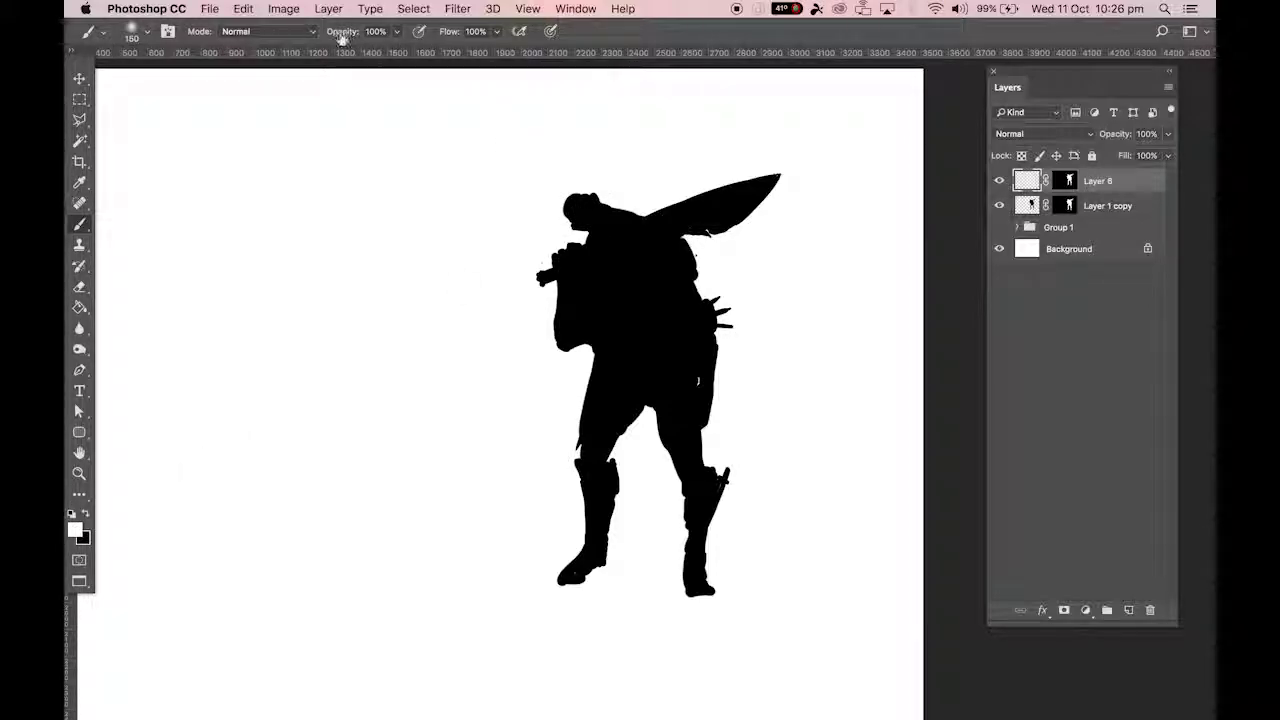
mouse_move(341, 37)
left_mouse_down()
mouse_move(324, 39)
mouse_move(352, 38)
left_mouse_up()
mouse_move(578, 205)
left_mouse_down()
mouse_move(660, 228)
mouse_move(634, 240)
mouse_move(614, 228)
mouse_move(660, 250)
mouse_move(614, 234)
mouse_move(634, 223)
mouse_move(620, 215)
mouse_move(646, 229)
mouse_move(684, 300)
left_mouse_up()
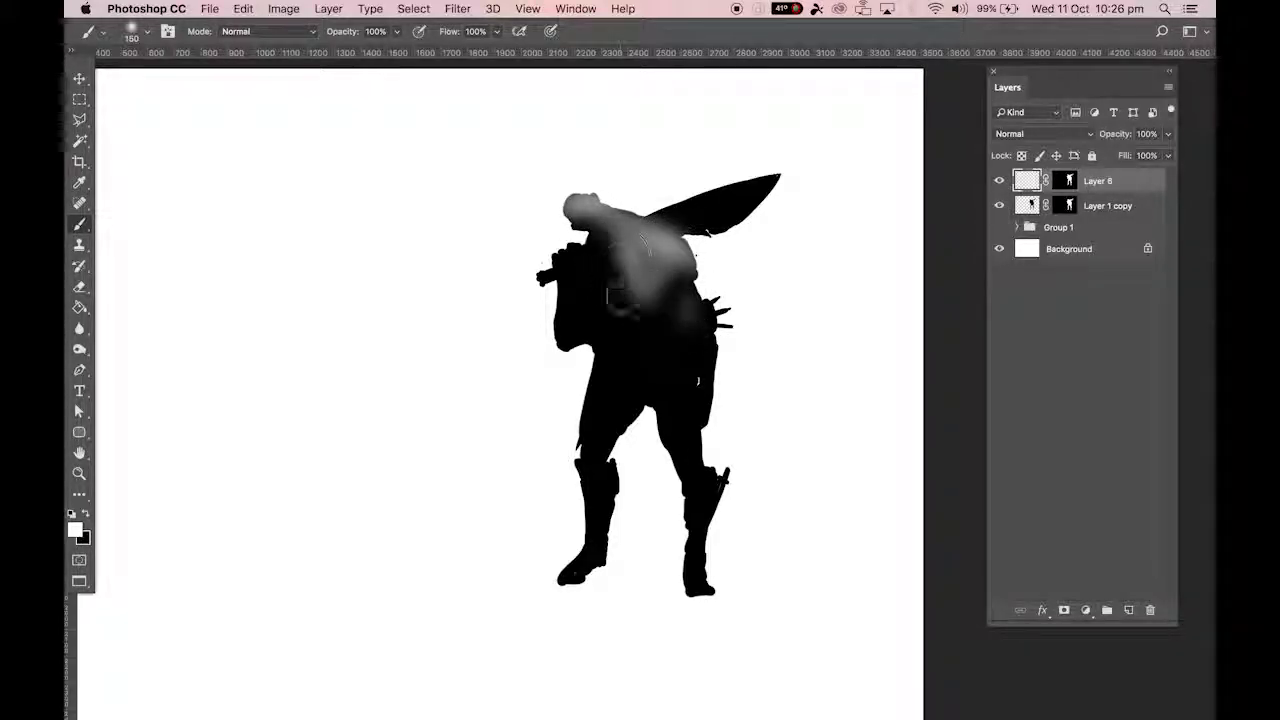
Enlarge the soft brush and spread broad, faint white light over the torso and hips.
key("bracketright")
key("bracketright")
key("bracketright")
key("bracketright")
key("bracketright")
mouse_move(698, 375)
left_mouse_down()
mouse_move(682, 305)
mouse_move(628, 351)
mouse_move(608, 310)
mouse_move(610, 365)
mouse_move(650, 368)
left_mouse_up()
mouse_move(574, 232)
left_mouse_down()
mouse_move(618, 295)
mouse_move(556, 197)
mouse_move(657, 250)
left_mouse_up()
Lighten the upper edge of the sword blade with a 175 px soft white brush.
key("bracketleft")
key("bracketleft")
key("bracketleft")
key("bracketleft")
mouse_move(706, 172)
left_mouse_down()
mouse_move(660, 204)
mouse_move(813, 167)
left_mouse_up()
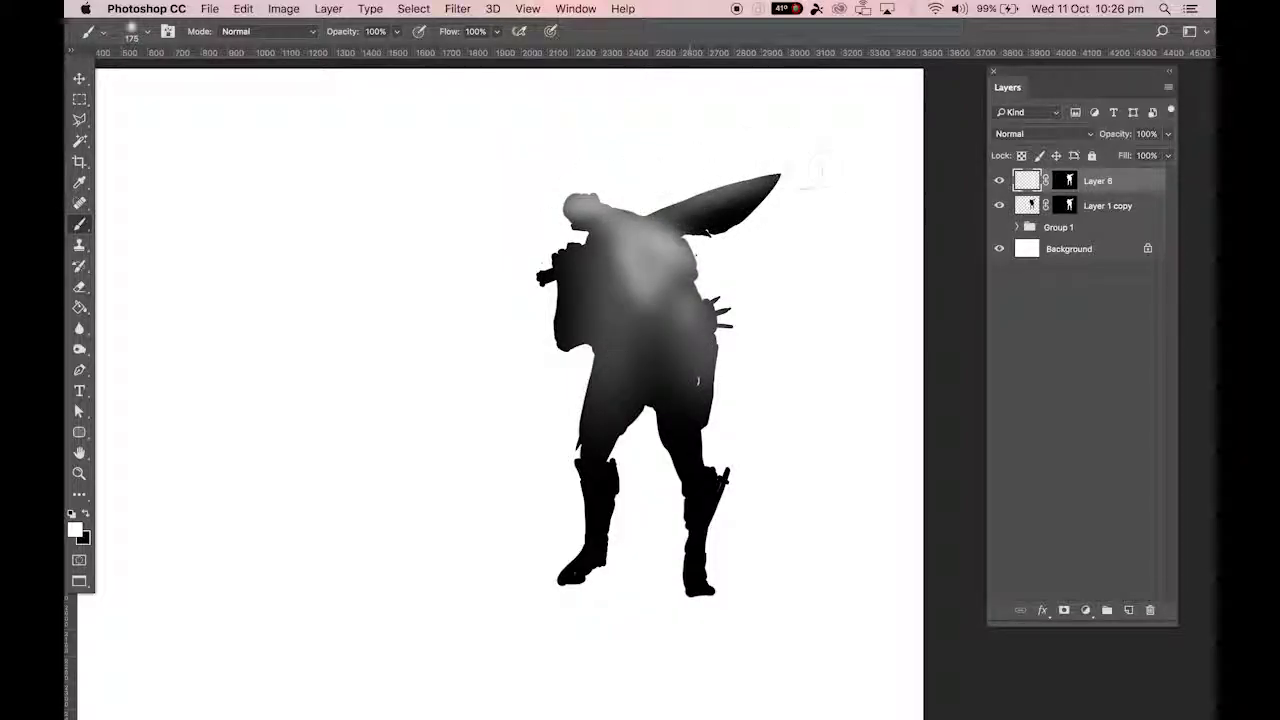
Brighten the back of the head, the shoulder and the hanging arm with a 100 px white brush.
key("bracketleft")
key("bracketleft")
key("bracketleft")
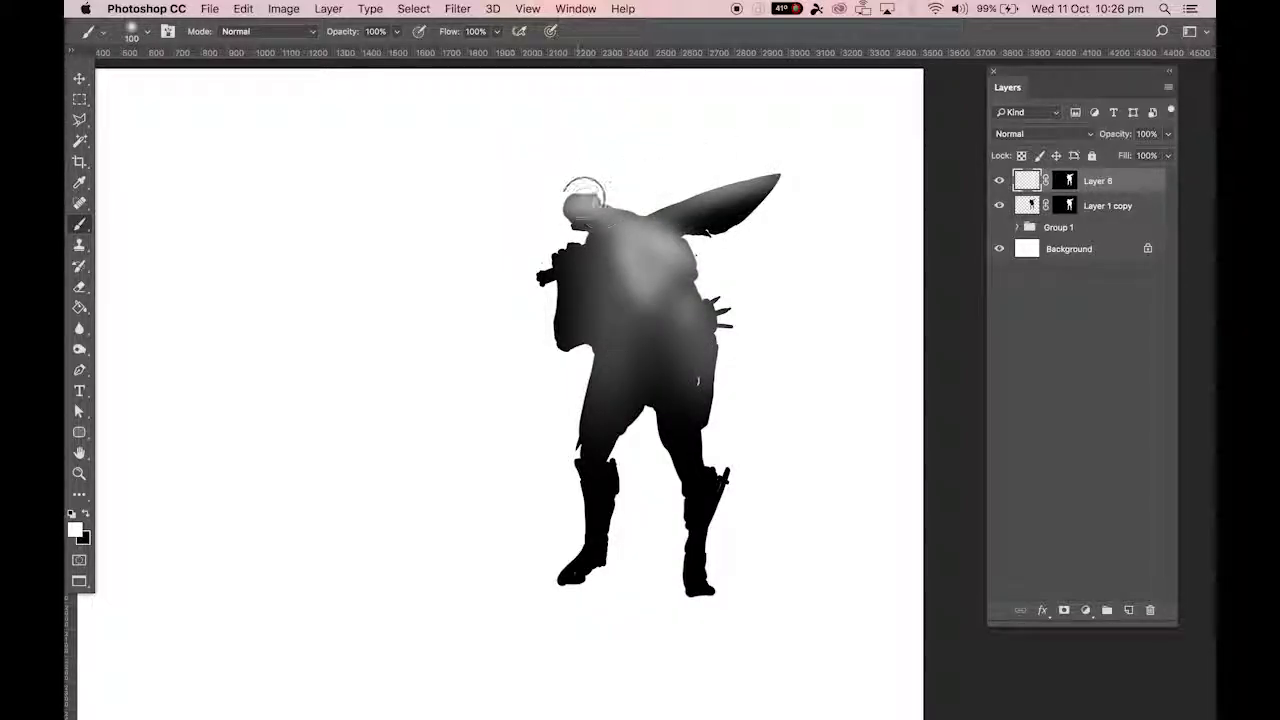
mouse_move(588, 200)
left_mouse_down()
mouse_move(606, 216)
mouse_move(630, 212)
mouse_move(619, 207)
left_mouse_up()
left_click_drag(699, 272, 674, 270)
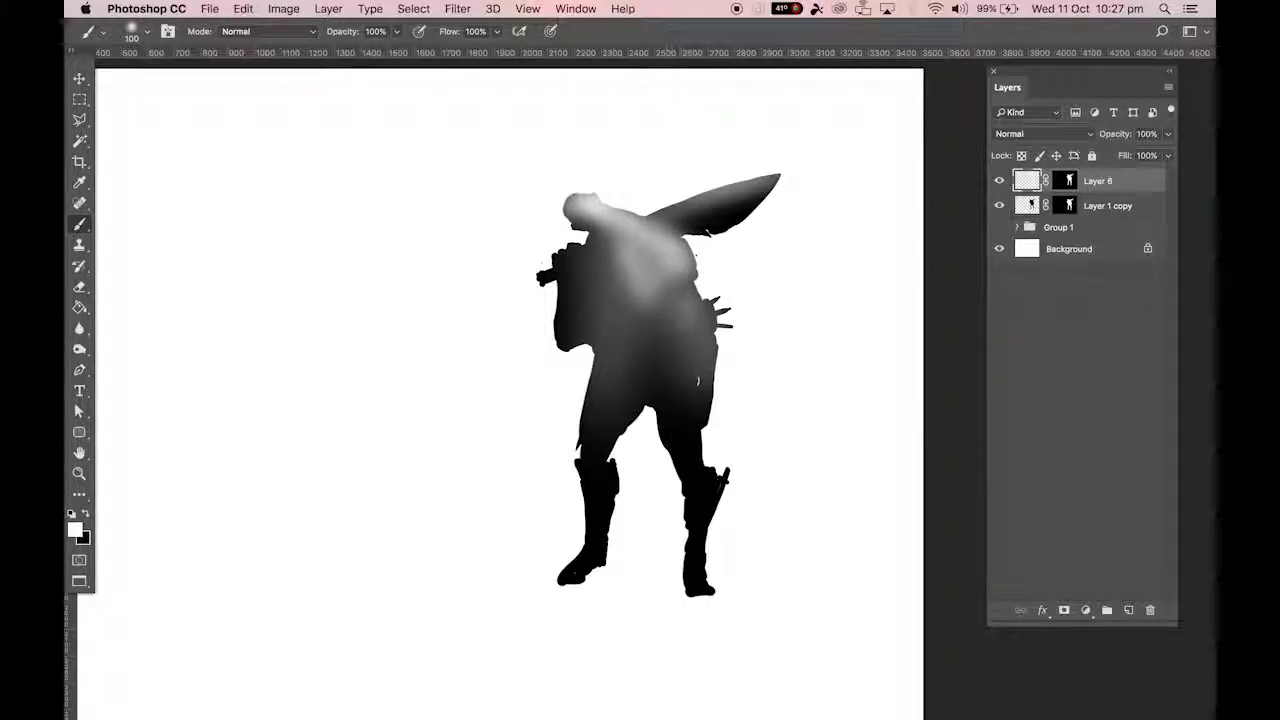
mouse_move(709, 316)
left_mouse_down()
mouse_move(698, 410)
mouse_move(710, 382)
mouse_move(688, 427)
mouse_move(708, 410)
mouse_move(693, 418)
mouse_move(708, 362)
mouse_move(685, 314)
mouse_move(692, 360)
left_mouse_up()
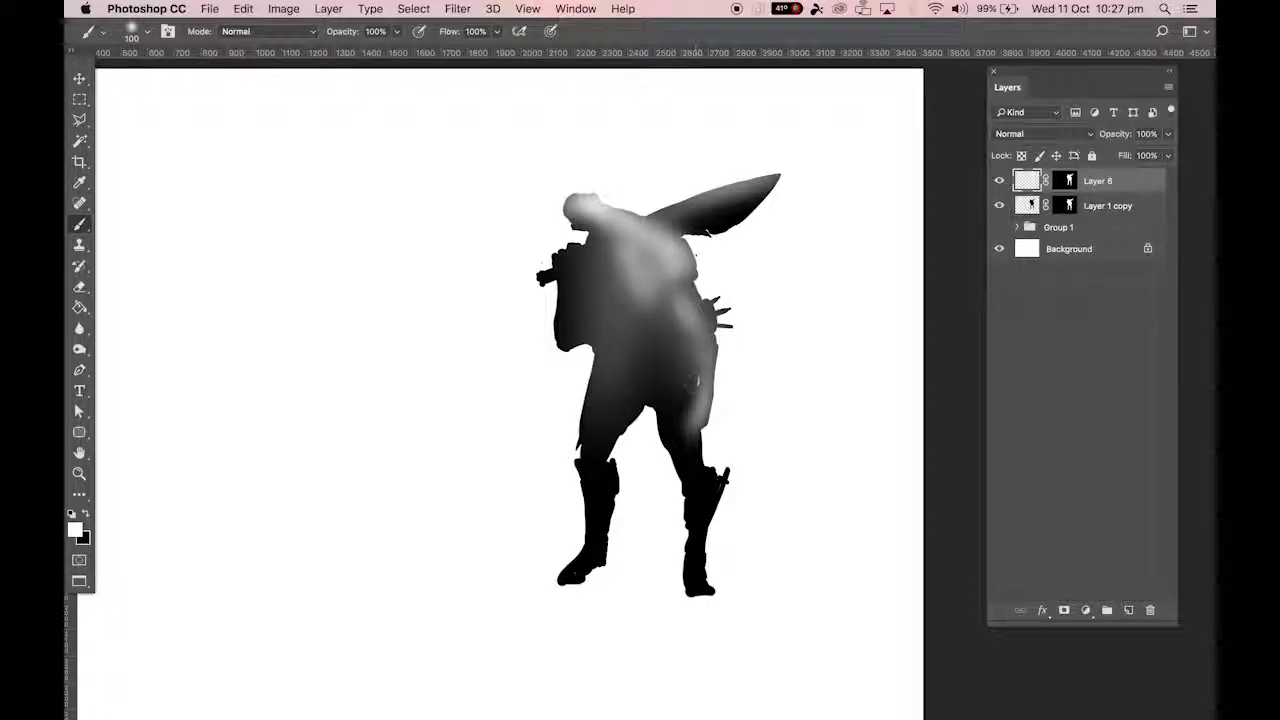
Lighten the raised forearm and the front leg down to the boot, enlarging the white brush to 200 px for broader strokes.
mouse_move(568, 322)
left_mouse_down()
mouse_move(570, 277)
mouse_move(575, 343)
mouse_move(563, 267)
mouse_move(555, 280)
mouse_move(572, 250)
left_mouse_up()
left_click_drag(609, 393, 560, 465)
mouse_move(611, 408)
left_mouse_down()
mouse_move(599, 461)
mouse_move(617, 574)
left_mouse_up()
key("bracketright")
key("bracketright")
key("bracketright")
key("bracketright")
mouse_move(594, 472)
left_mouse_down()
mouse_move(597, 541)
mouse_move(583, 499)
left_mouse_up()
left_click_drag(700, 440, 705, 520)
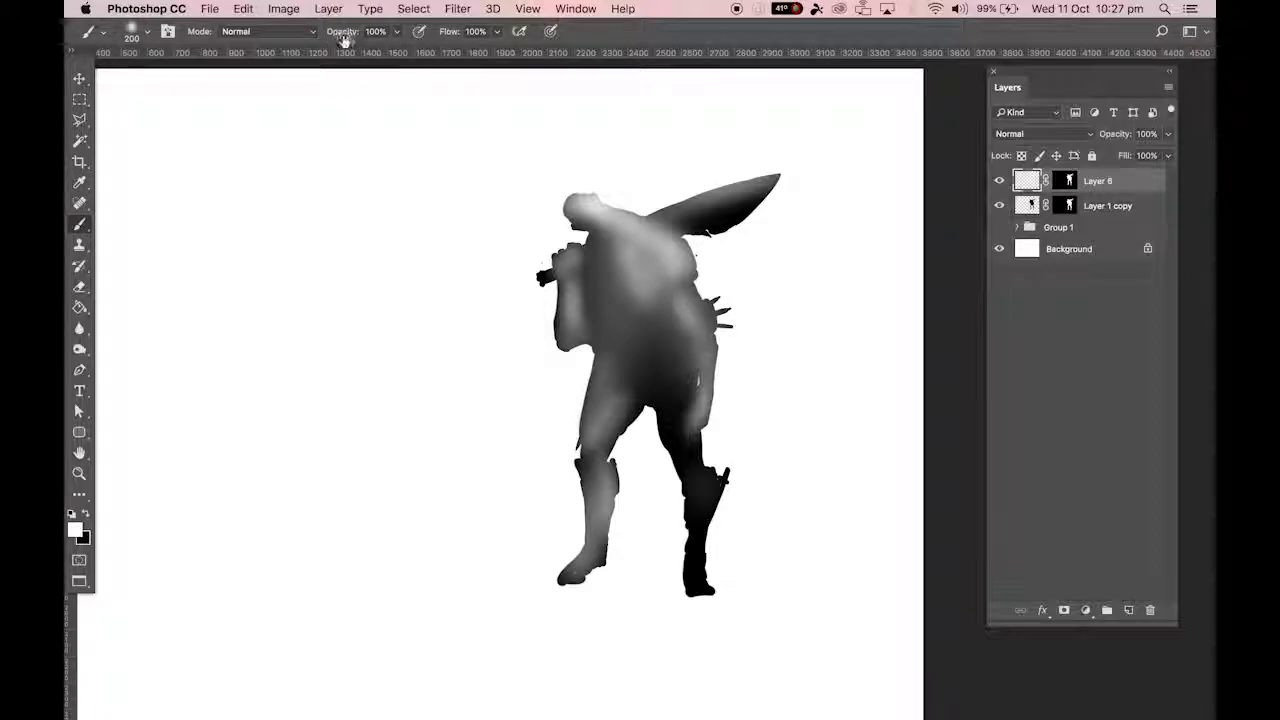
Reduce the brush opacity to 66% and lighten the leg below the hanging arm and the lower torso.
mouse_move(341, 38)
left_mouse_down()
mouse_move(310, 40)
mouse_move(338, 56)
left_mouse_up()
left_click_drag(688, 428, 704, 545)
mouse_move(691, 377)
left_mouse_down()
mouse_move(686, 514)
mouse_move(648, 340)
mouse_move(643, 386)
mouse_move(588, 428)
mouse_move(630, 390)
mouse_move(662, 320)
left_mouse_up()
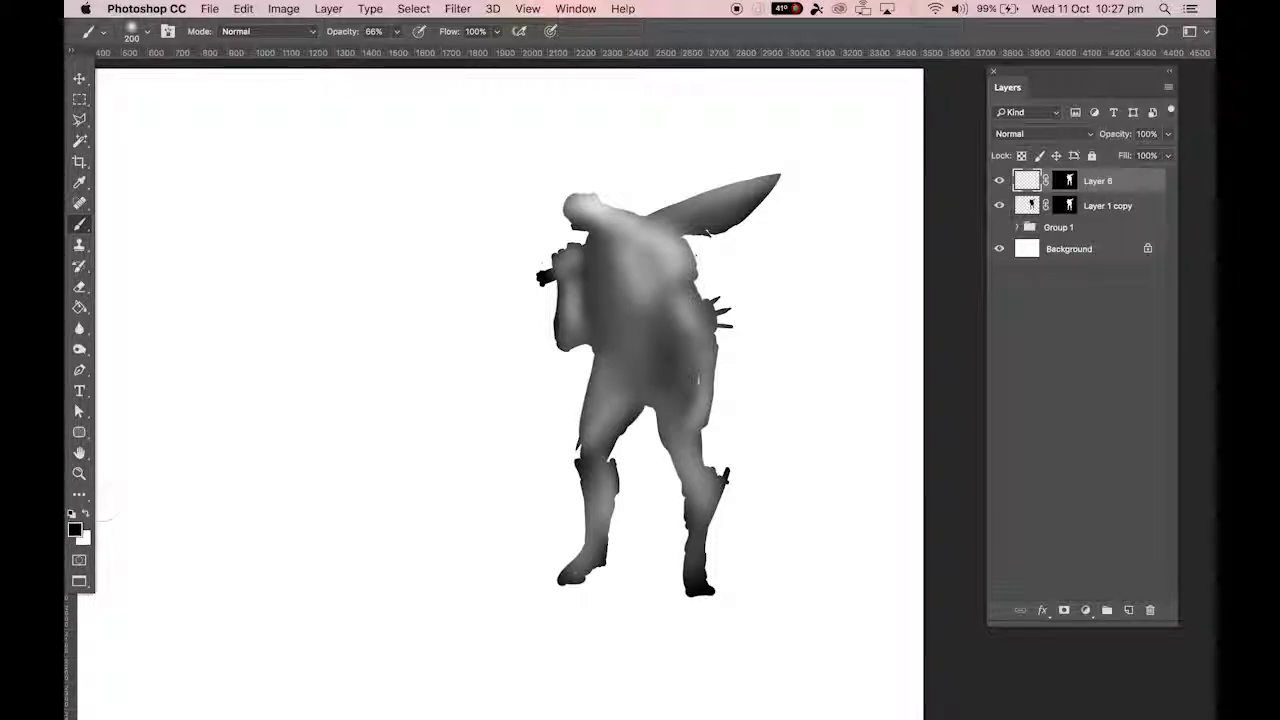
Shade the face, raised arm, front thigh and knee, waist and shoulder line with soft black strokes, using a brush of about 175 px.
left_click(84, 538)
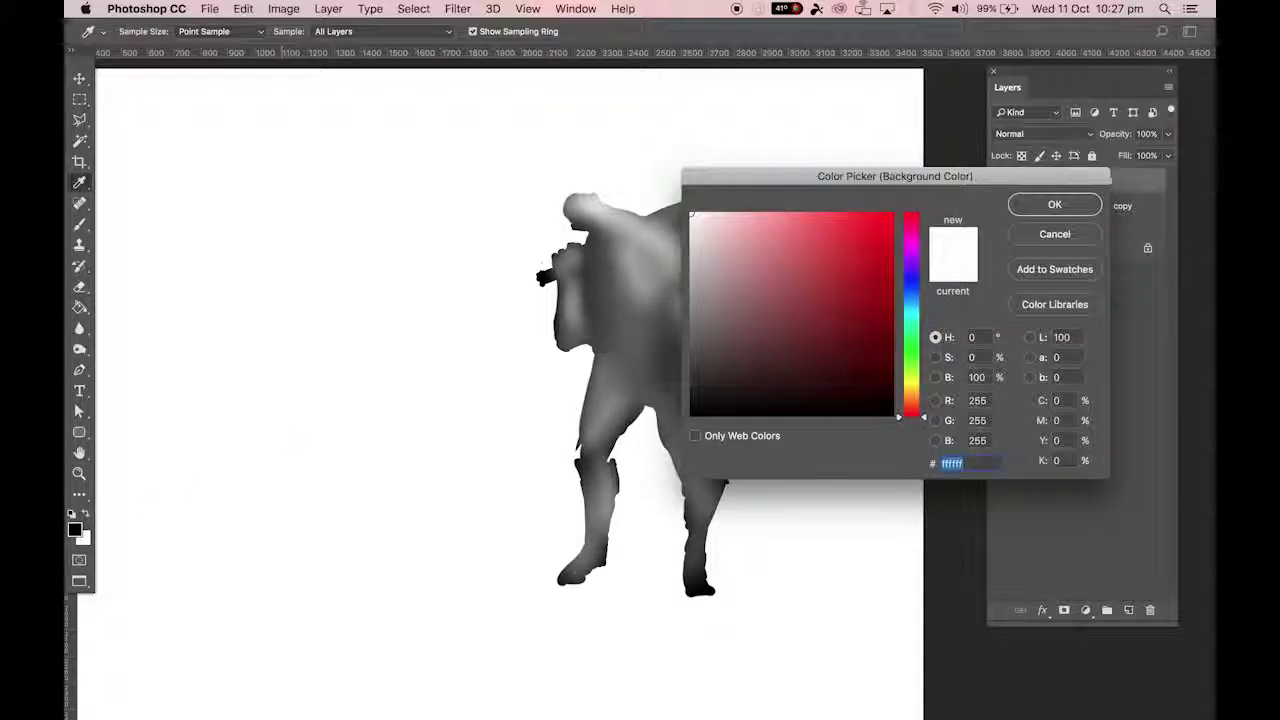
left_click(1070, 236)
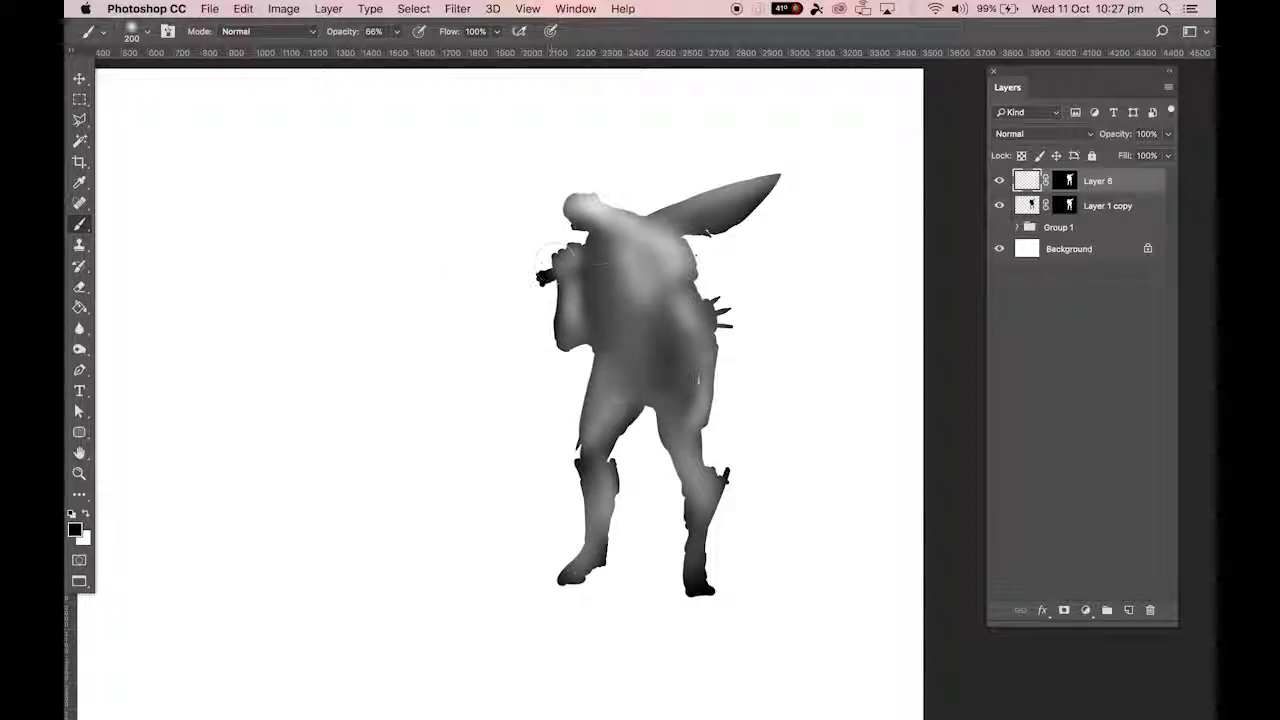
left_click_drag(572, 214, 564, 222)
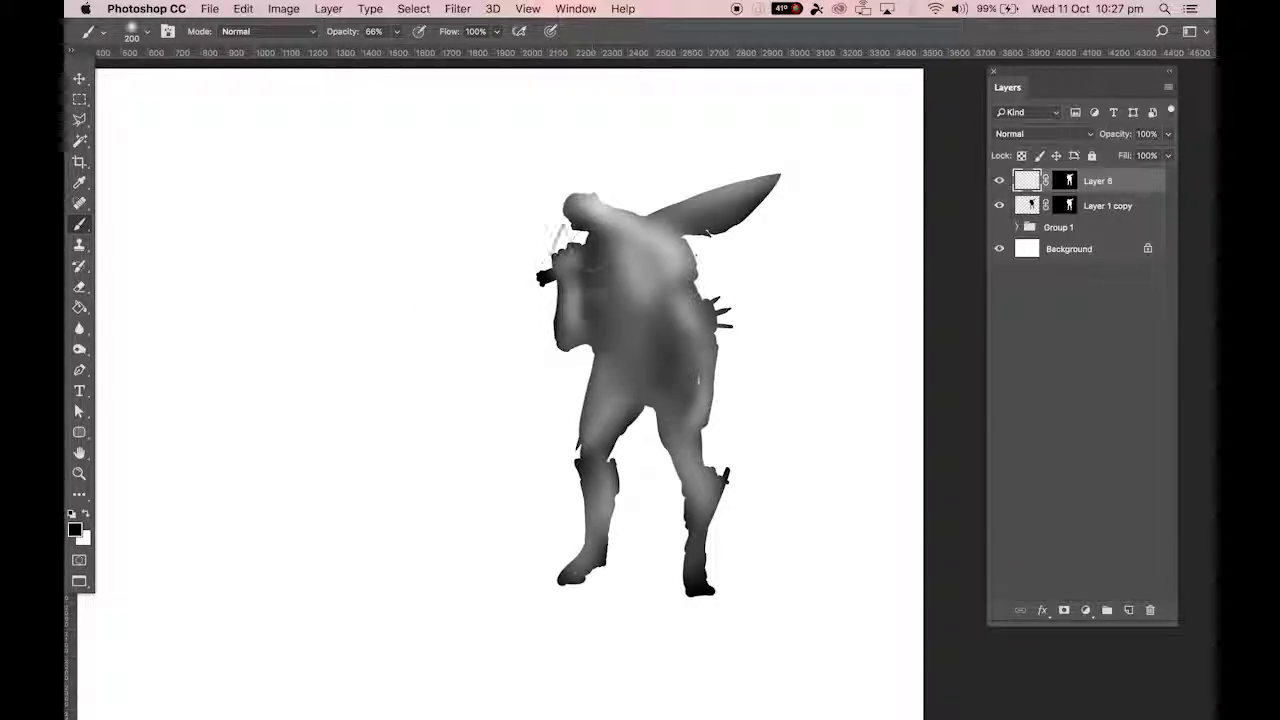
key("bracketleft")
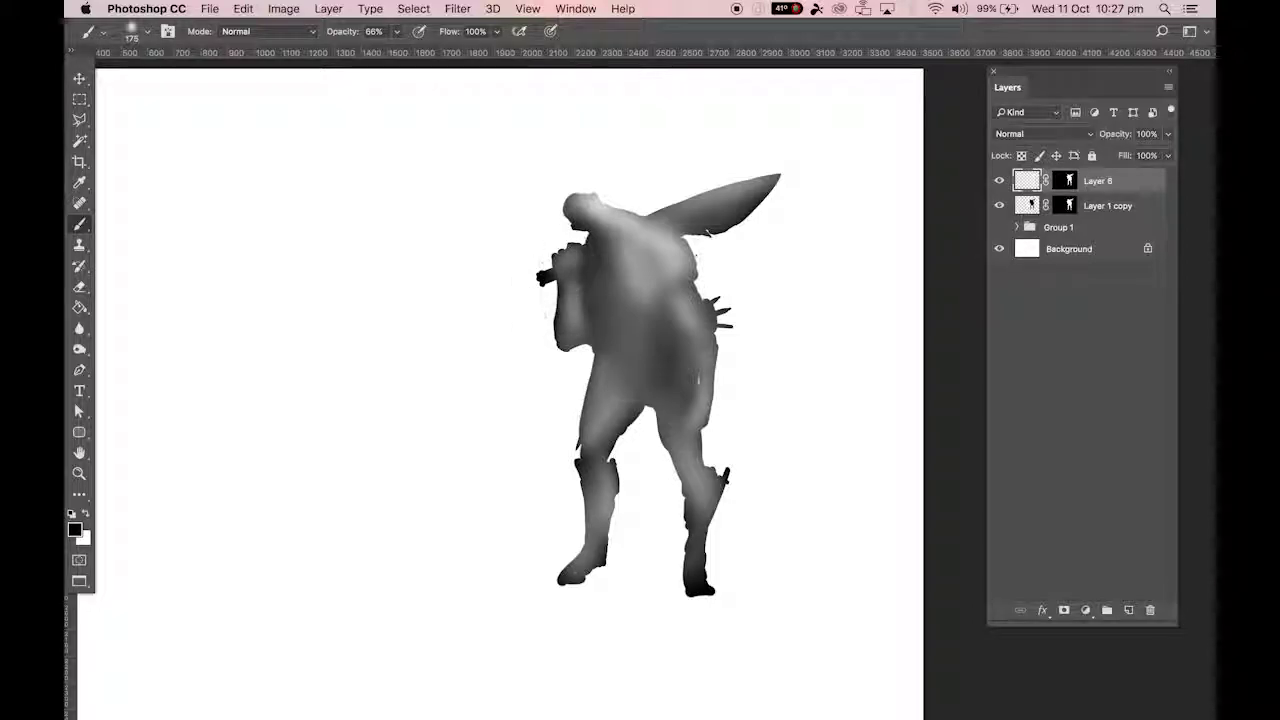
left_click_drag(592, 355, 594, 468)
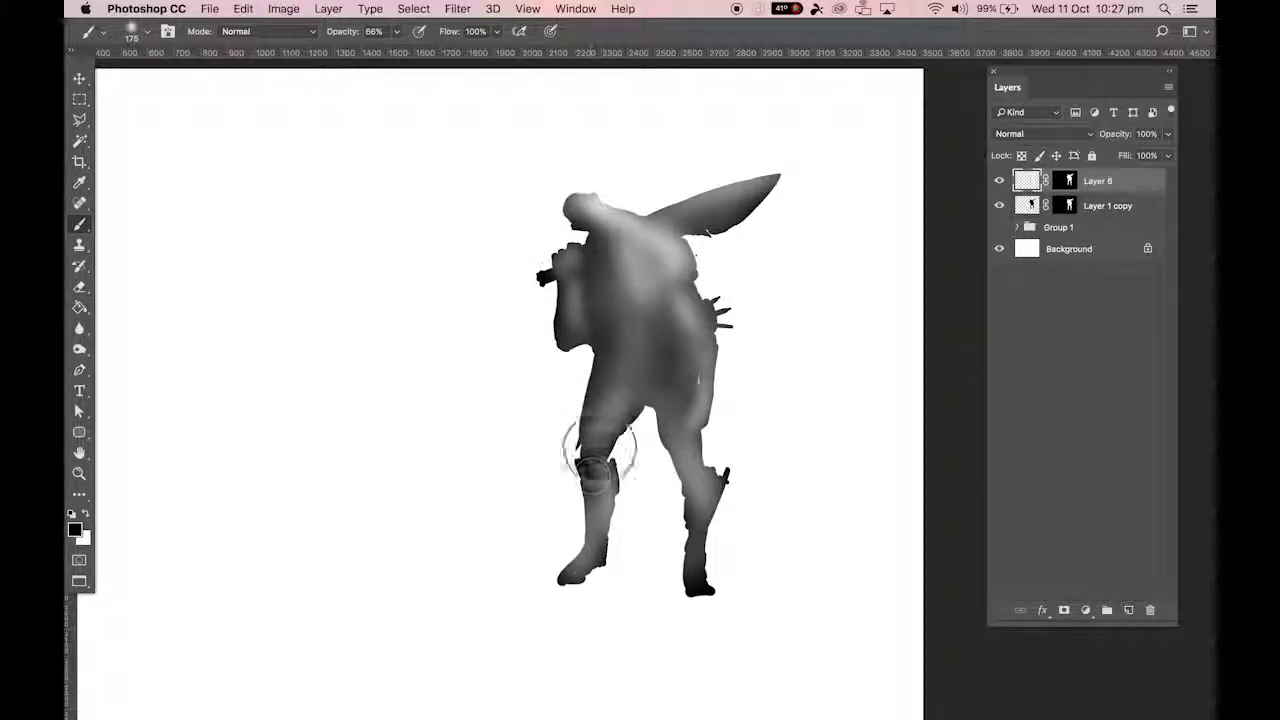
mouse_move(601, 388)
left_mouse_down()
mouse_move(609, 350)
mouse_move(613, 360)
mouse_move(622, 302)
left_mouse_up()
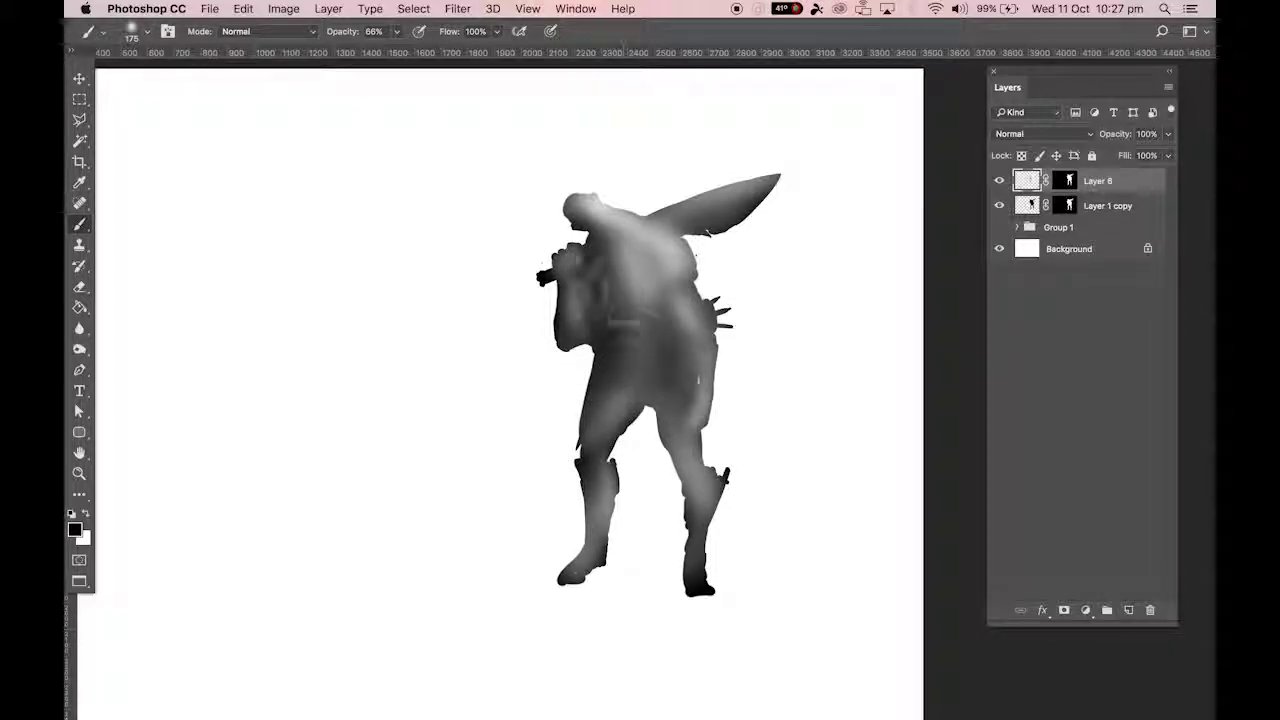
mouse_move(611, 206)
left_mouse_down()
mouse_move(646, 215)
mouse_move(624, 213)
mouse_move(601, 178)
mouse_move(621, 210)
mouse_move(678, 210)
mouse_move(665, 215)
mouse_move(678, 210)
mouse_move(715, 255)
left_mouse_up()
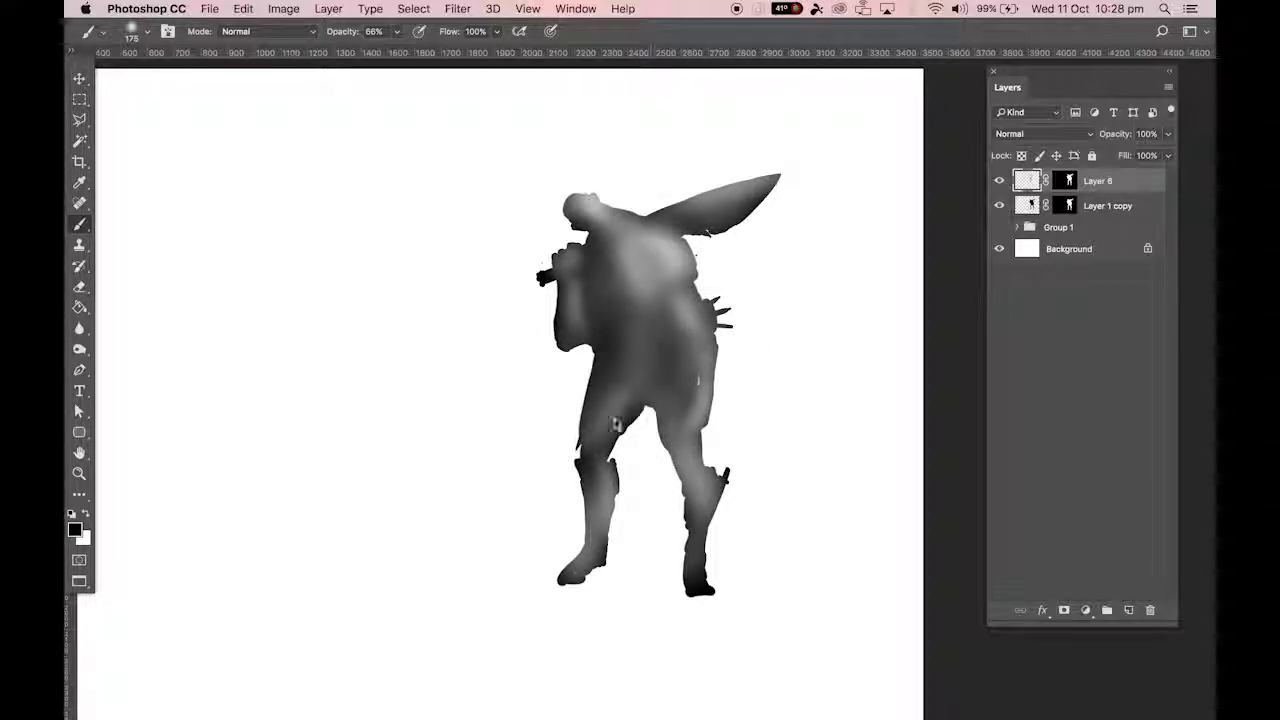
mouse_move(573, 328)
left_mouse_down()
mouse_move(585, 272)
mouse_move(578, 302)
left_mouse_up()
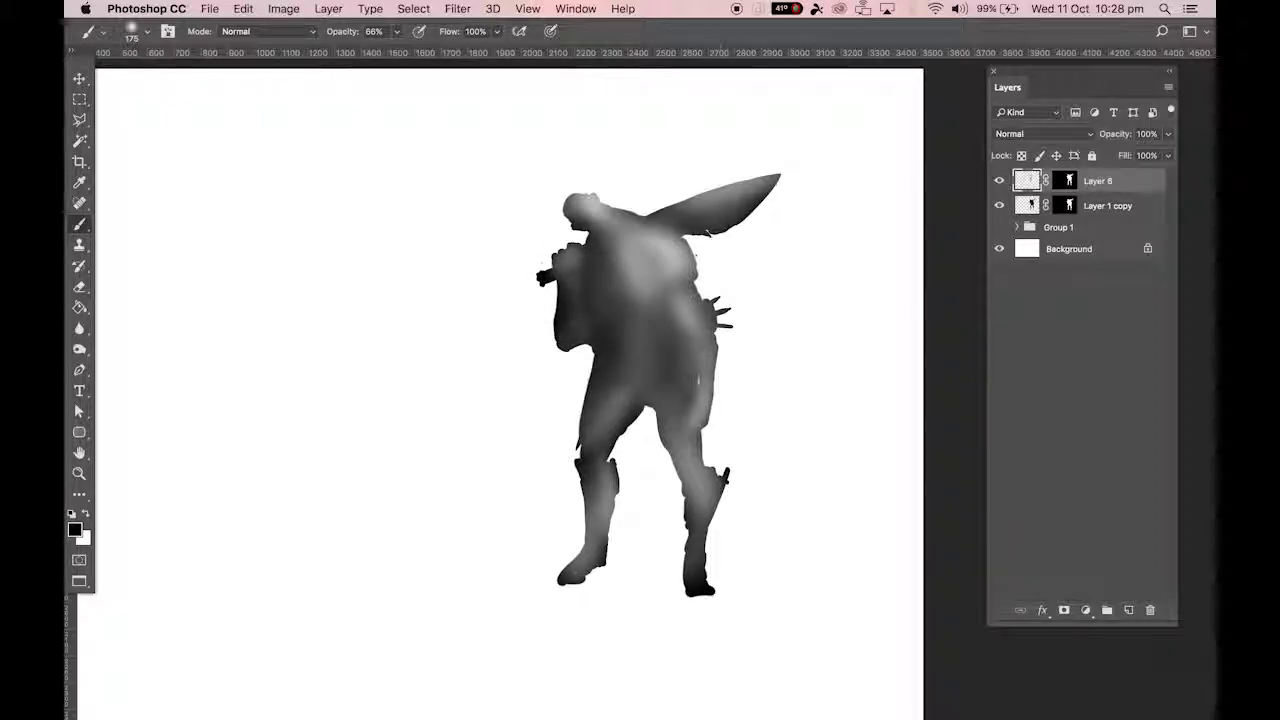
Switch back to white and build up the chest highlights with a smaller soft brush.
key("x")
key("bracketleft")
key("bracketleft")
key("bracketleft")
key("bracketleft")
mouse_move(645, 219)
left_mouse_down()
mouse_move(656, 240)
mouse_move(600, 280)
mouse_move(620, 300)
mouse_move(615, 318)
left_mouse_up()
left_click_drag(602, 265, 601, 296)
Lighten the belly, upper thigh and upper arm with a 150 px soft white brush.
key("bracketright")
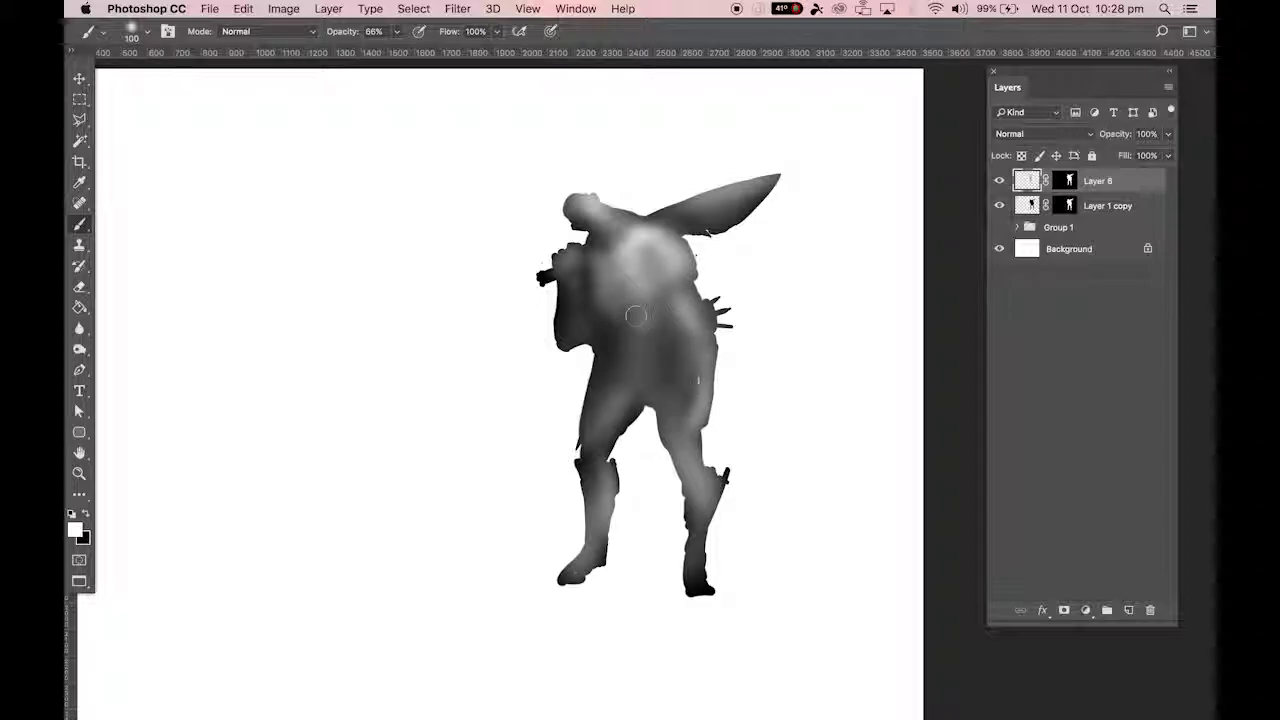
key("bracketright")
key("bracketright")
mouse_move(618, 332)
left_mouse_down()
mouse_move(612, 389)
mouse_move(670, 372)
left_mouse_up()
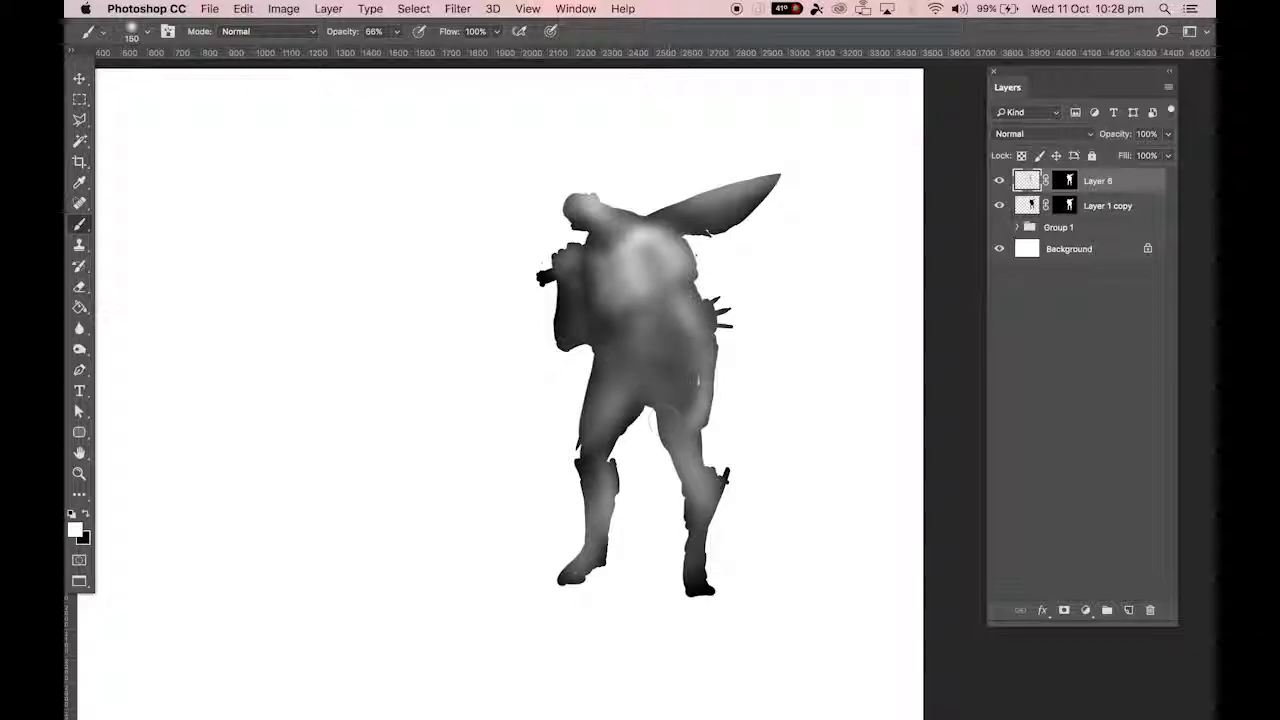
left_click_drag(671, 418, 668, 388)
mouse_move(698, 290)
left_mouse_down()
mouse_move(693, 313)
mouse_move(716, 324)
mouse_move(693, 266)
left_mouse_up()
Reduce the white brush to 40 px and refine the highlights on the chest and shoulder.
key("bracketleft")
key("bracketleft")
key("bracketleft")
key("bracketleft")
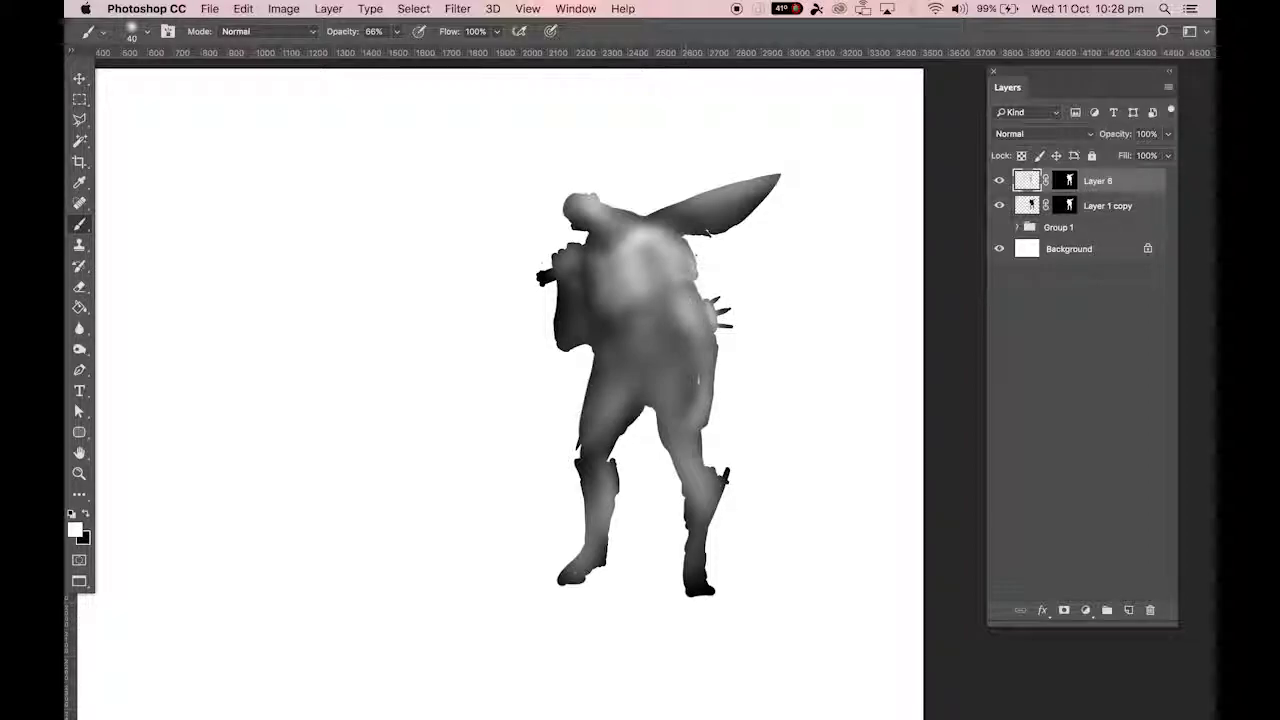
mouse_move(632, 247)
left_mouse_down()
mouse_move(688, 275)
mouse_move(680, 243)
mouse_move(628, 240)
mouse_move(663, 262)
left_mouse_up()
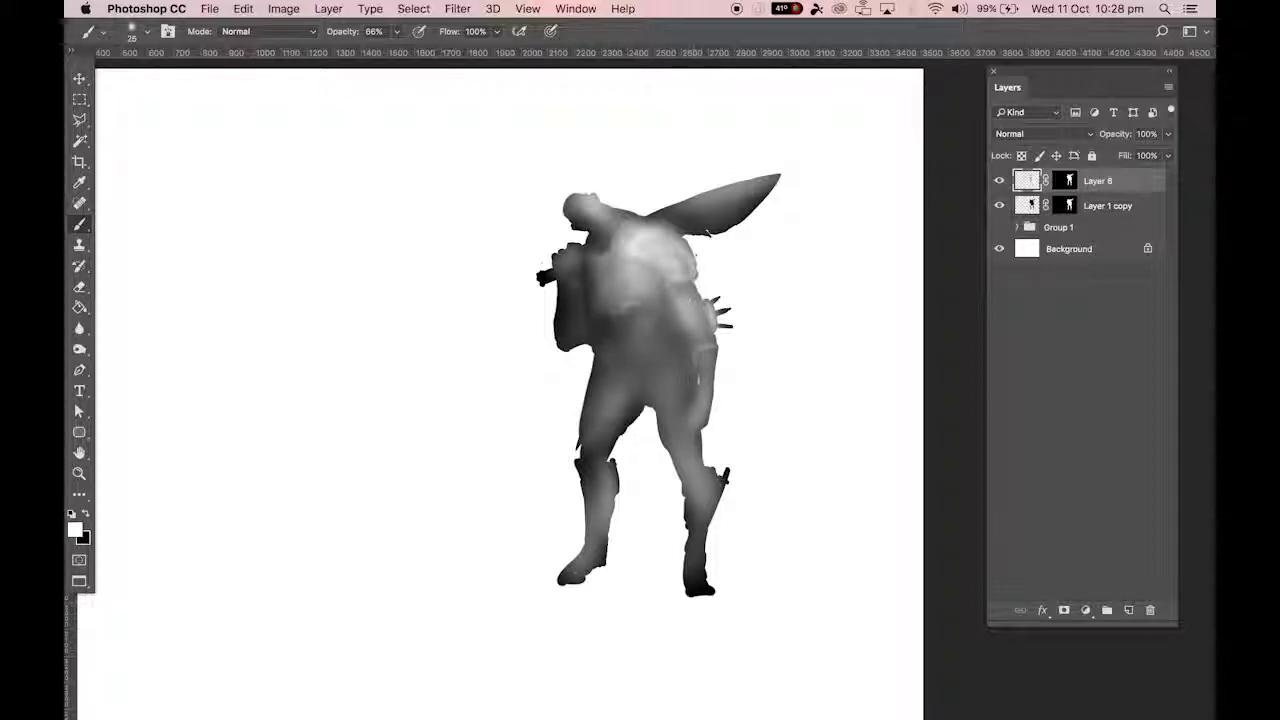
Enlarge the white brush slightly and highlight the hanging forearm and the top of the thigh beside it.
key("]")
key("]")
key("]")
mouse_move(706, 356)
left_mouse_down()
mouse_move(708, 372)
mouse_move(674, 398)
left_mouse_up()
Darken the crease between the chest and the hanging upper arm with a small soft black brush.
key("bracketleft")
key("bracketleft")
key("bracketleft")
key("bracketright")
key("bracketright")
key("bracketright")
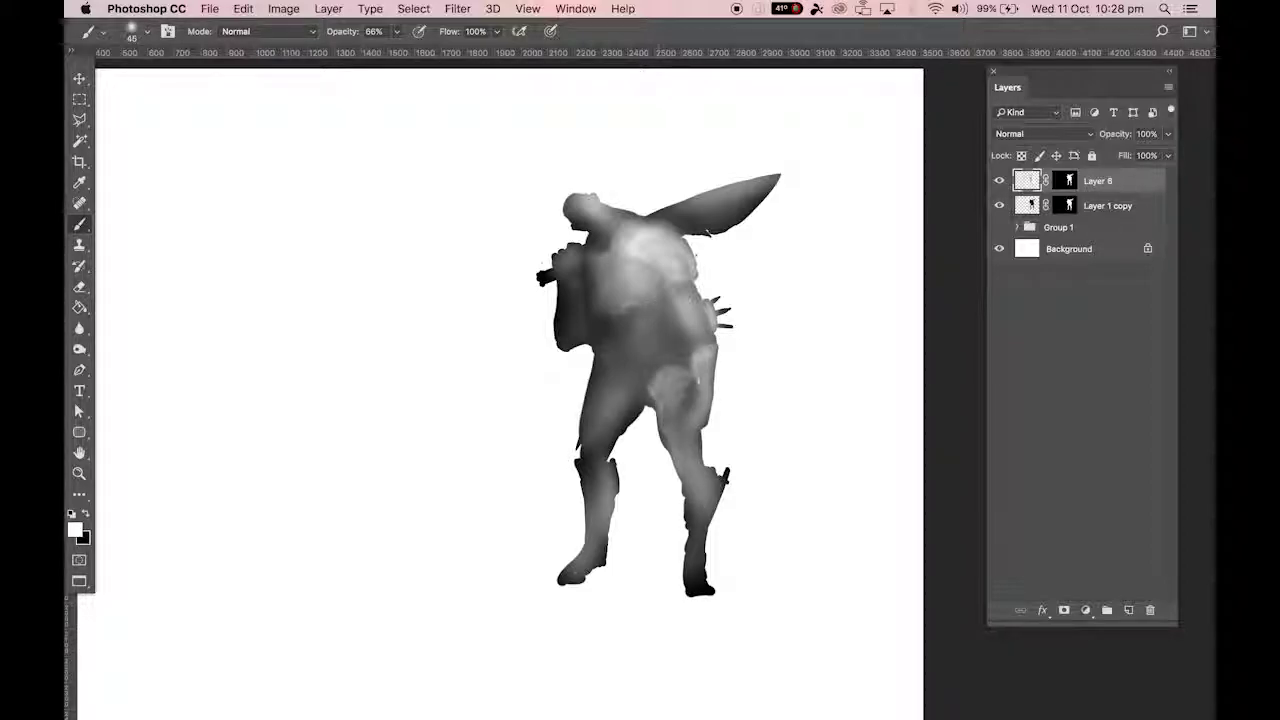
left_click_drag(651, 274, 674, 312)
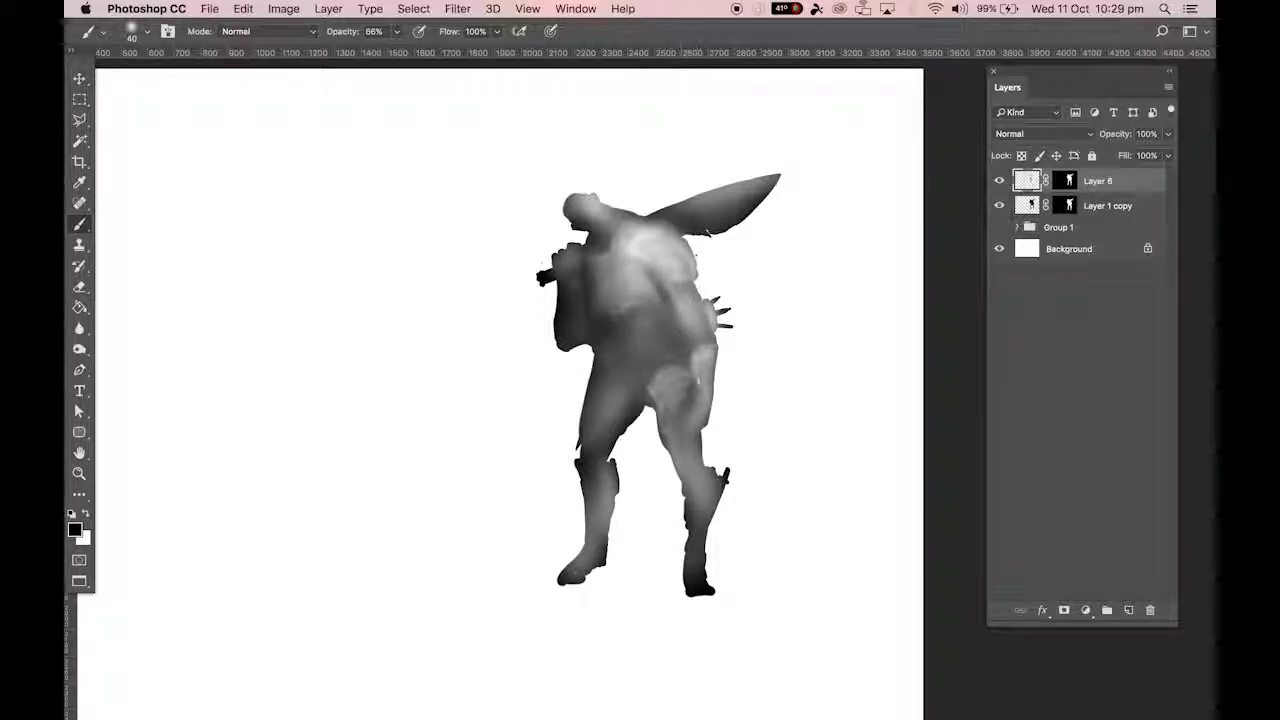
Add fine black shading to the front thigh, the face and neck, and the raised hand and forearm.
key("bracketleft")
key("bracketleft")
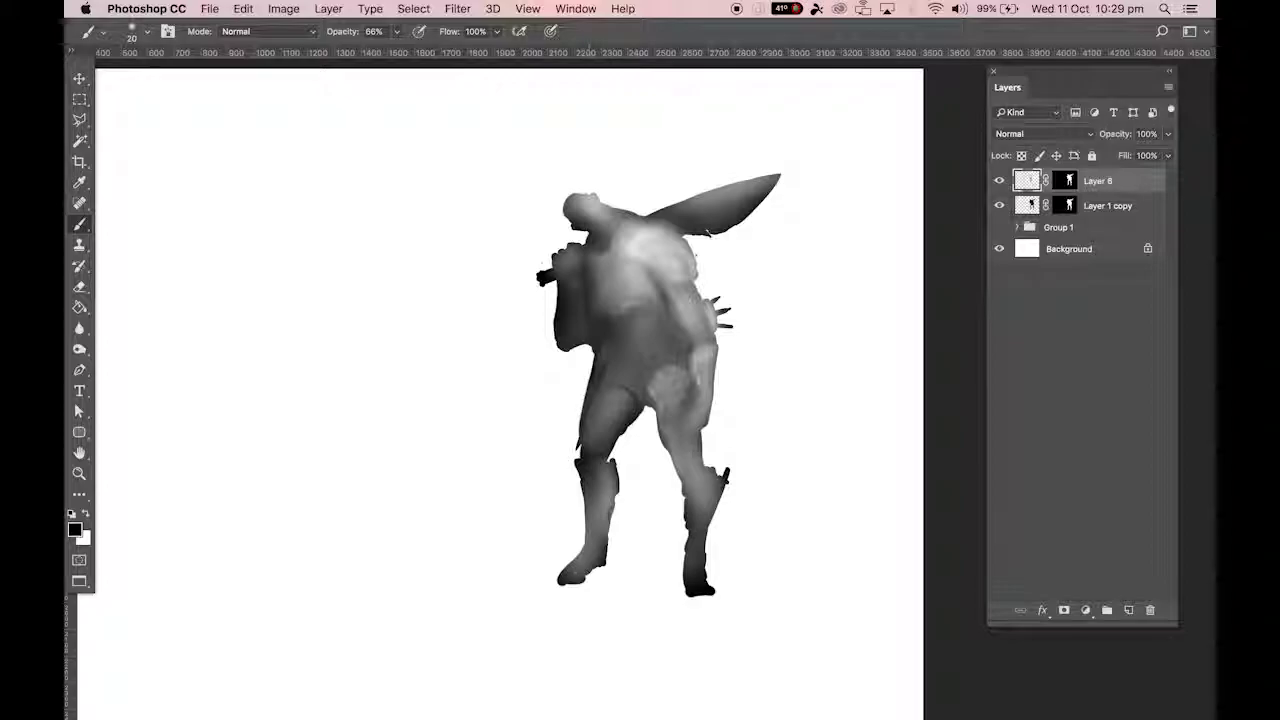
key("super+plus")
left_click_drag(540, 440, 521, 461)
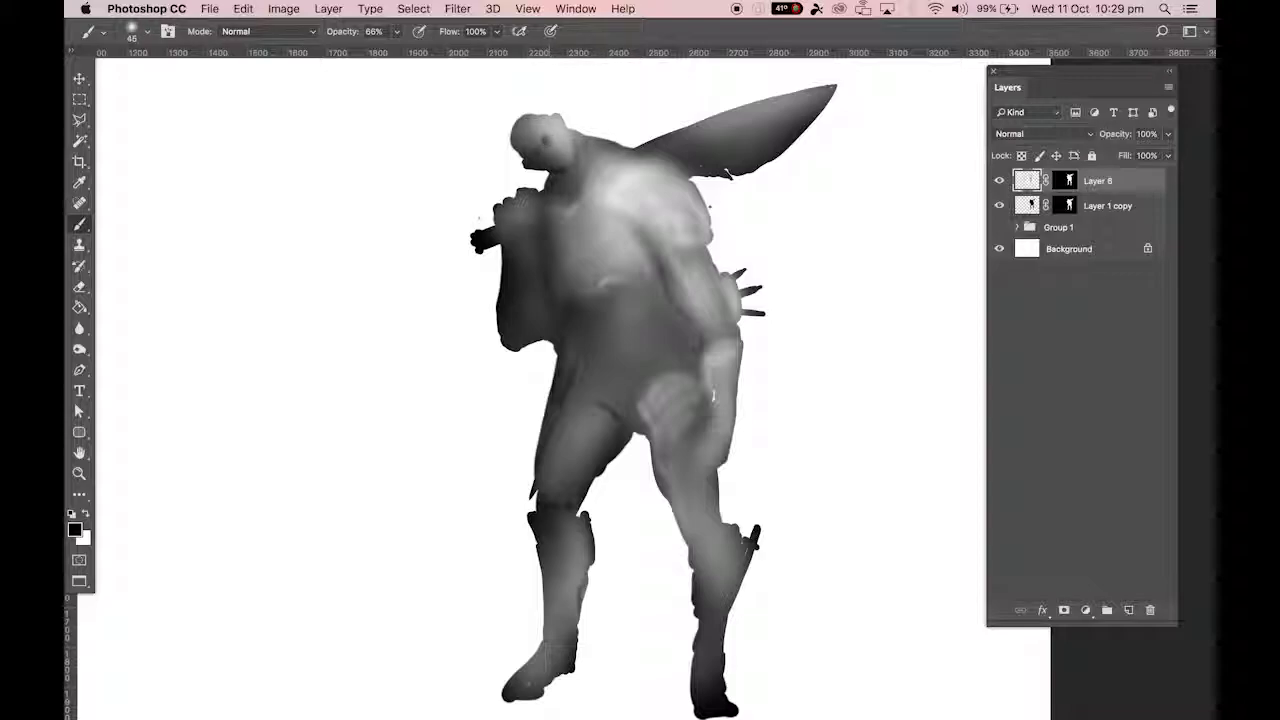
mouse_move(547, 141)
left_mouse_down()
mouse_move(536, 158)
mouse_move(548, 160)
mouse_move(552, 136)
mouse_move(554, 186)
mouse_move(574, 176)
left_mouse_up()
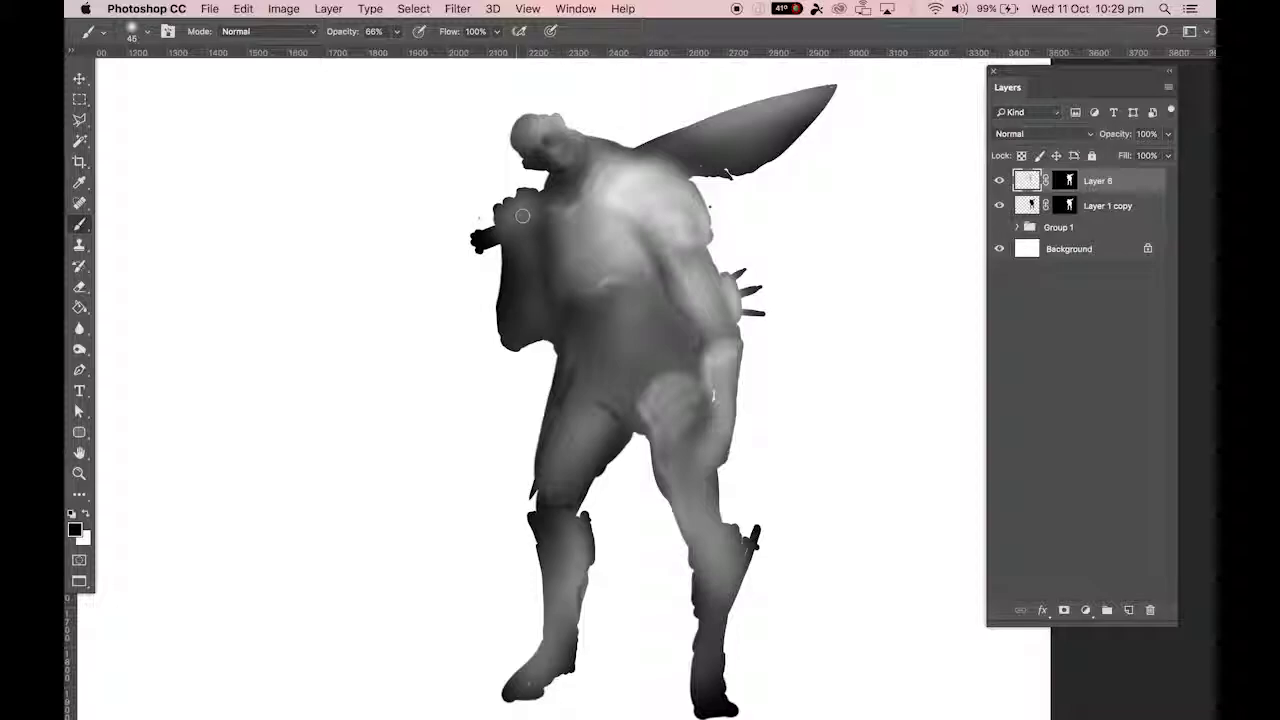
left_click_drag(511, 237, 541, 192)
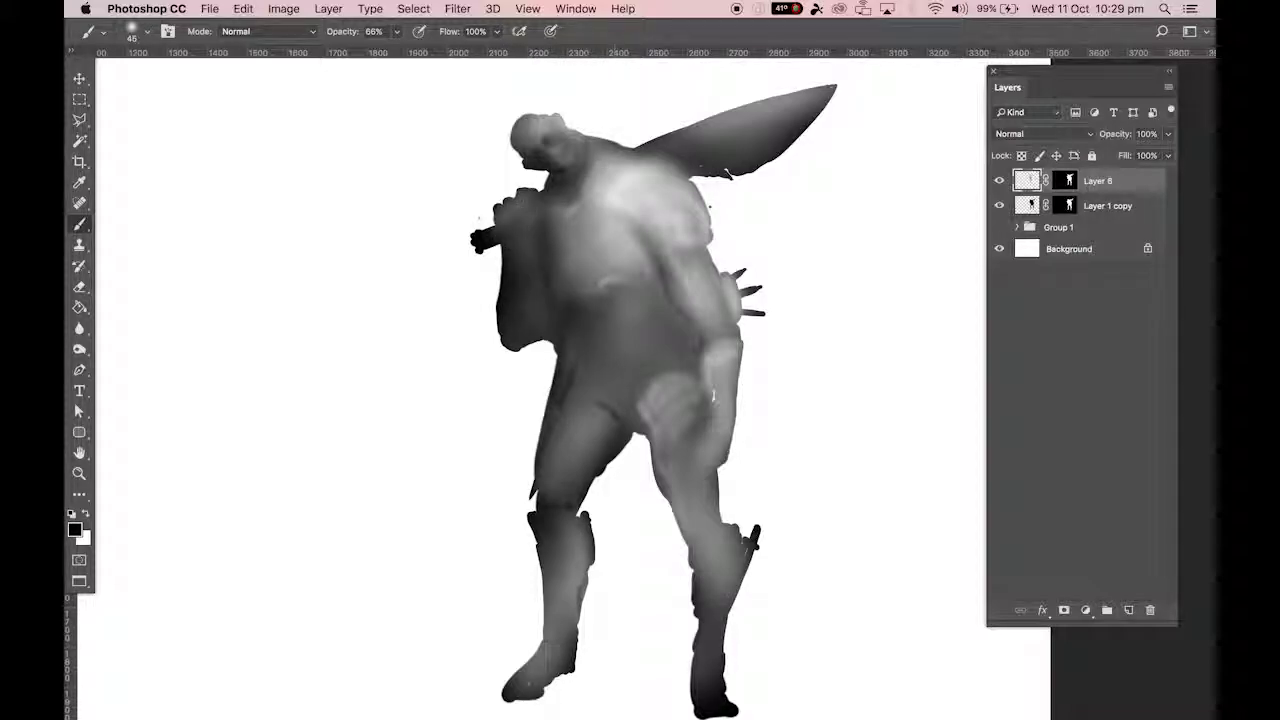
Sample a light grey from the chest and blend it over the thigh below the hand and the neck.
left_click(616, 248, "alt")
left_click_drag(684, 412, 678, 457)
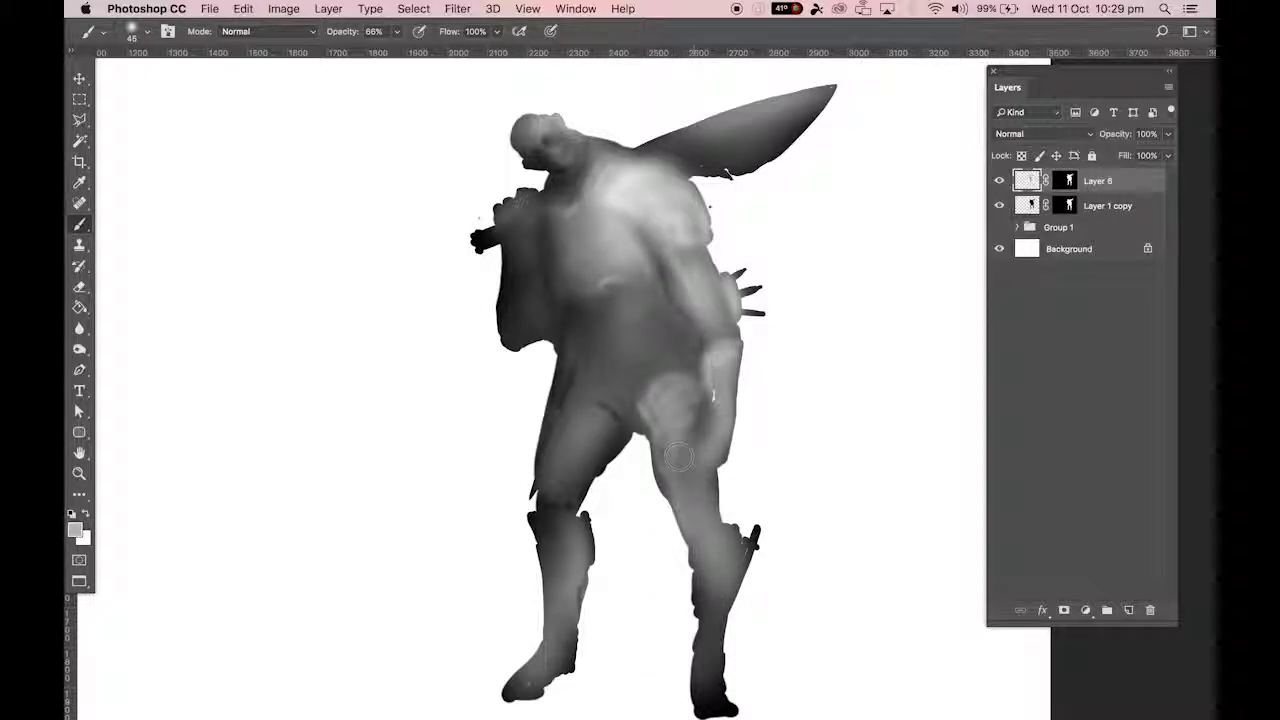
left_click_drag(571, 198, 583, 172)
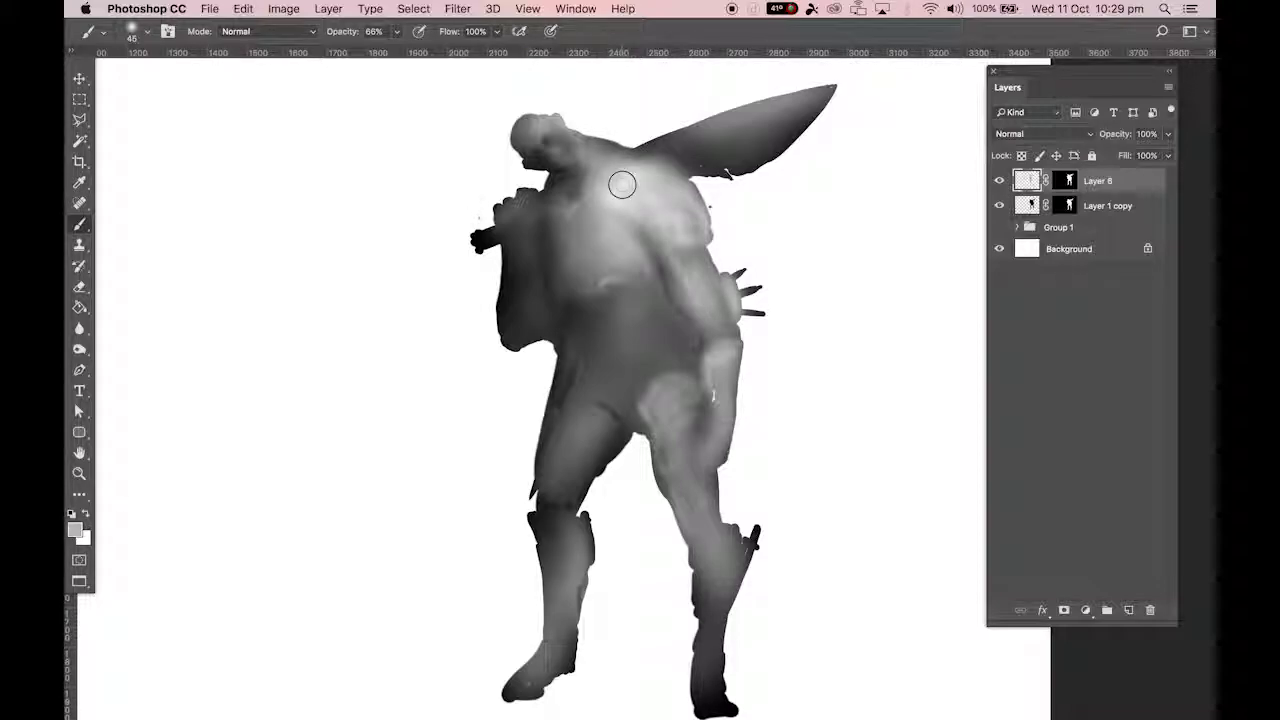
Sample a dark grey from the base of the blade and shade the lower edge and centre line of the chest.
left_click(657, 137, "alt")
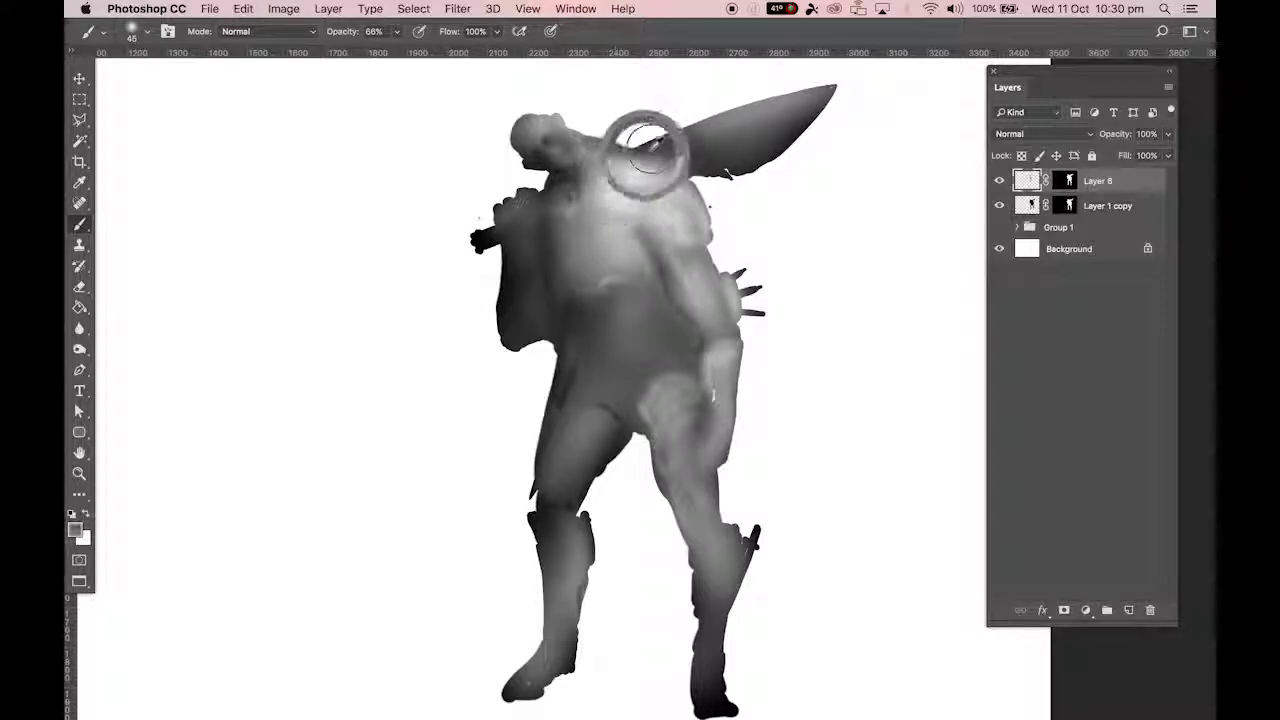
left_click(661, 143, "alt")
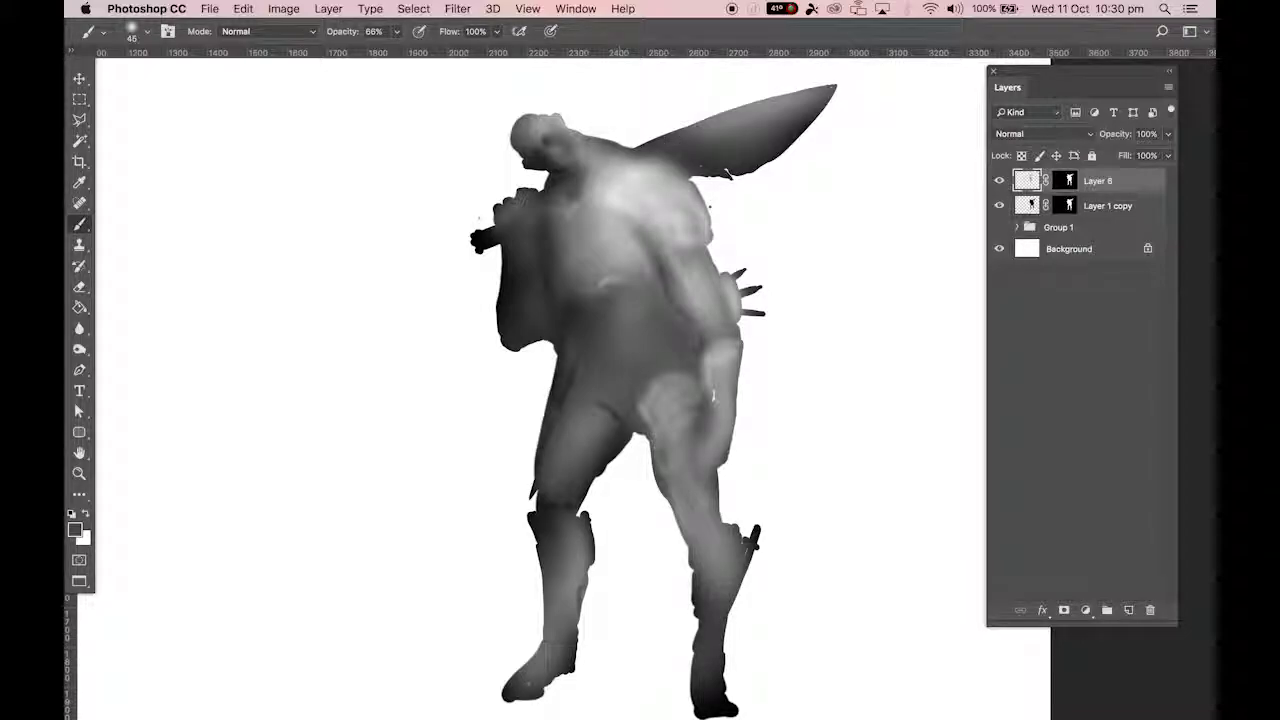
left_click_drag(650, 265, 592, 303)
left_click_drag(638, 205, 611, 242)
mouse_move(630, 188)
left_mouse_down()
mouse_move(620, 202)
mouse_move(652, 147)
mouse_move(612, 190)
mouse_move(642, 148)
mouse_move(613, 171)
left_mouse_up()
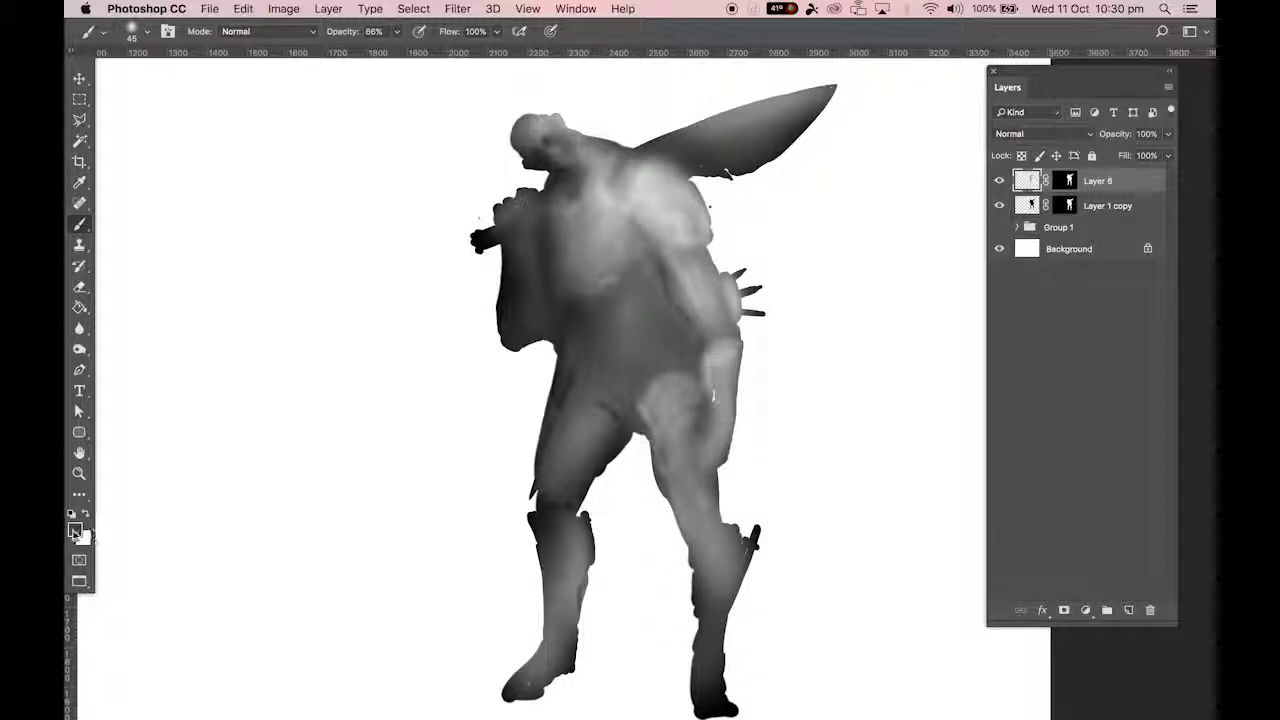
Shade the belly and the side of the torso toward the raised arm with a soft black brush.
left_click(78, 532)
left_click(712, 405)
left_click(1060, 203)
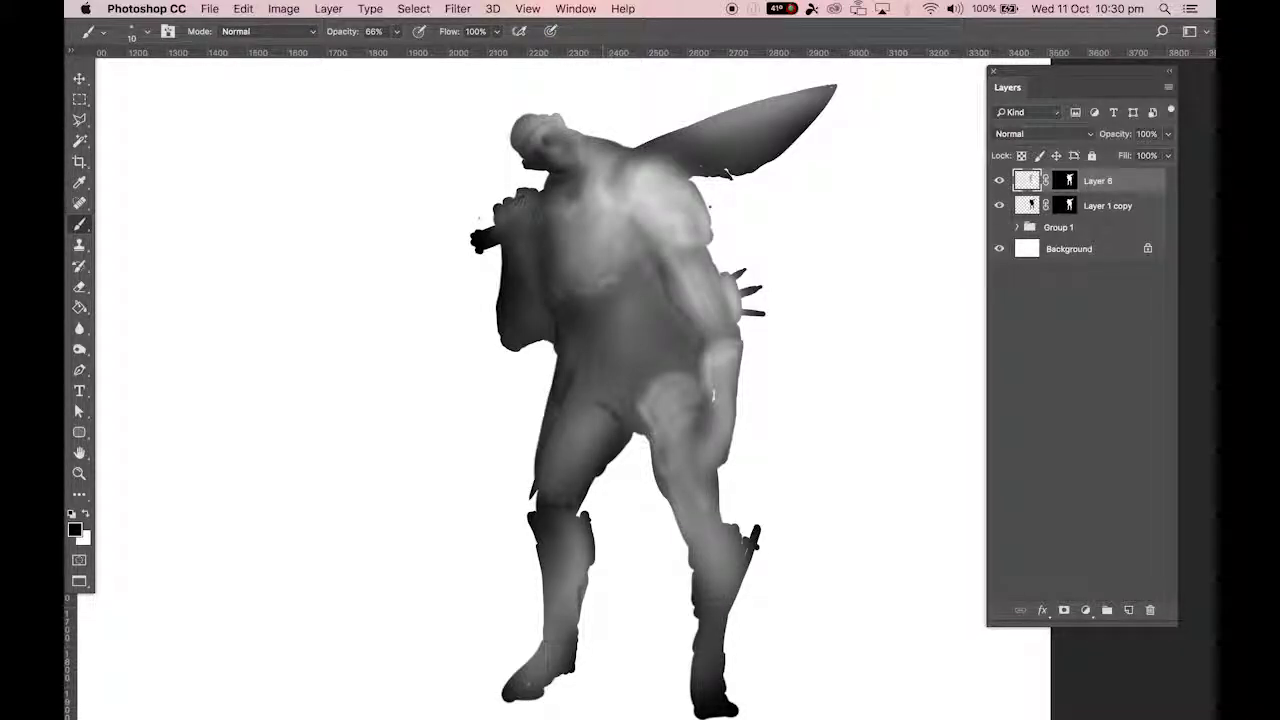
mouse_move(566, 378)
left_mouse_down()
mouse_move(567, 326)
mouse_move(540, 418)
mouse_move(575, 441)
mouse_move(560, 512)
mouse_move(570, 330)
mouse_move(580, 385)
mouse_move(650, 280)
left_mouse_up()
key("bracketright")
key("bracketright")
key("bracketright")
key("bracketright")
key("bracketright")
key("bracketleft")
key("bracketleft")
key("bracketleft")
mouse_move(570, 260)
left_mouse_down()
mouse_move(571, 318)
mouse_move(535, 258)
mouse_move(545, 300)
left_mouse_up()
left_click_drag(531, 234, 517, 250)
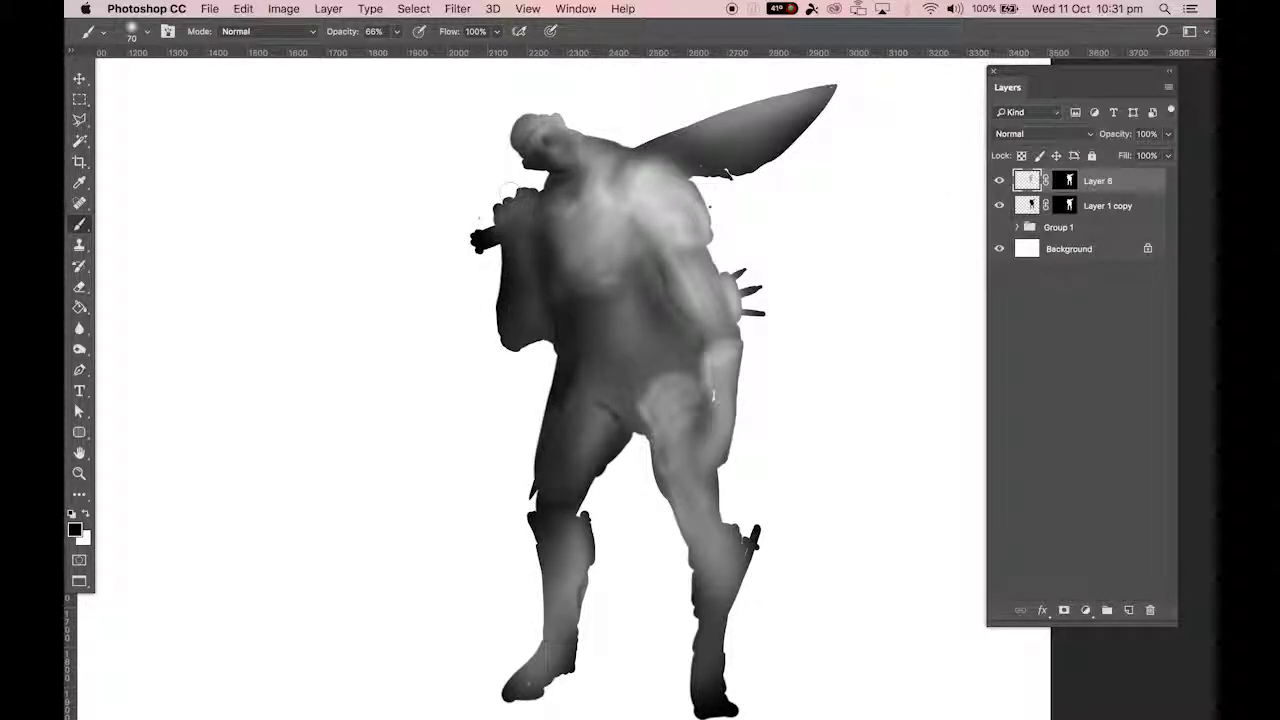
Darken the raised hand and the shoulder edge beneath the blade with small soft black strokes.
mouse_move(495, 215)
left_mouse_down()
mouse_move(530, 222)
mouse_move(528, 208)
left_mouse_up()
key("bracketleft")
left_click_drag(670, 160, 690, 175)
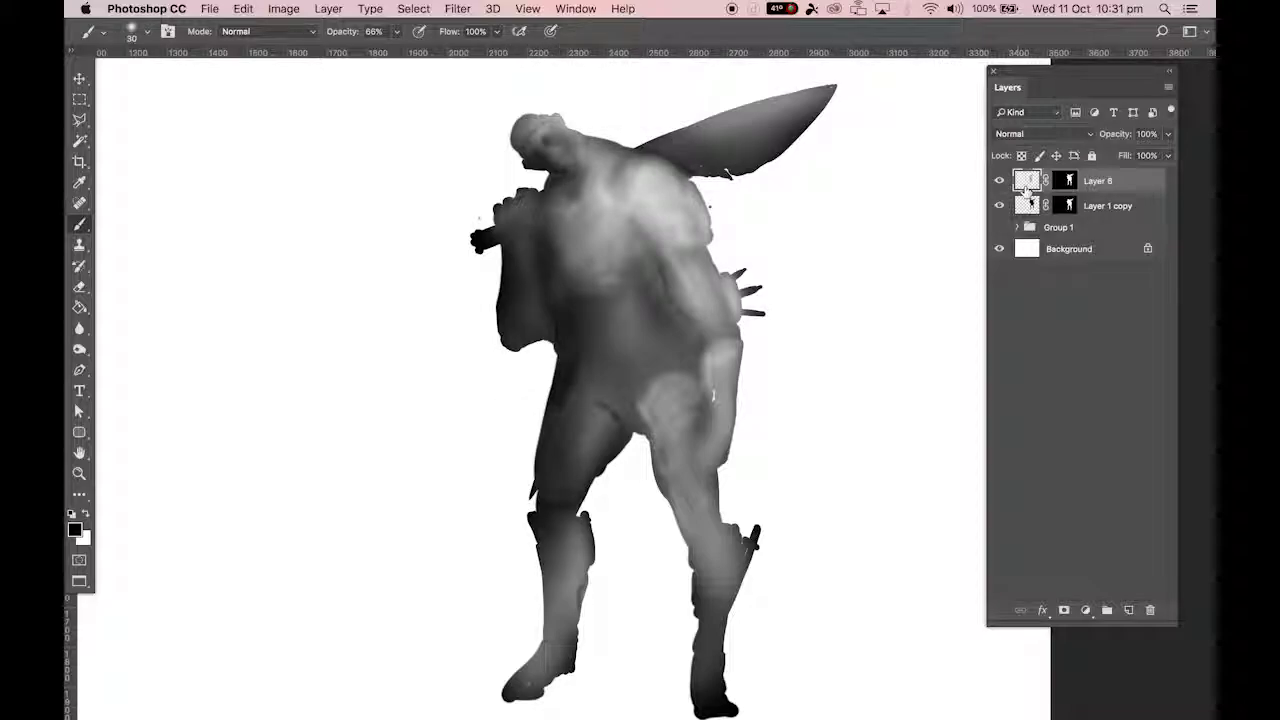
Toggle the visibility of Layer 6 repeatedly to compare the shaded figure with the plain silhouette.
left_click(999, 182)
left_click(999, 182)
left_click(999, 182)
left_click(999, 182)
left_click(999, 182)
left_click(999, 182)
left_click(1000, 183)
left_click(1000, 183)
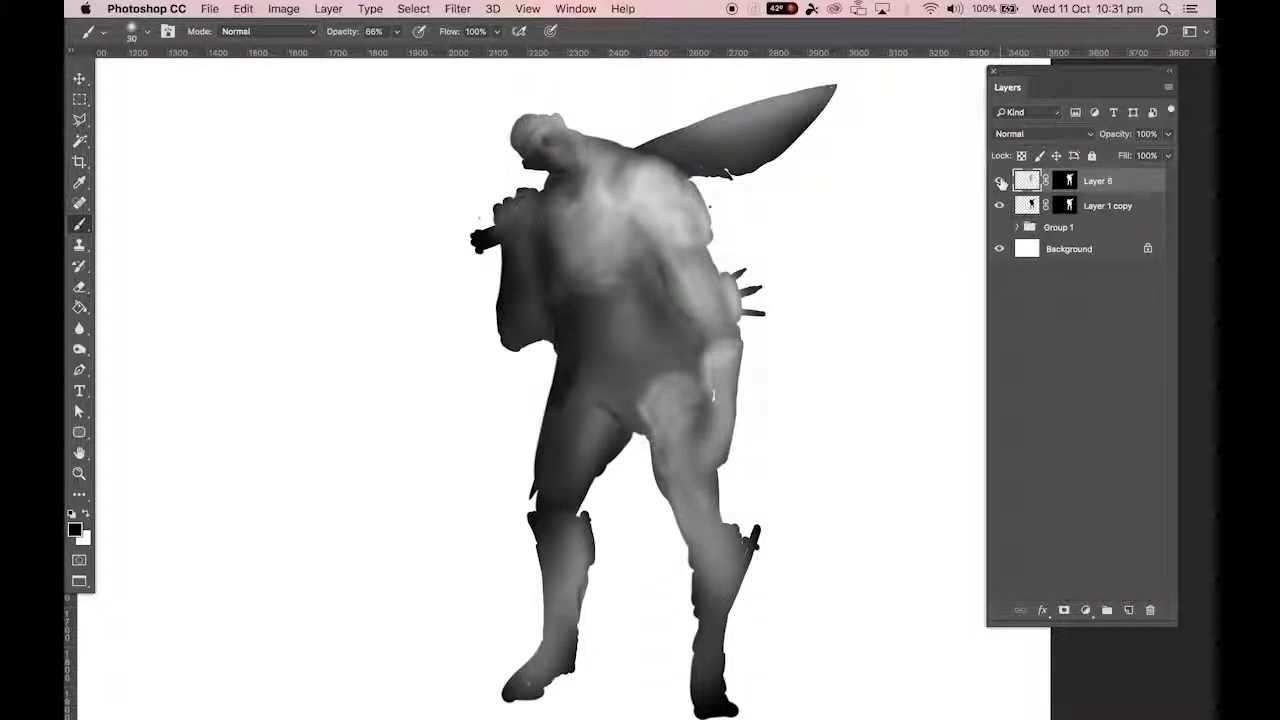
left_click(999, 181)
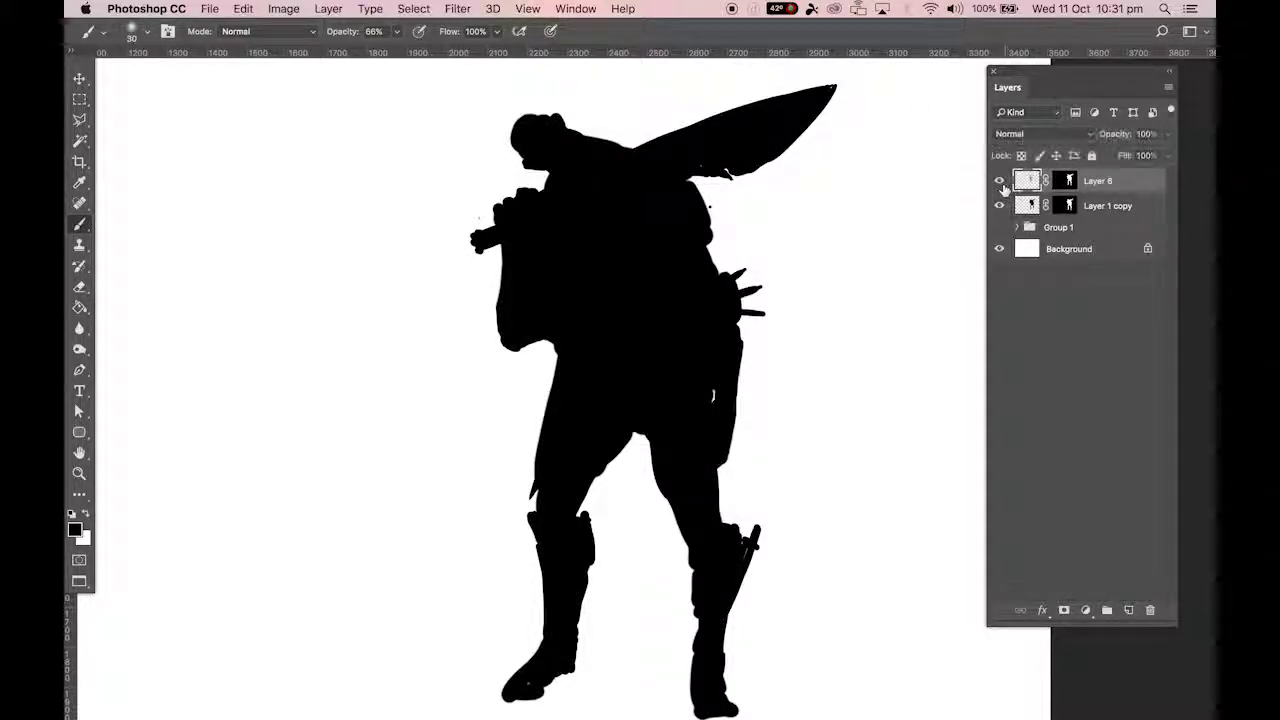
left_click(999, 181)
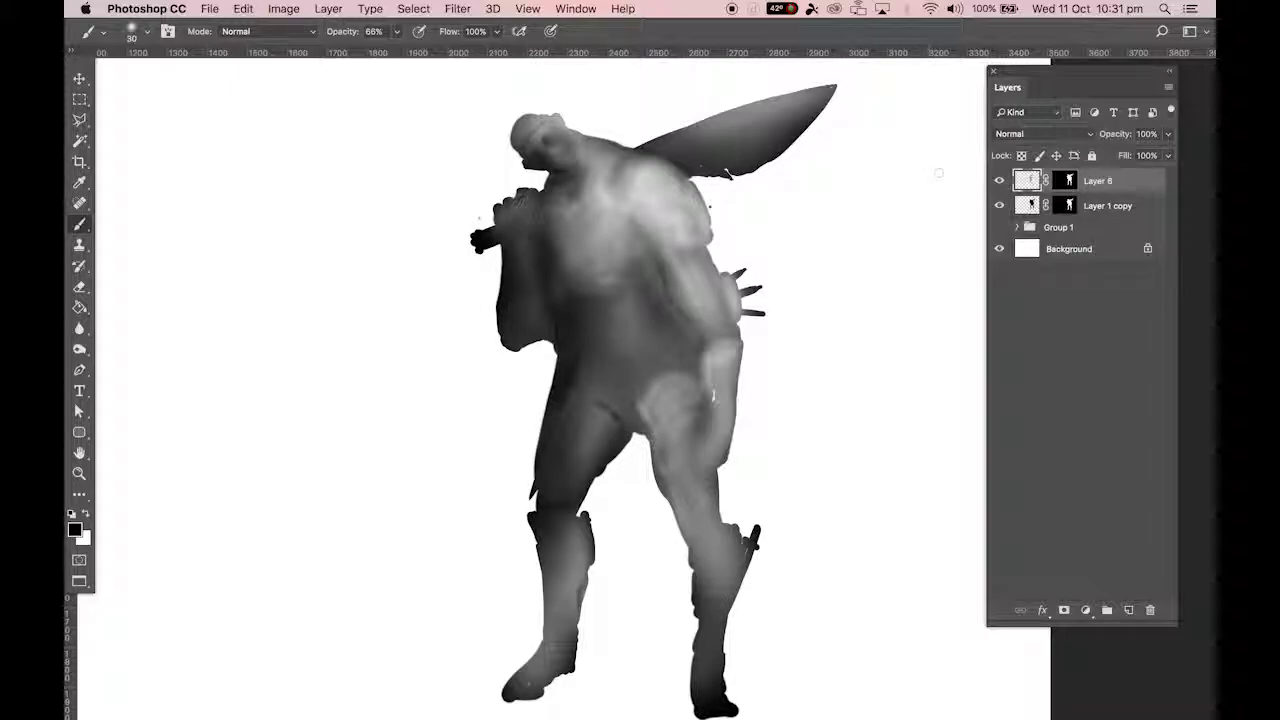
Hide Layer 6 and apply the layer mask of Layer 1 copy, keeping black as the foreground colour.
left_click(999, 181)
left_click(1064, 206)
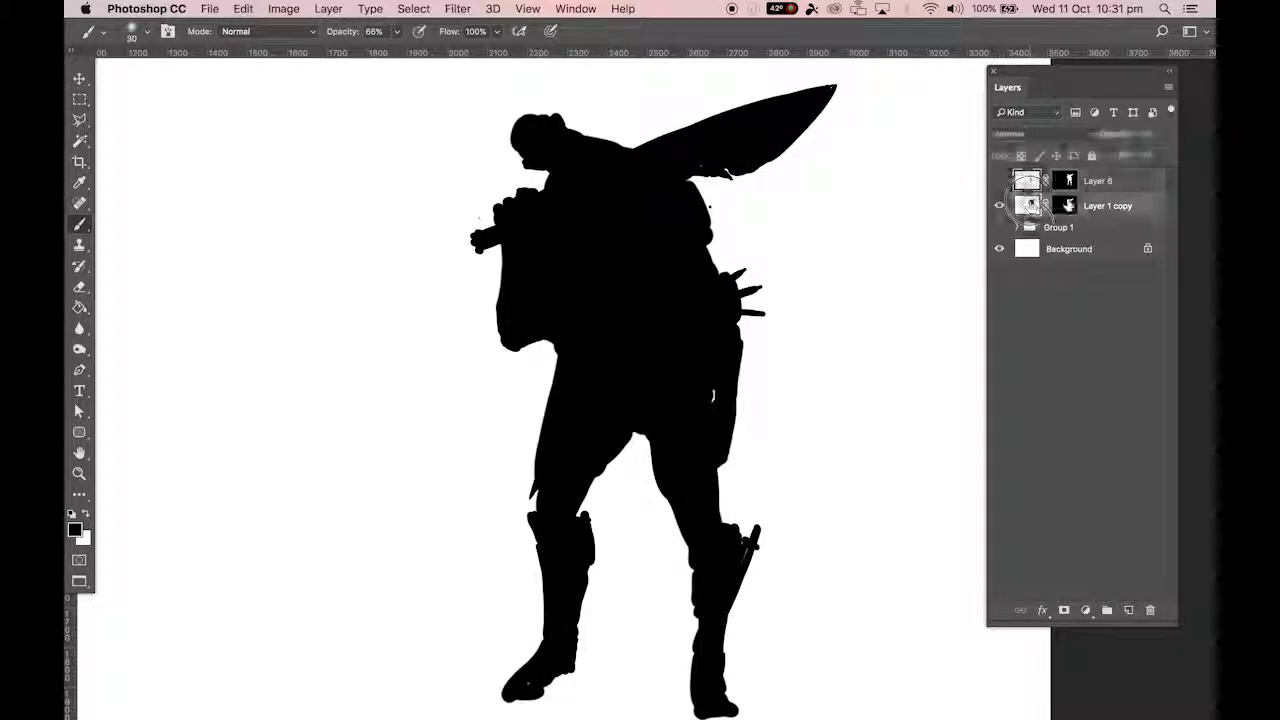
left_click_drag(1068, 210, 1052, 183)
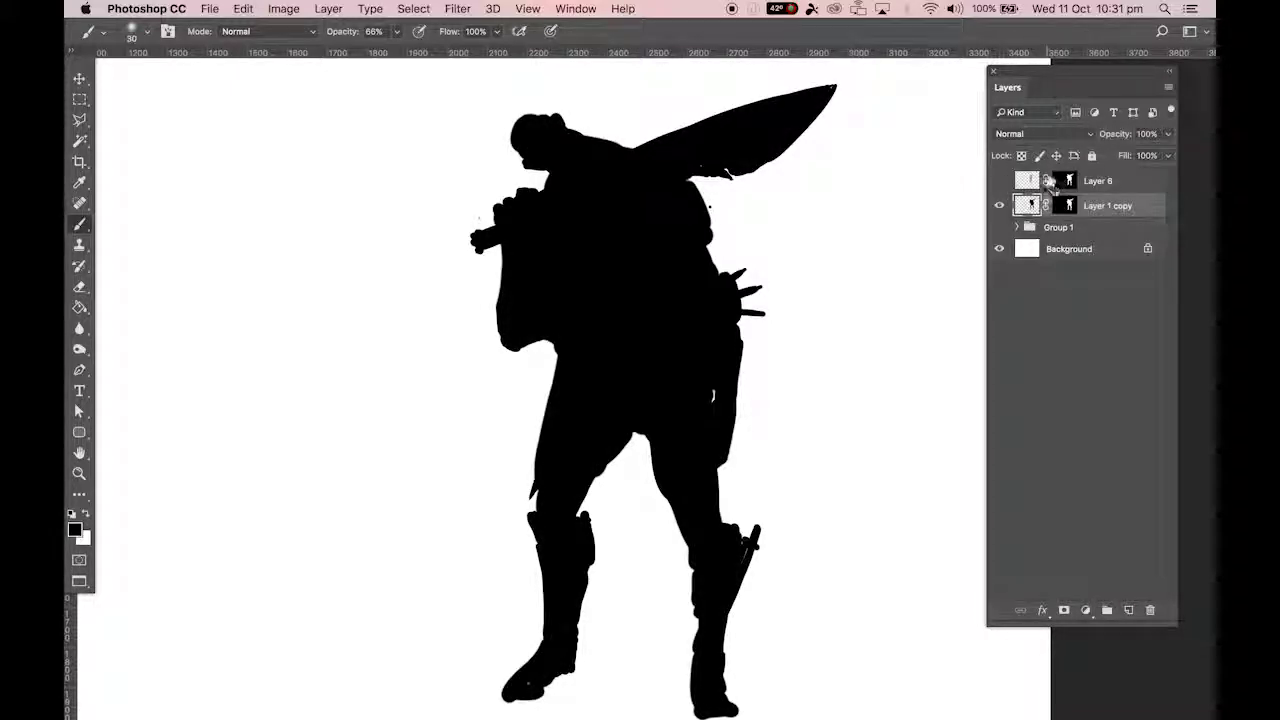
left_click(1065, 207)
key("x")
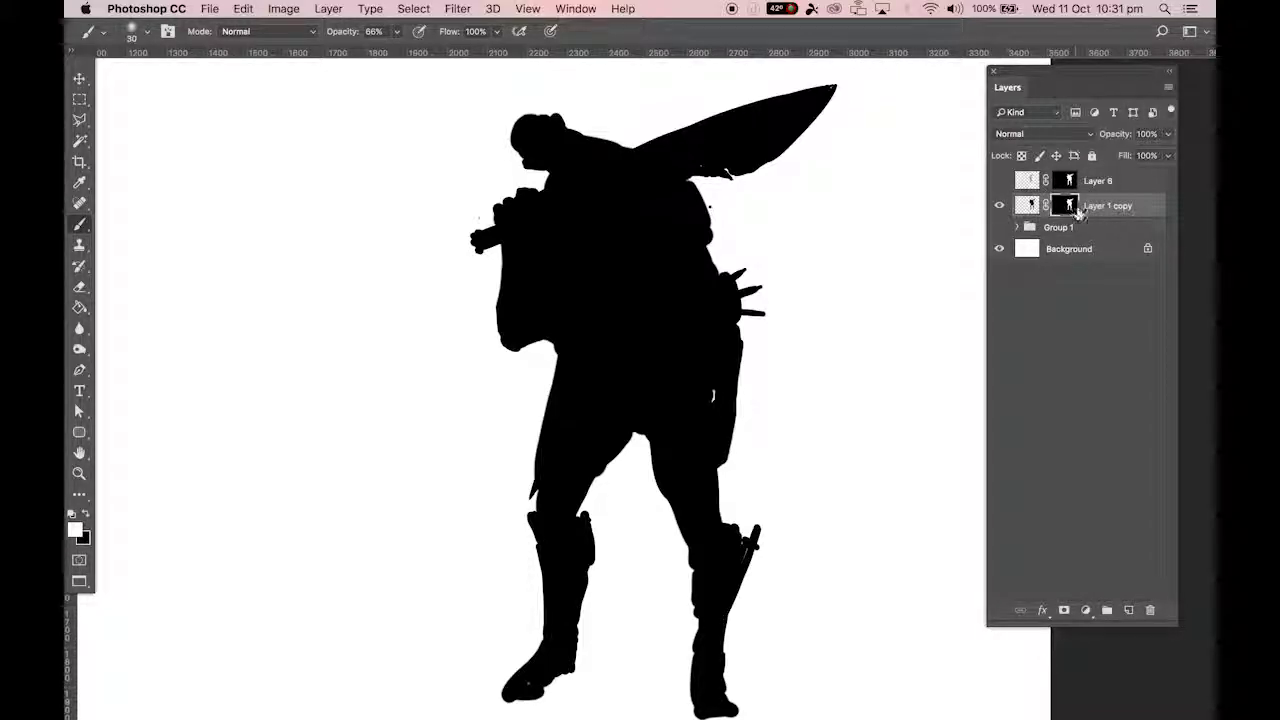
right_click(1063, 211)
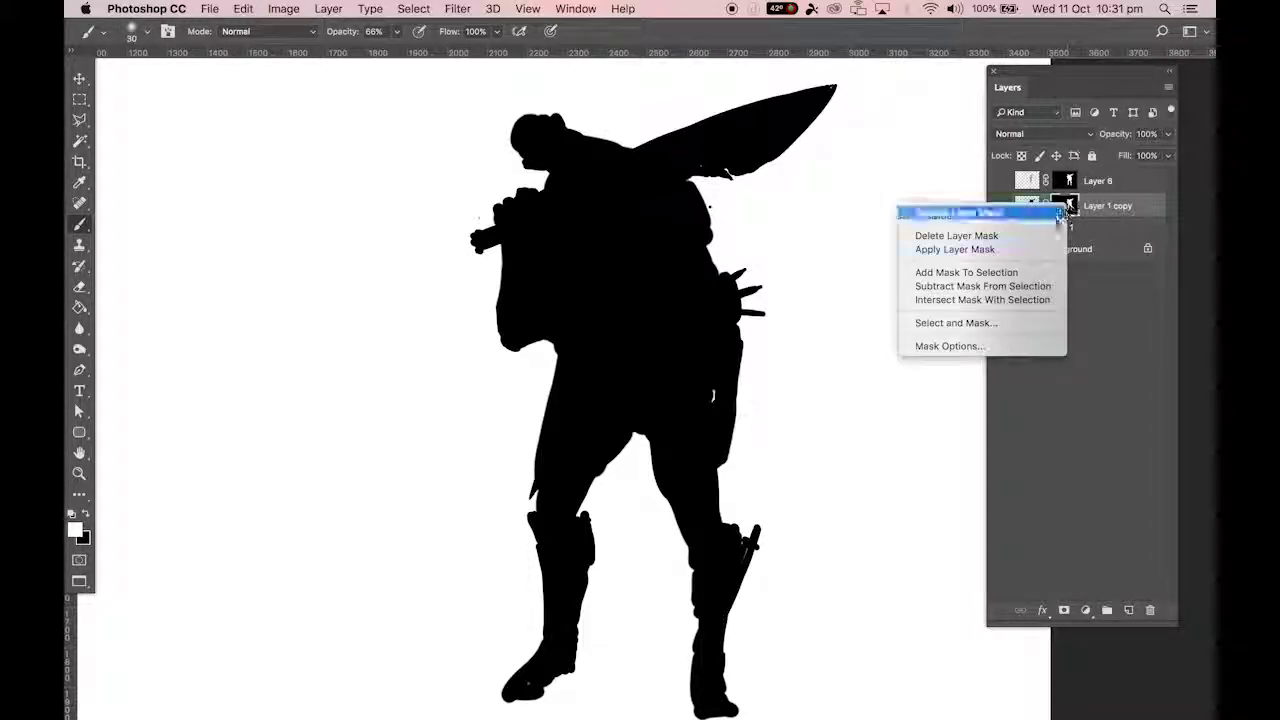
left_click(1014, 252)
key("x")
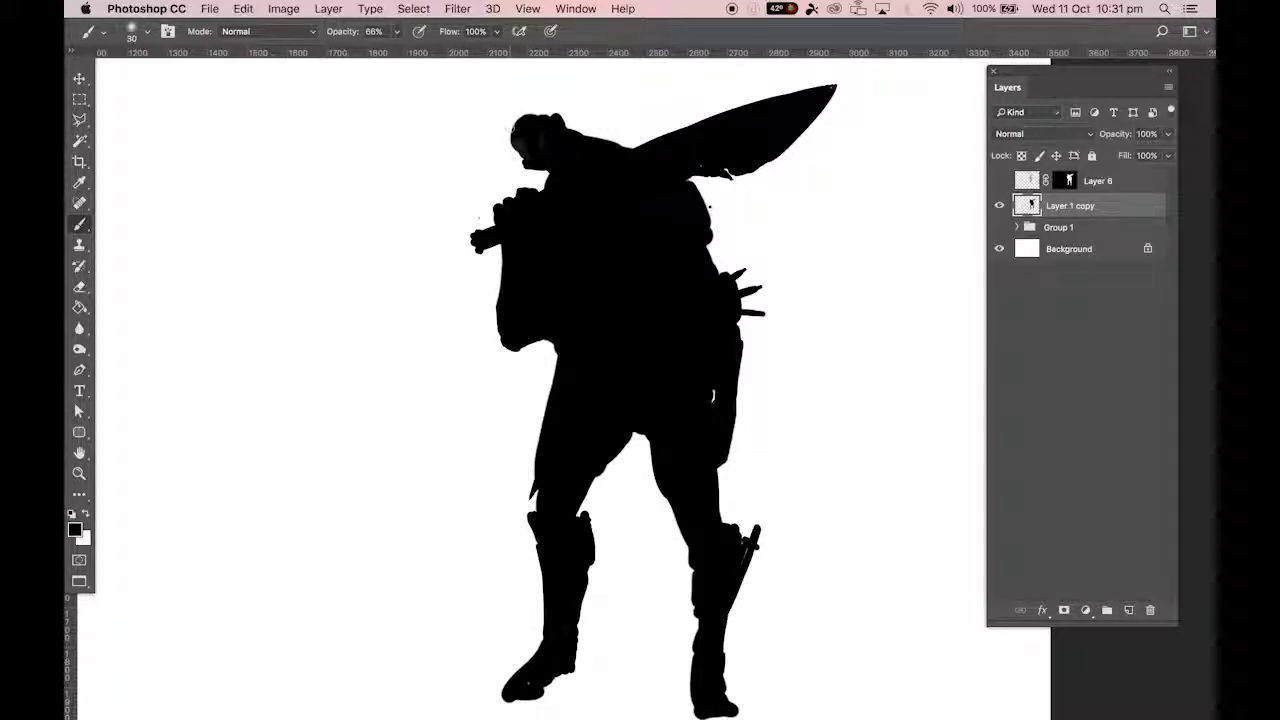
Erase the raised arm, the hand with the hilt and the blade behind the shoulder from Layer 1 copy.
key("e")
mouse_move(534, 190)
left_mouse_down()
mouse_move(511, 265)
mouse_move(513, 222)
mouse_move(491, 218)
mouse_move(514, 259)
mouse_move(524, 222)
mouse_move(518, 355)
mouse_move(495, 343)
mouse_move(518, 188)
left_mouse_up()
left_click(999, 180)
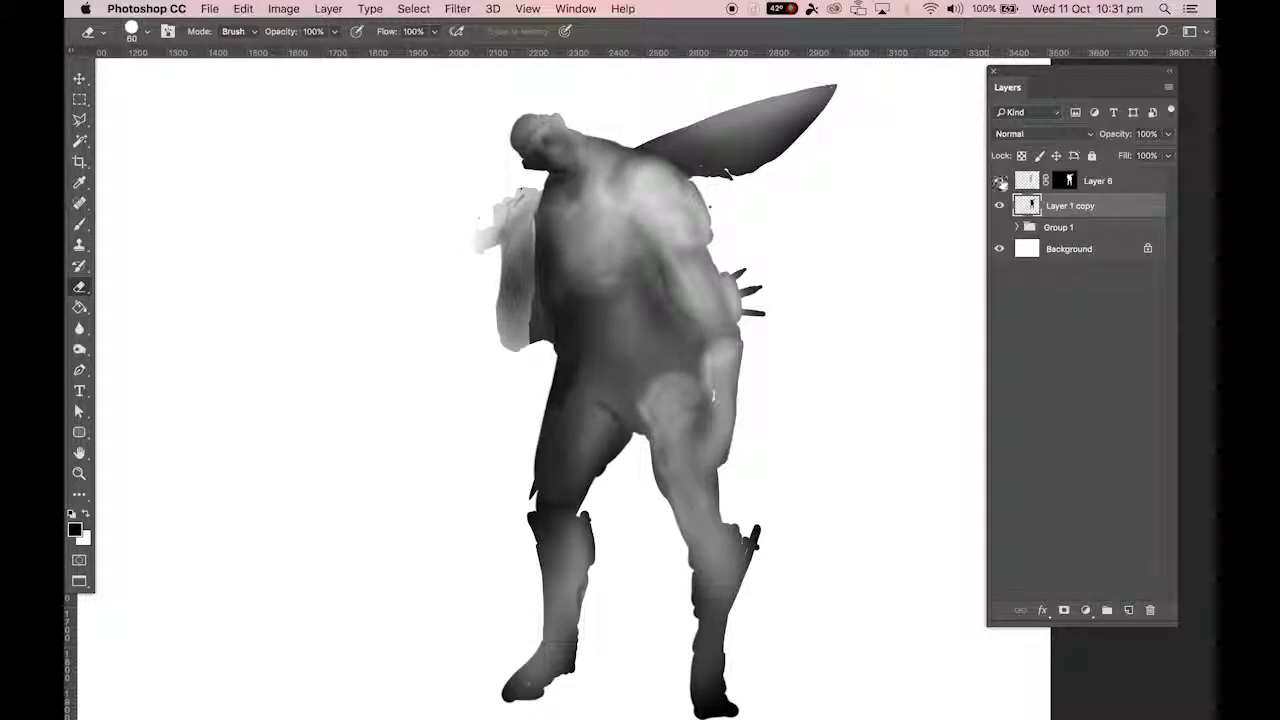
key("ctrl+z")
left_click_drag(525, 270, 540, 345)
left_click_drag(531, 202, 529, 288)
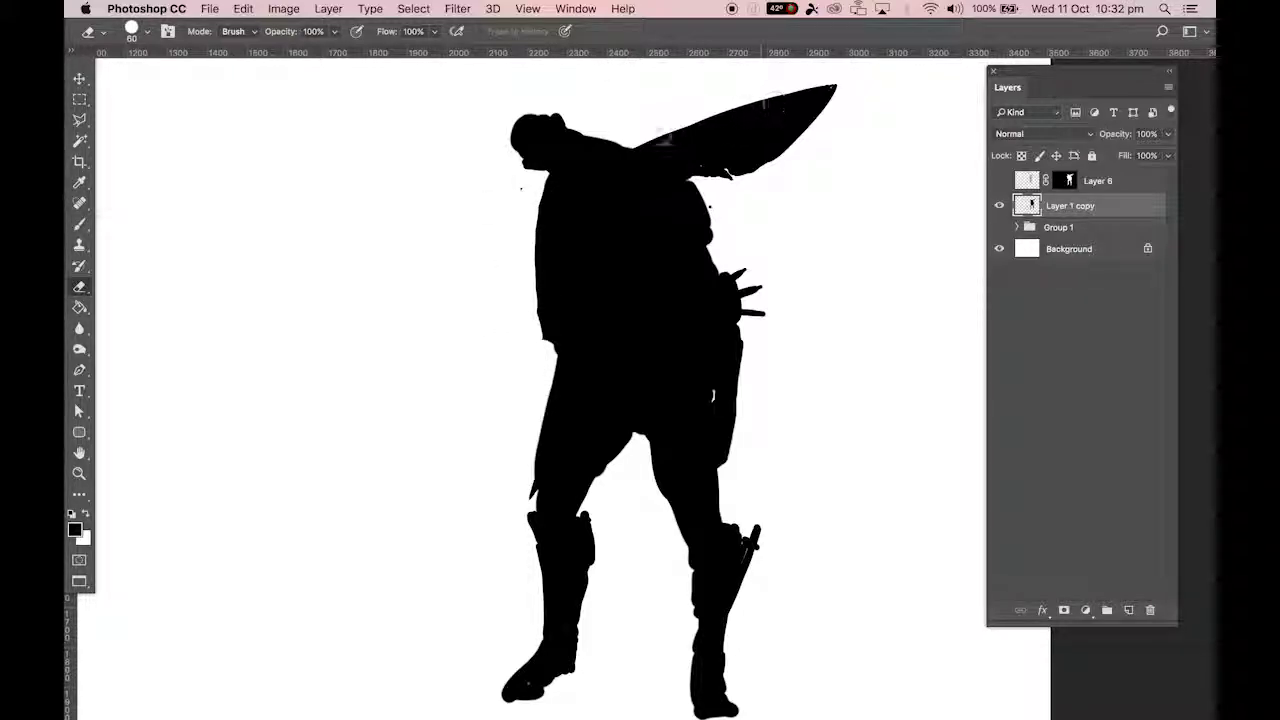
mouse_move(638, 144)
left_mouse_down()
mouse_move(719, 155)
mouse_move(735, 108)
mouse_move(713, 128)
mouse_move(738, 160)
mouse_move(664, 135)
mouse_move(652, 145)
mouse_move(730, 176)
mouse_move(668, 124)
mouse_move(637, 138)
mouse_move(702, 178)
mouse_move(690, 168)
mouse_move(780, 95)
mouse_move(826, 98)
left_mouse_up()
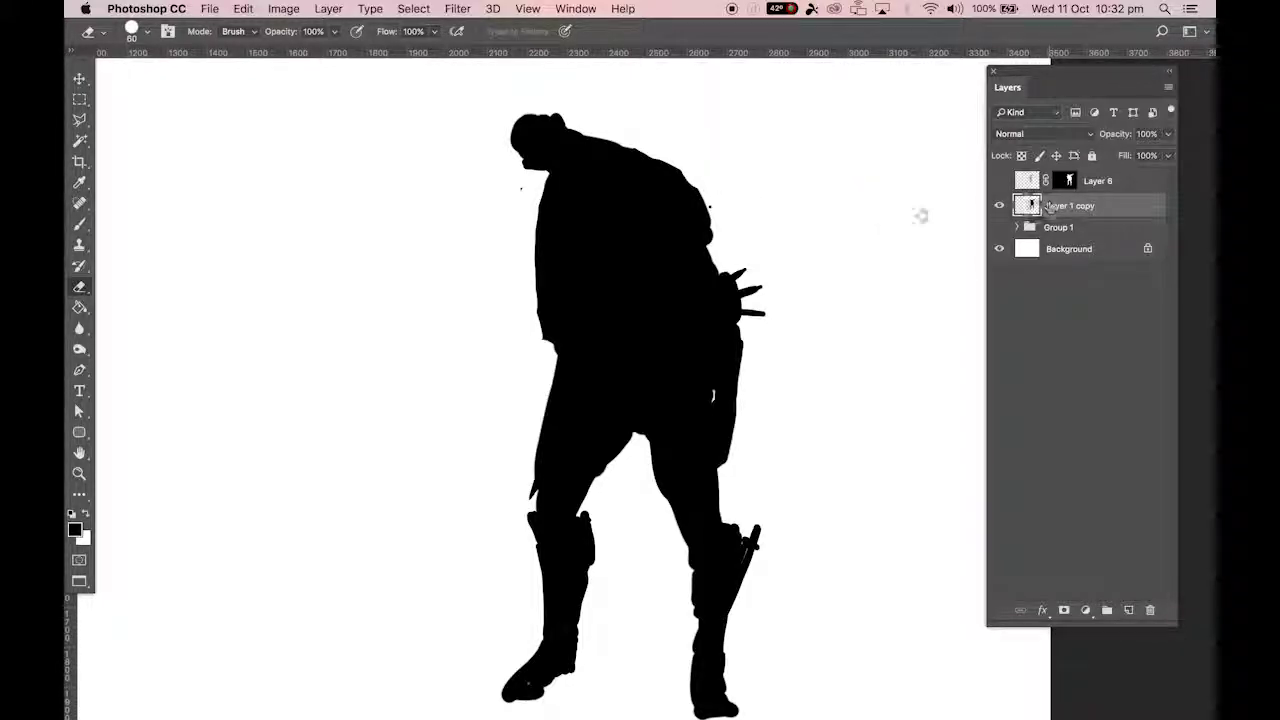
Choose a hard round 30 px brush with Shape Dynamics and paint a short black stroke beside the hip below the back.
key("b")
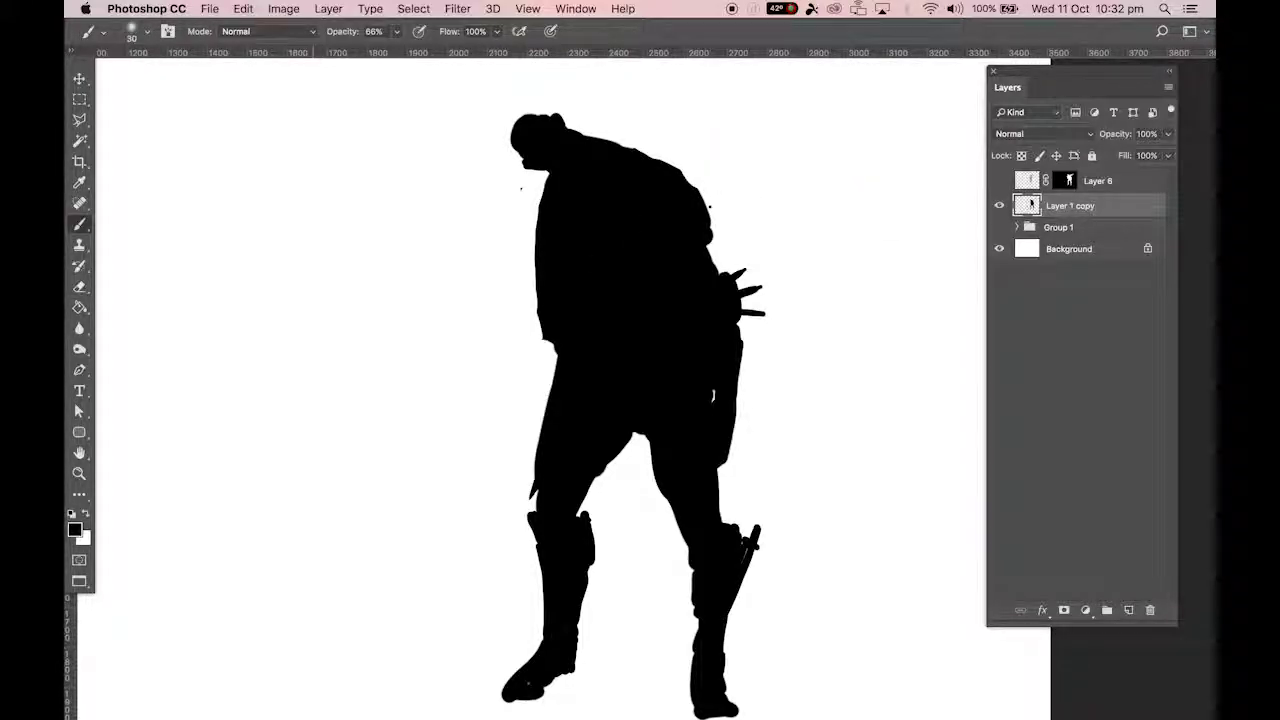
left_click(147, 31)
left_click(616, 189)
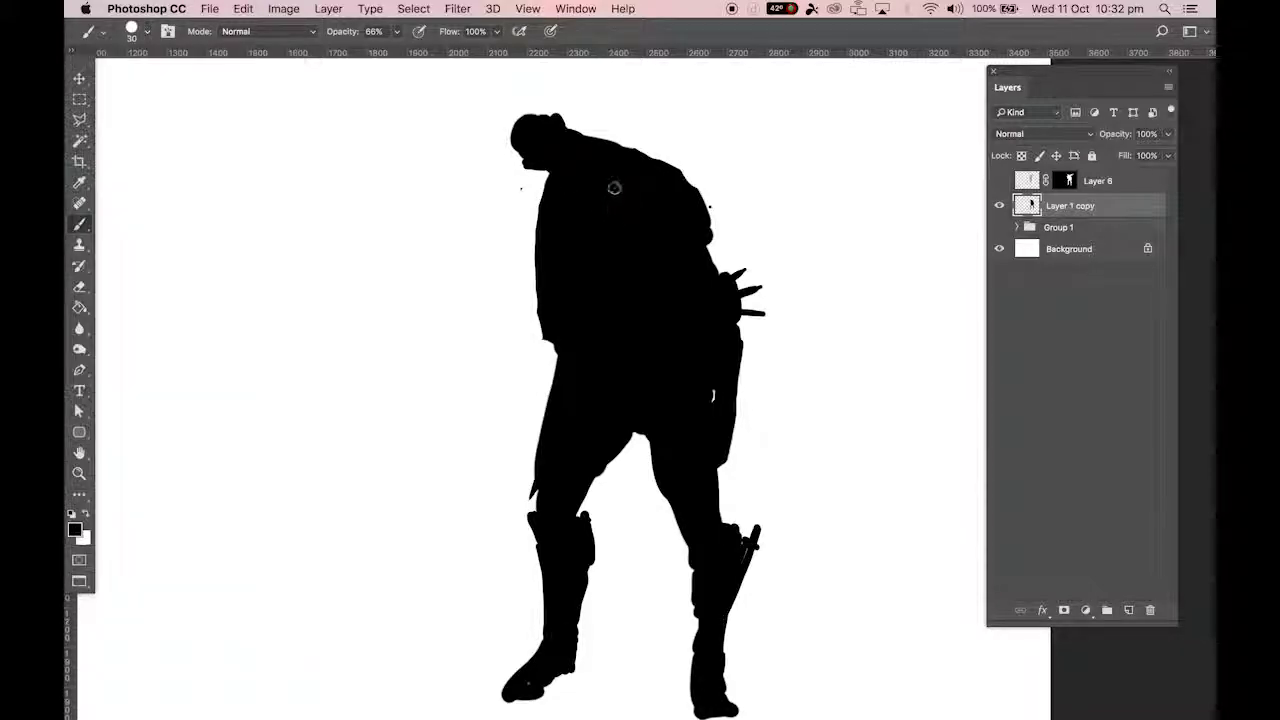
left_click(167, 31)
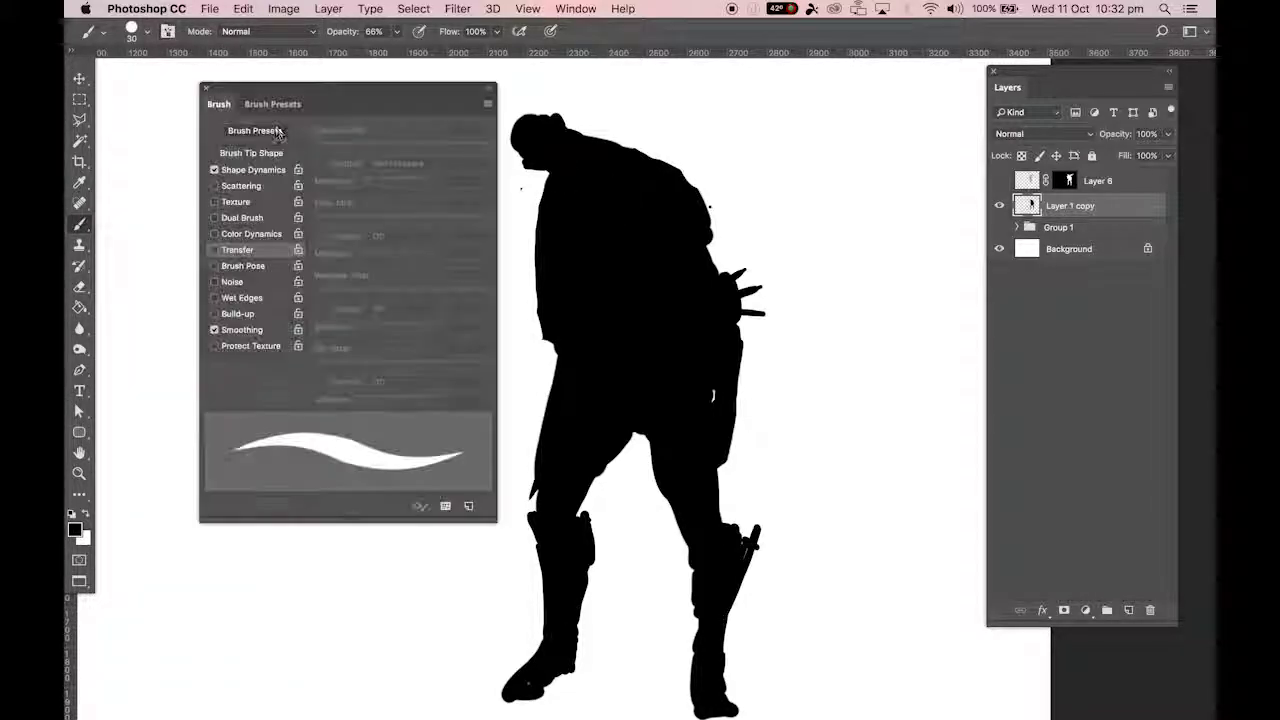
left_click(249, 172)
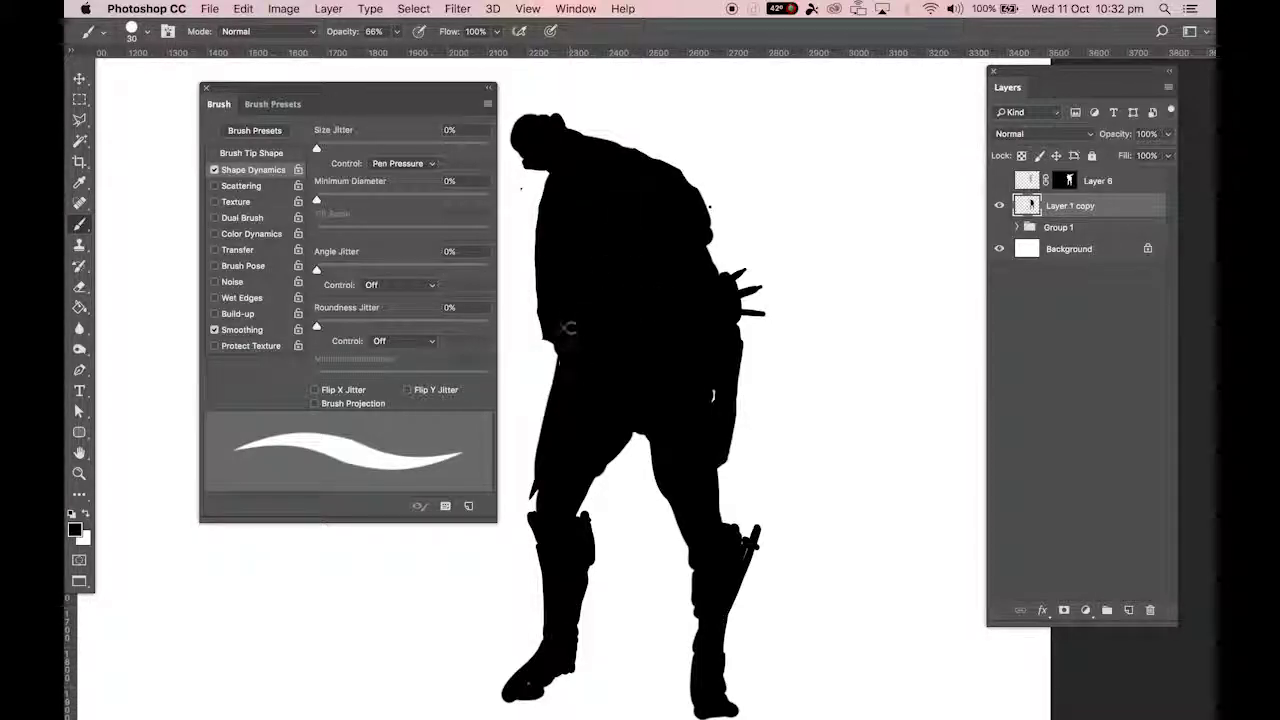
left_click(206, 88)
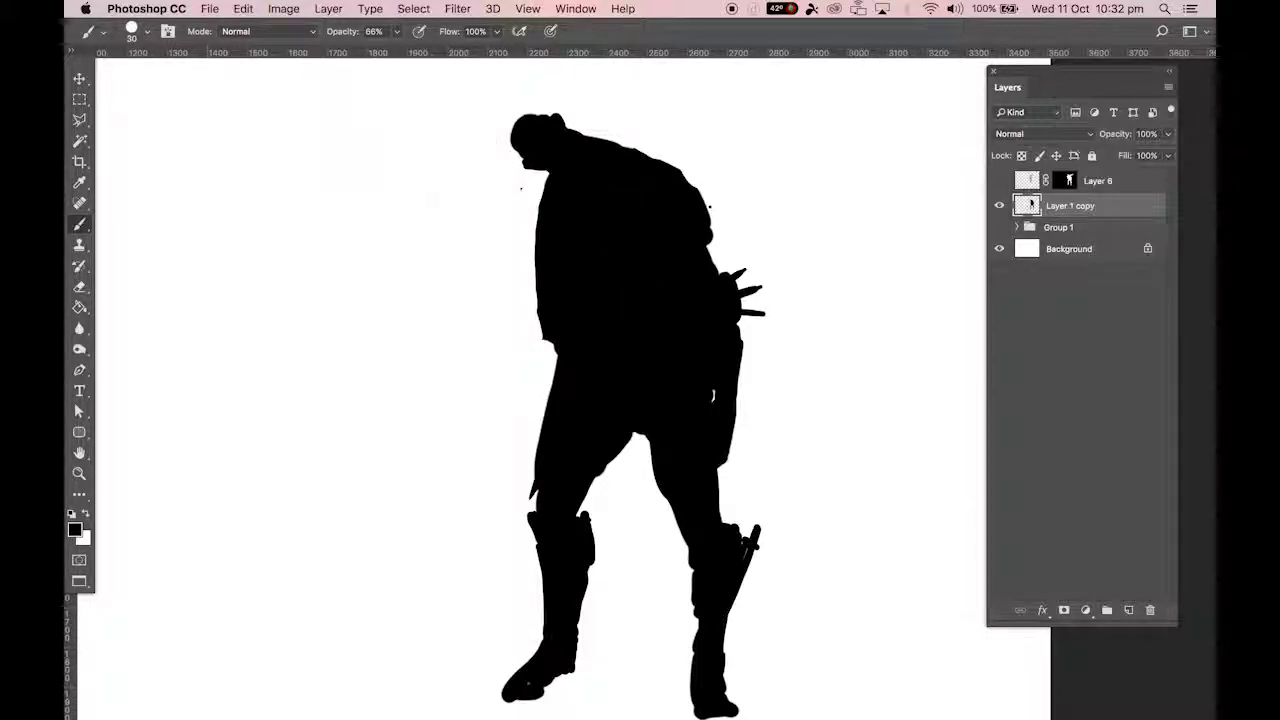
left_click_drag(529, 326, 543, 358)
Set the brush tip's spacing to 1% with Transfer switched off, and raise the brush opacity to 100%.
left_click(167, 31)
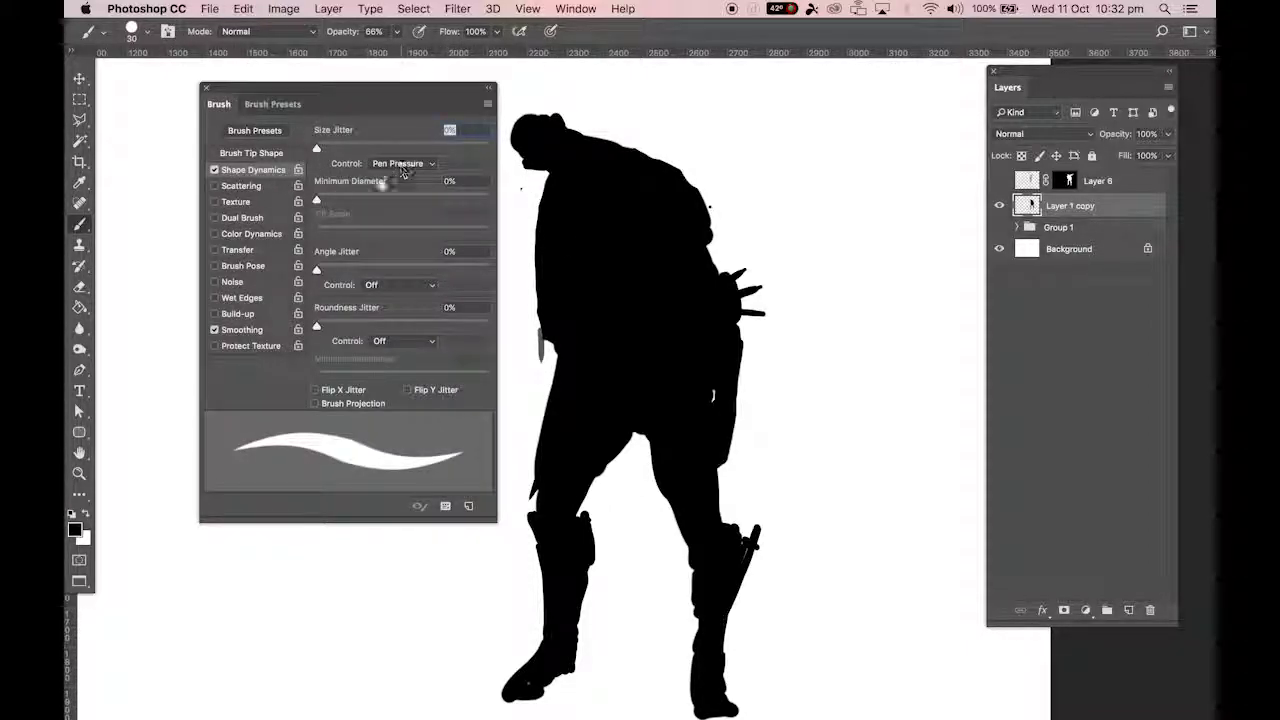
left_click(255, 234)
left_click(240, 250)
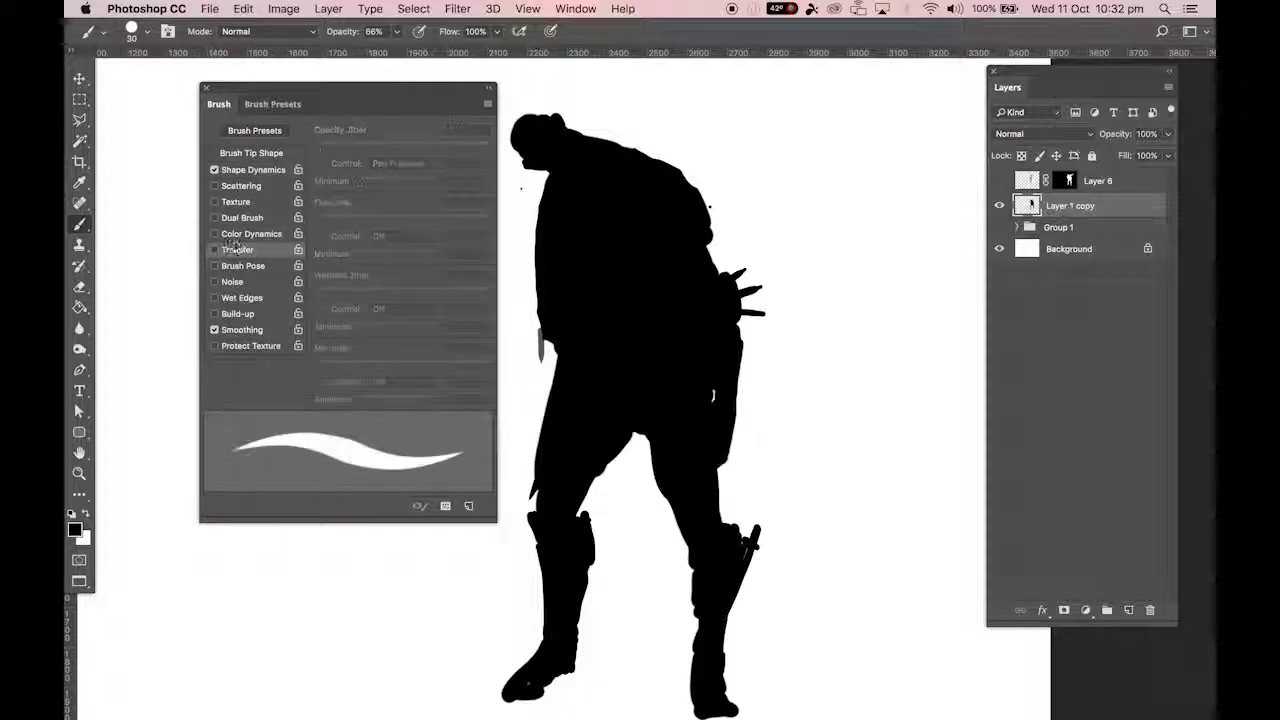
left_click(400, 163)
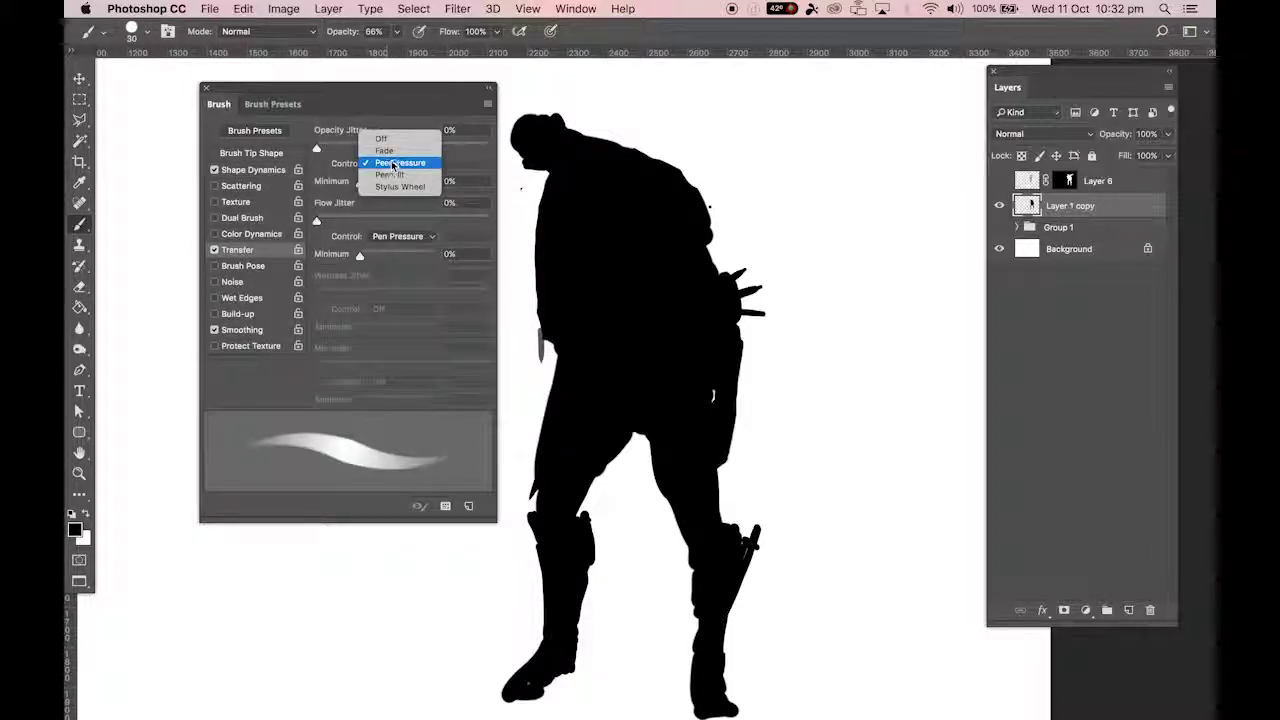
left_click(386, 131)
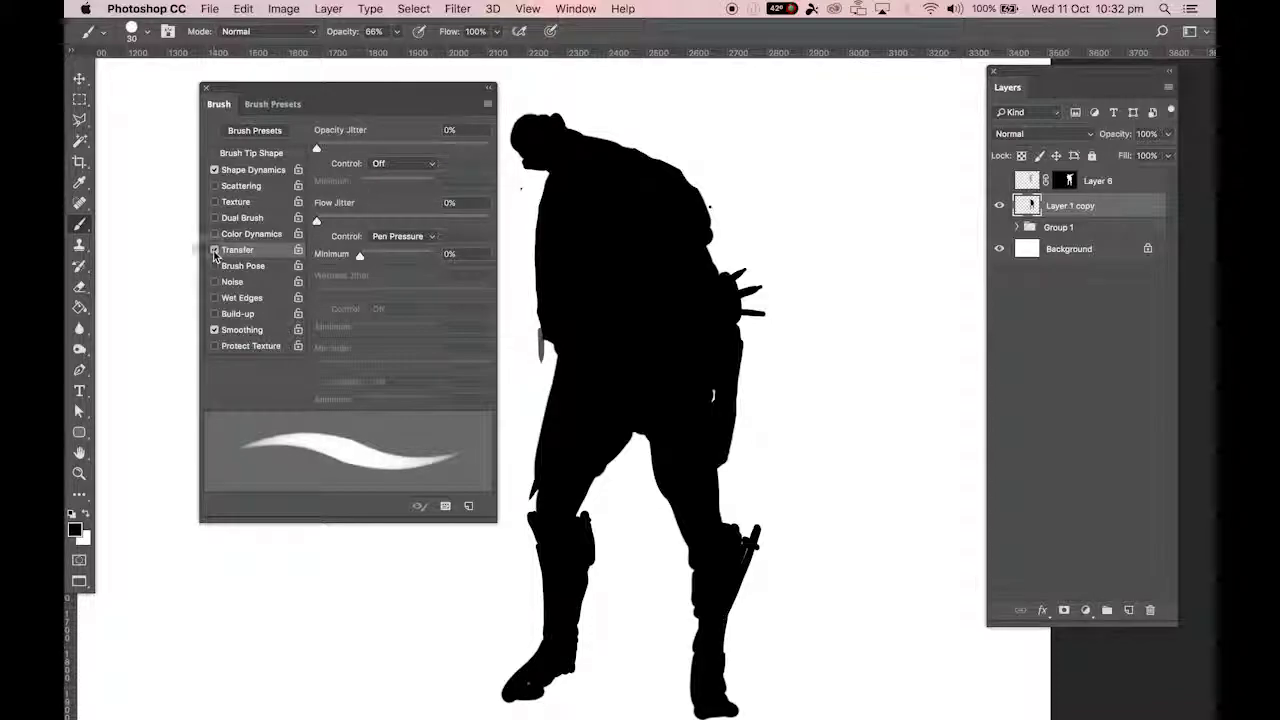
left_click(214, 250)
left_click(245, 154)
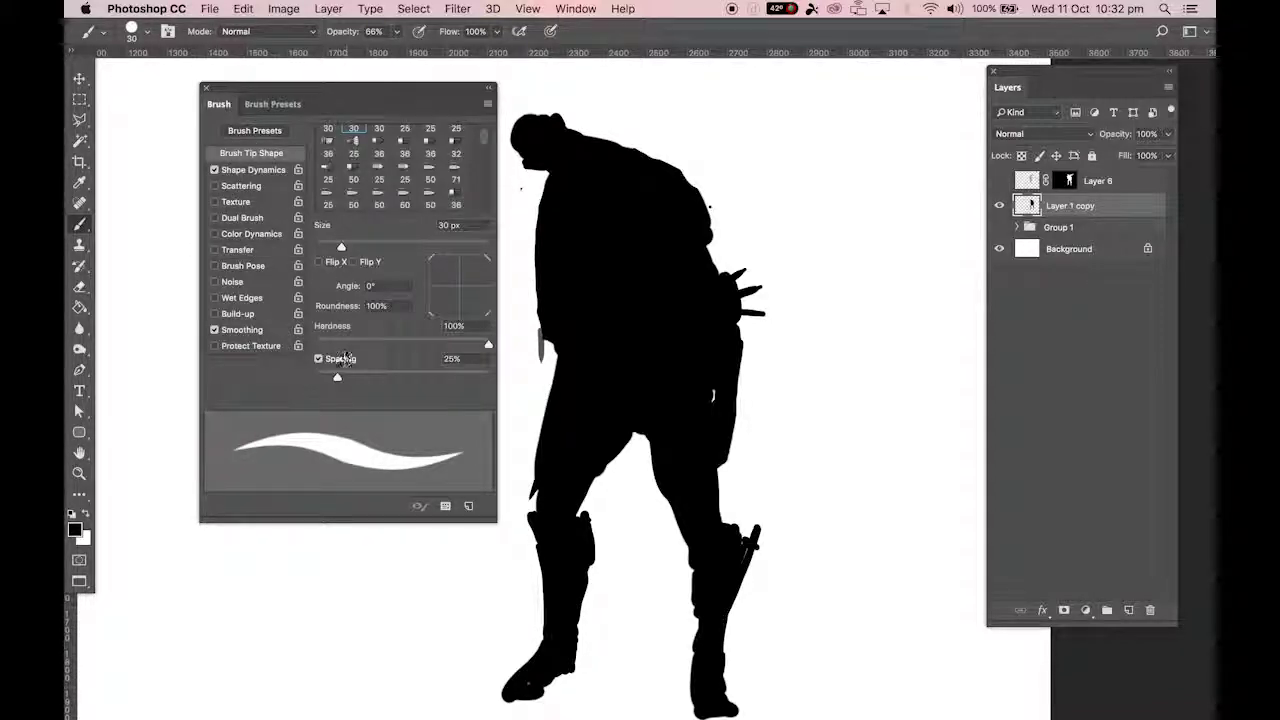
left_click_drag(337, 377, 316, 377)
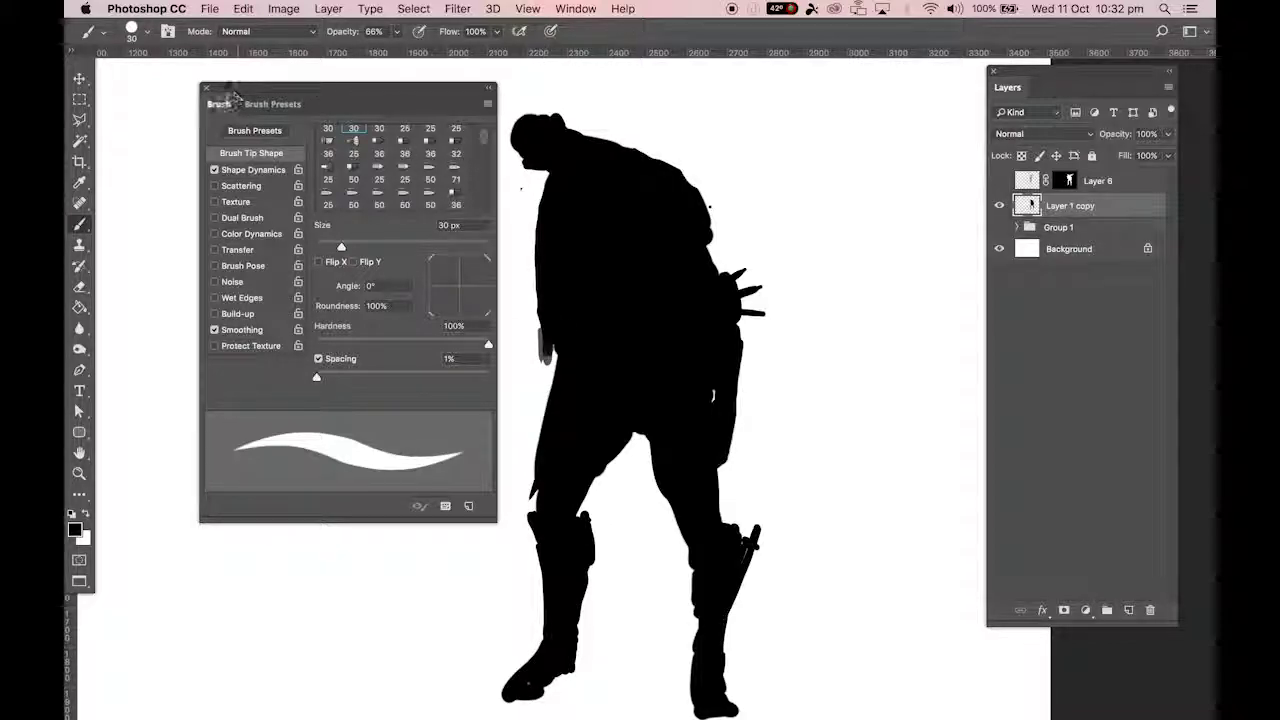
left_click(205, 88)
left_click_drag(400, 38, 421, 50)
Paint a lowered arm, a fist beside the thigh and a protruding sword hilt in solid black.
mouse_move(545, 350)
left_mouse_down()
mouse_move(529, 400)
mouse_move(553, 341)
mouse_move(569, 395)
mouse_move(526, 445)
left_mouse_up()
mouse_move(550, 388)
left_mouse_down()
mouse_move(514, 447)
mouse_move(535, 443)
mouse_move(543, 412)
mouse_move(513, 446)
mouse_move(552, 480)
left_mouse_up()
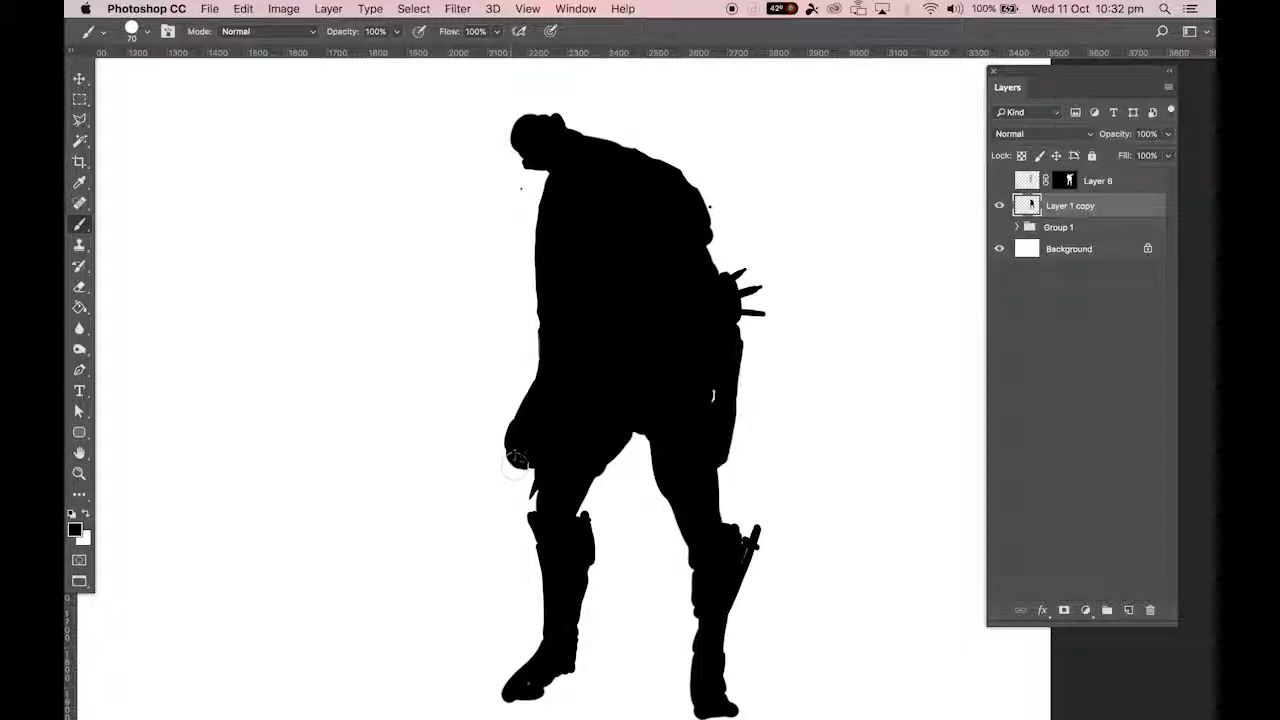
mouse_move(497, 441)
left_mouse_down()
mouse_move(480, 423)
mouse_move(511, 439)
mouse_move(488, 432)
left_mouse_up()
Paint a long black sword blade running diagonally down from the fist, across both legs and past the far boot.
left_click_drag(600, 477, 596, 492)
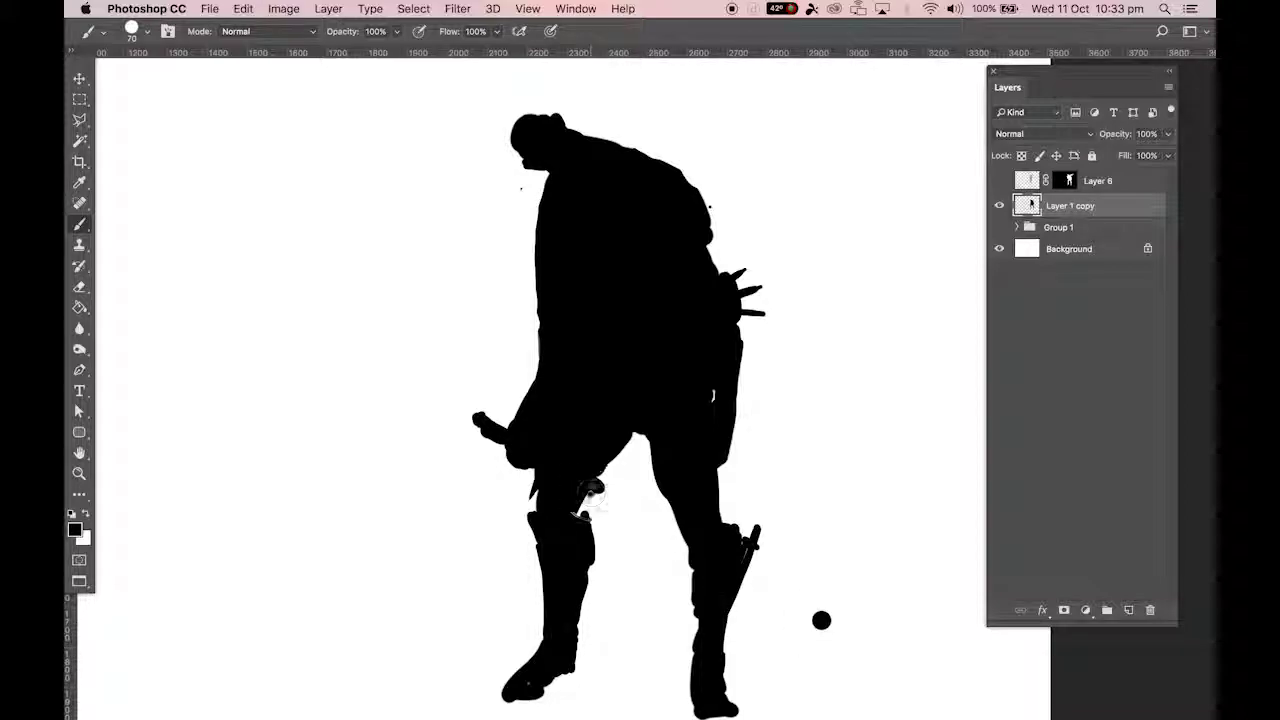
mouse_move(821, 620)
left_mouse_down()
mouse_move(585, 508)
mouse_move(585, 485)
left_mouse_up()
mouse_move(821, 620)
left_mouse_down()
mouse_move(700, 543)
mouse_move(586, 506)
mouse_move(706, 551)
mouse_move(788, 604)
left_mouse_up()
key("super+z")
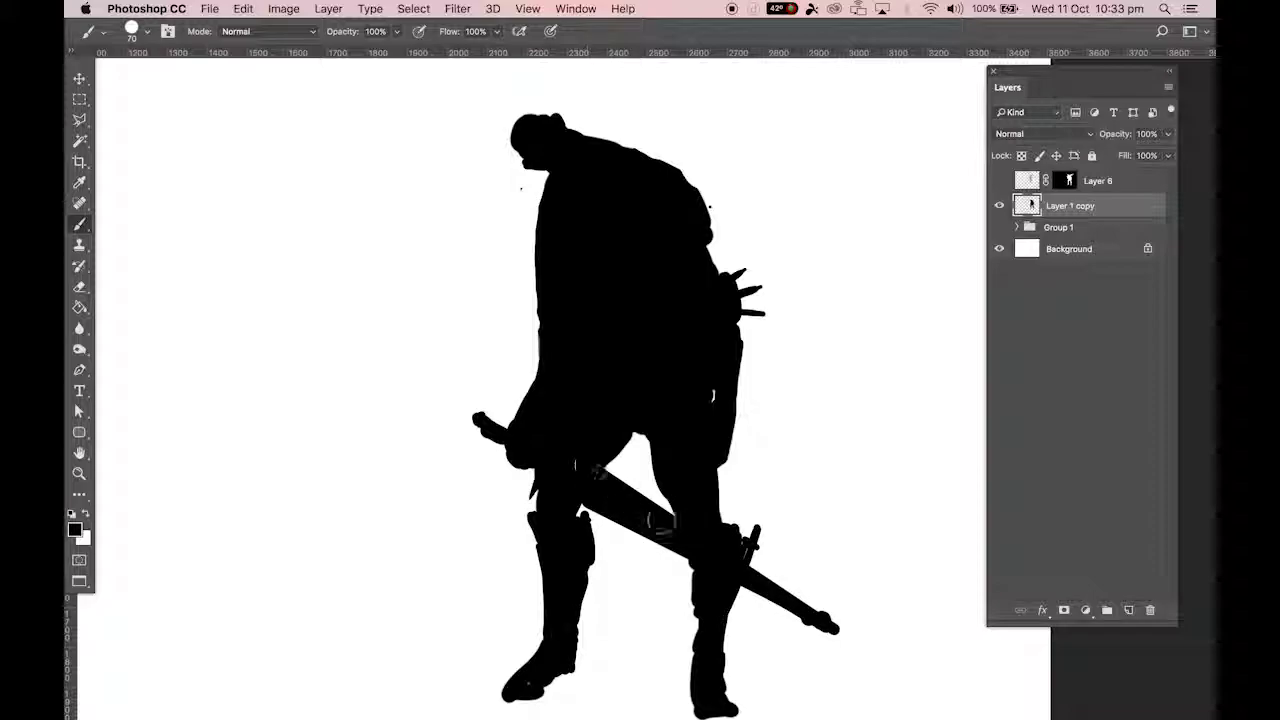
Erase the rough end of the sword and repaint it as a knobbed tip with a 45 px black brush.
key("e")
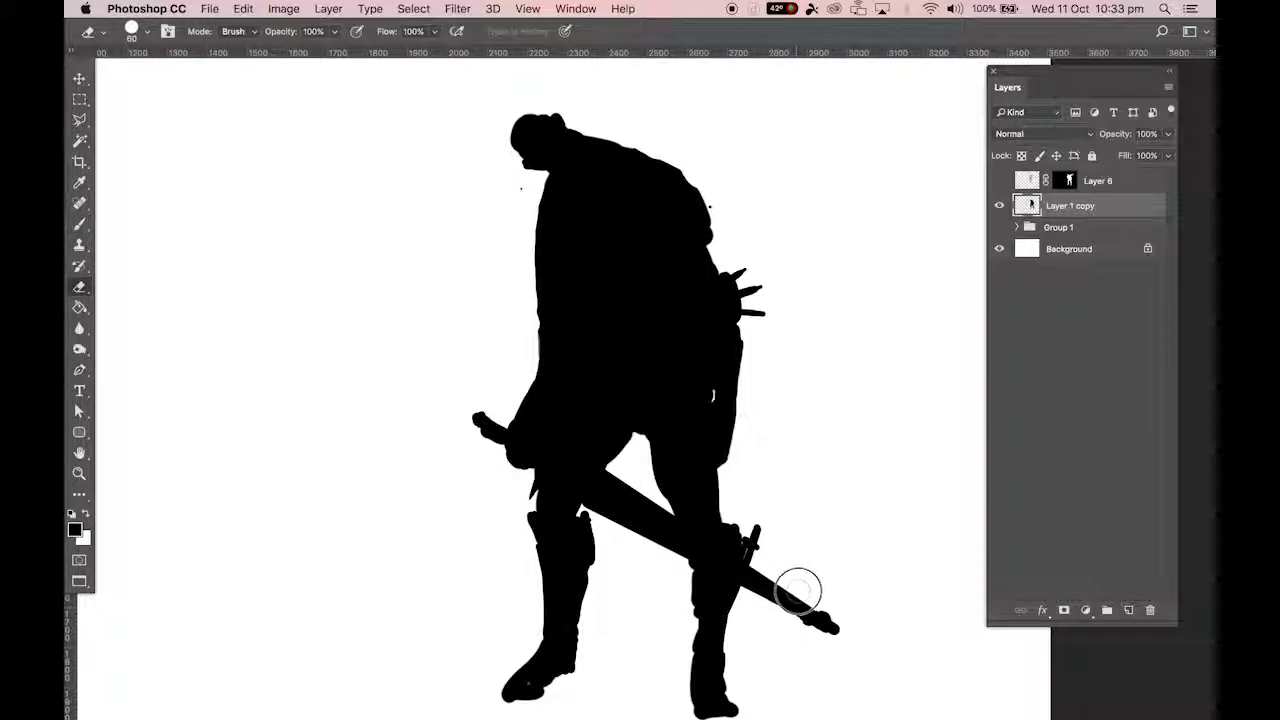
left_click_drag(853, 622, 815, 635)
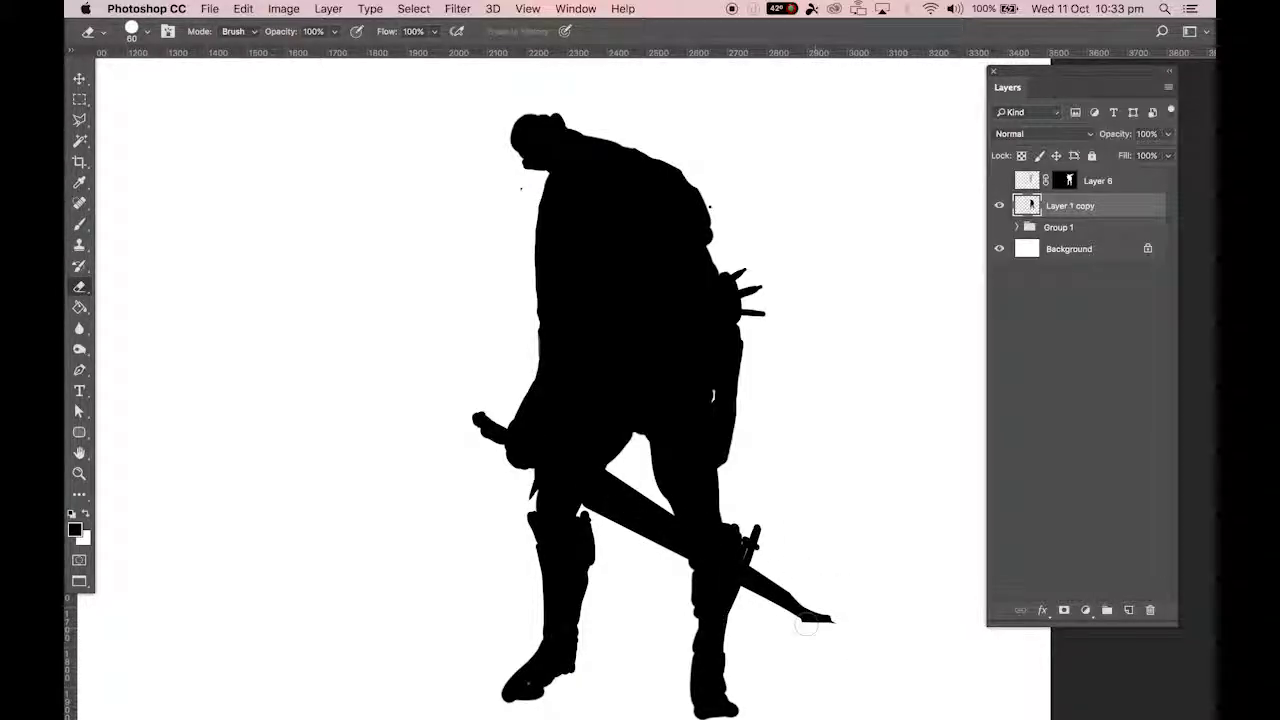
left_click_drag(850, 583, 796, 517)
key("b")
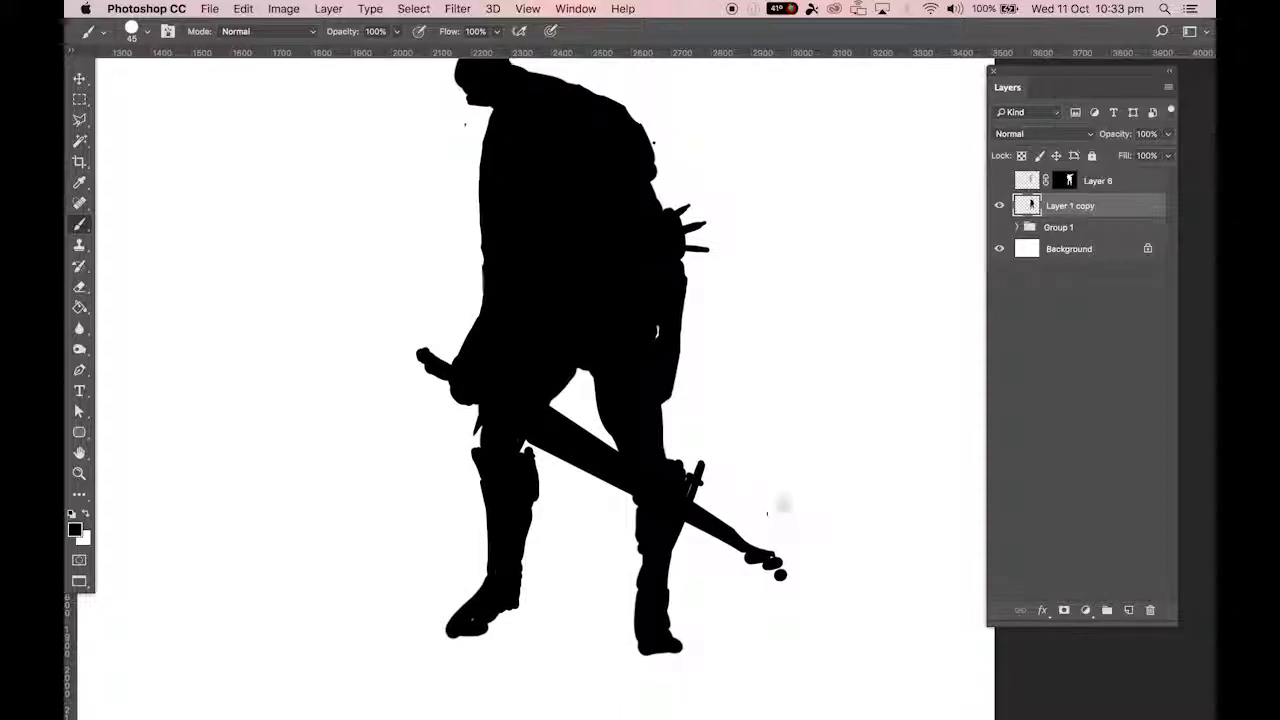
left_click_drag(762, 558, 774, 570)
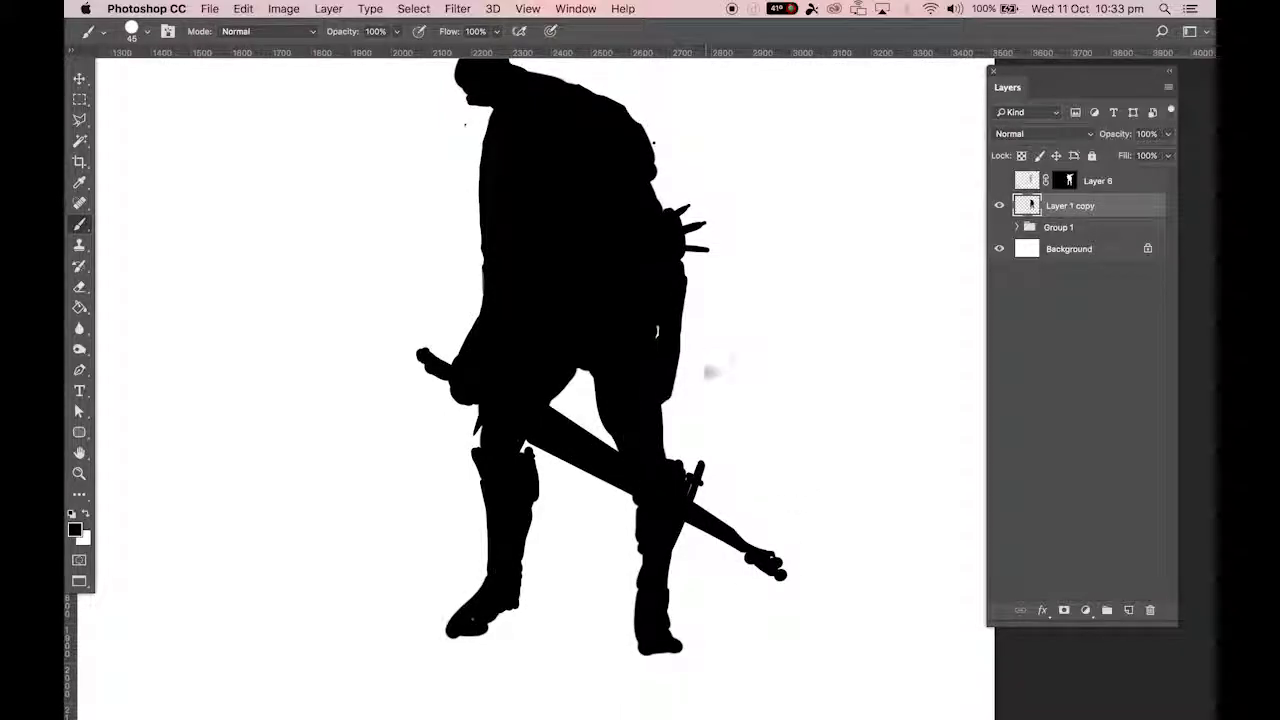
key("super+minus")
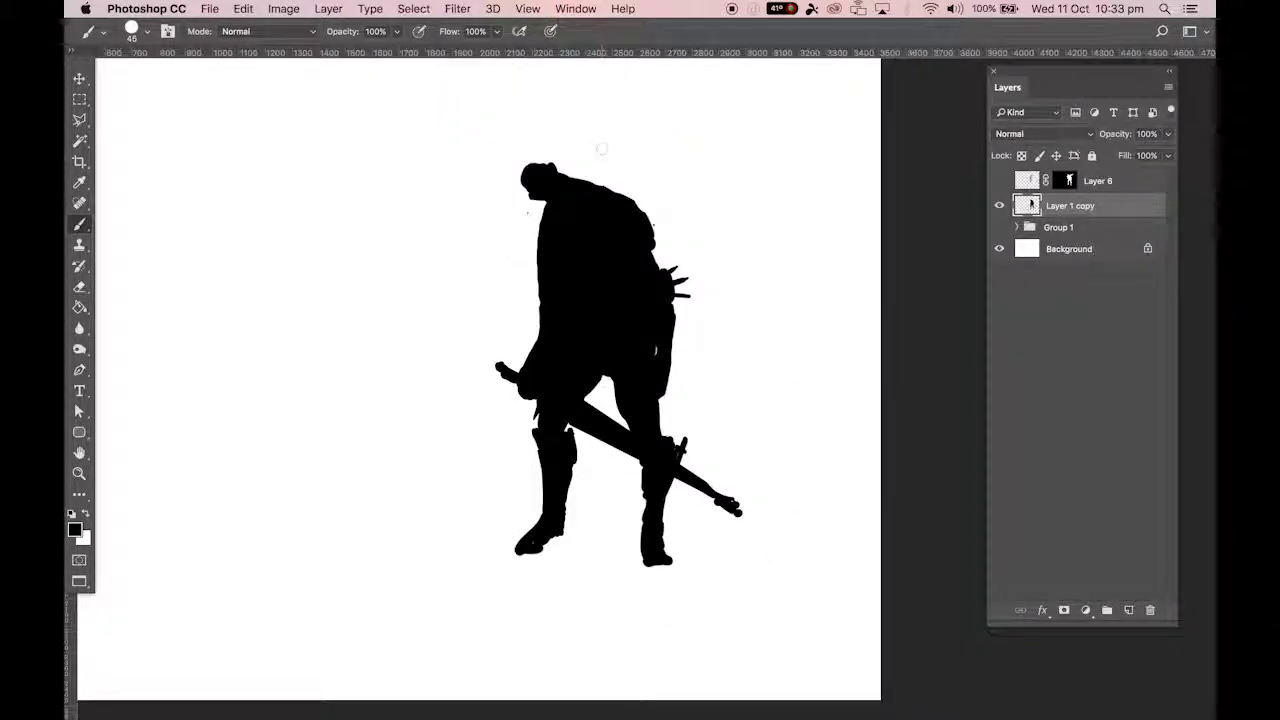
key("super+plus")
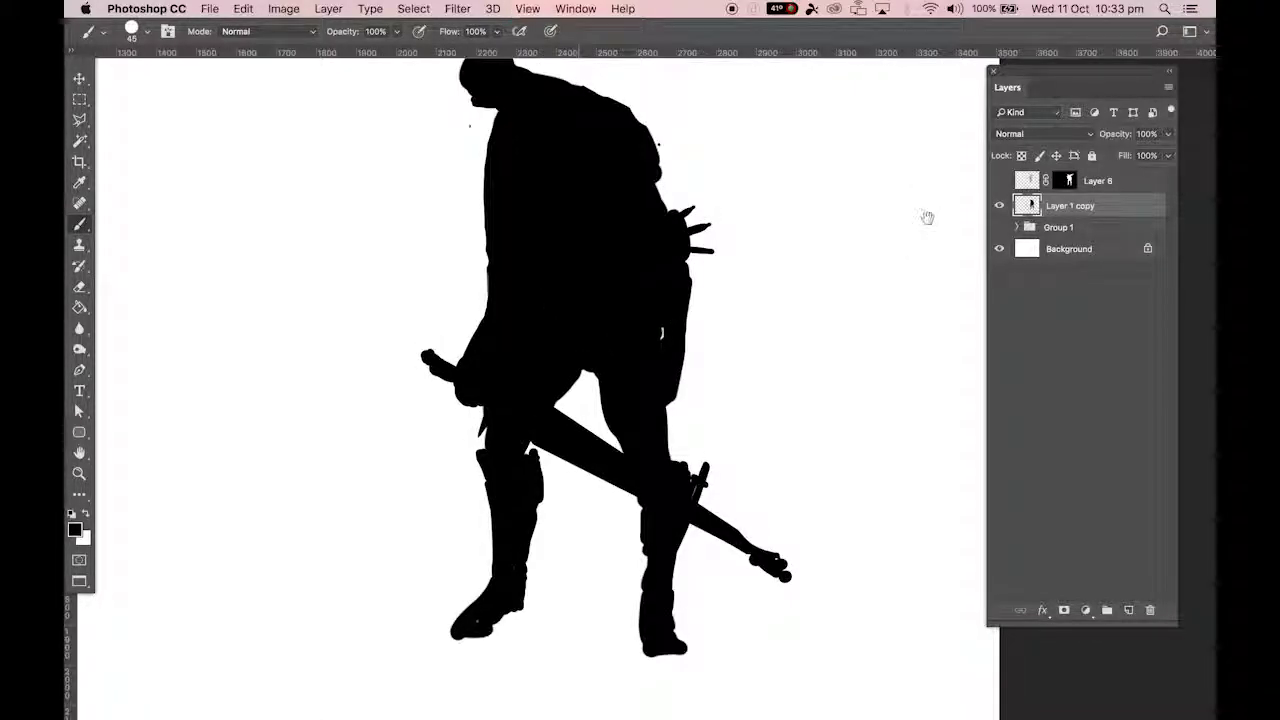
left_click_drag(585, 383, 587, 403)
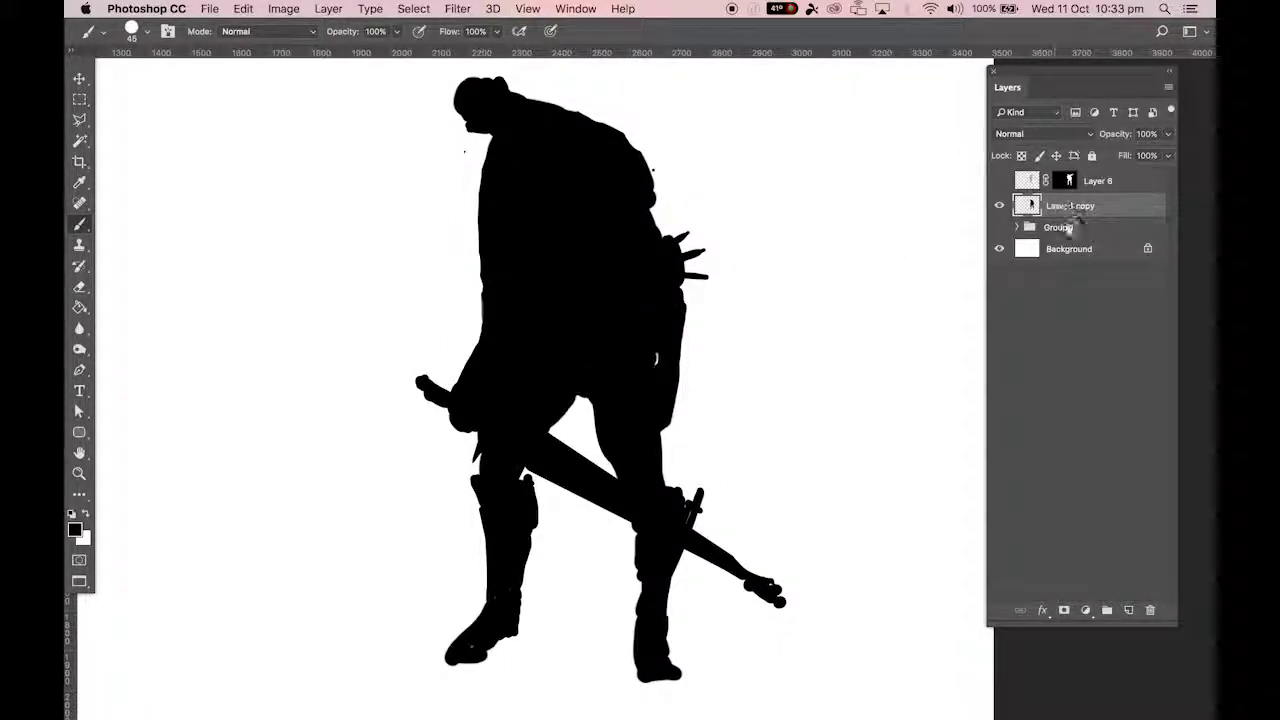
Compare the grey shading of Layer 6 with the reworked black silhouette beneath it.
left_click(999, 181)
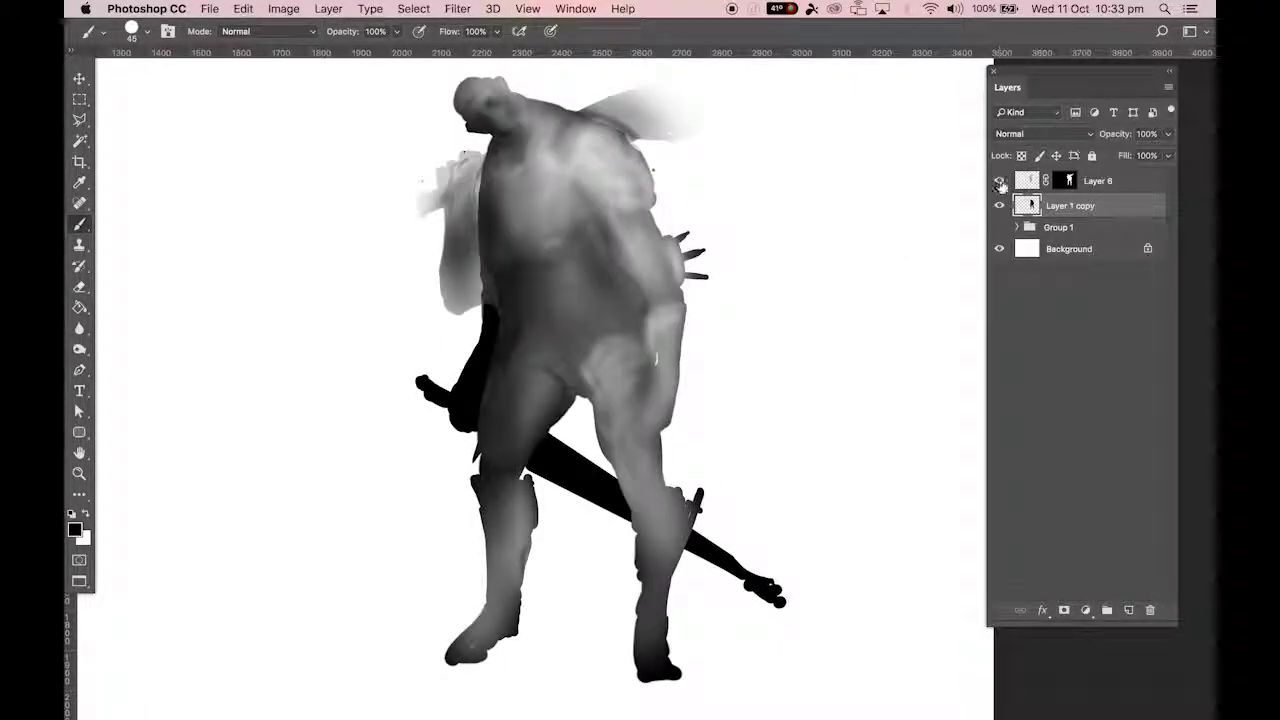
left_click(999, 181)
left_click(1000, 181)
left_click(1000, 181)
left_click(1000, 181)
left_click(1000, 181)
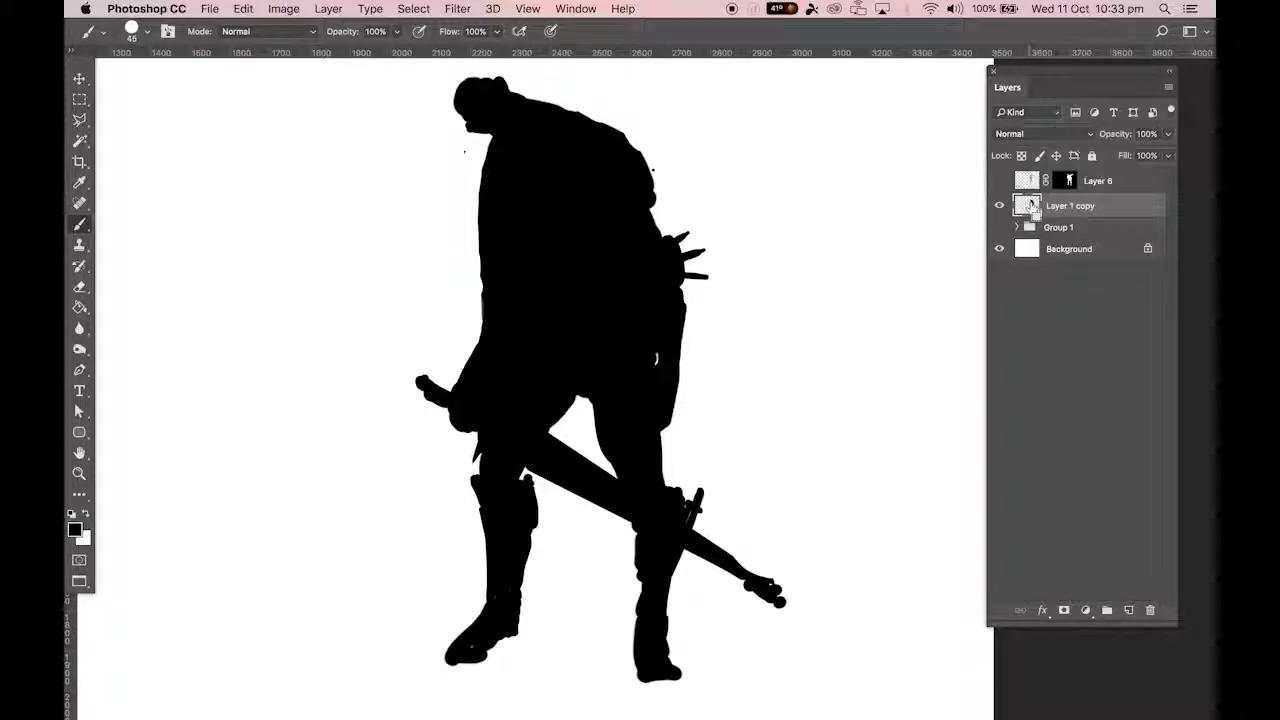
Load the Layer 1 copy silhouette as a selection and add a layer mask of that shape to the same layer.
left_click(1030, 206, "super")
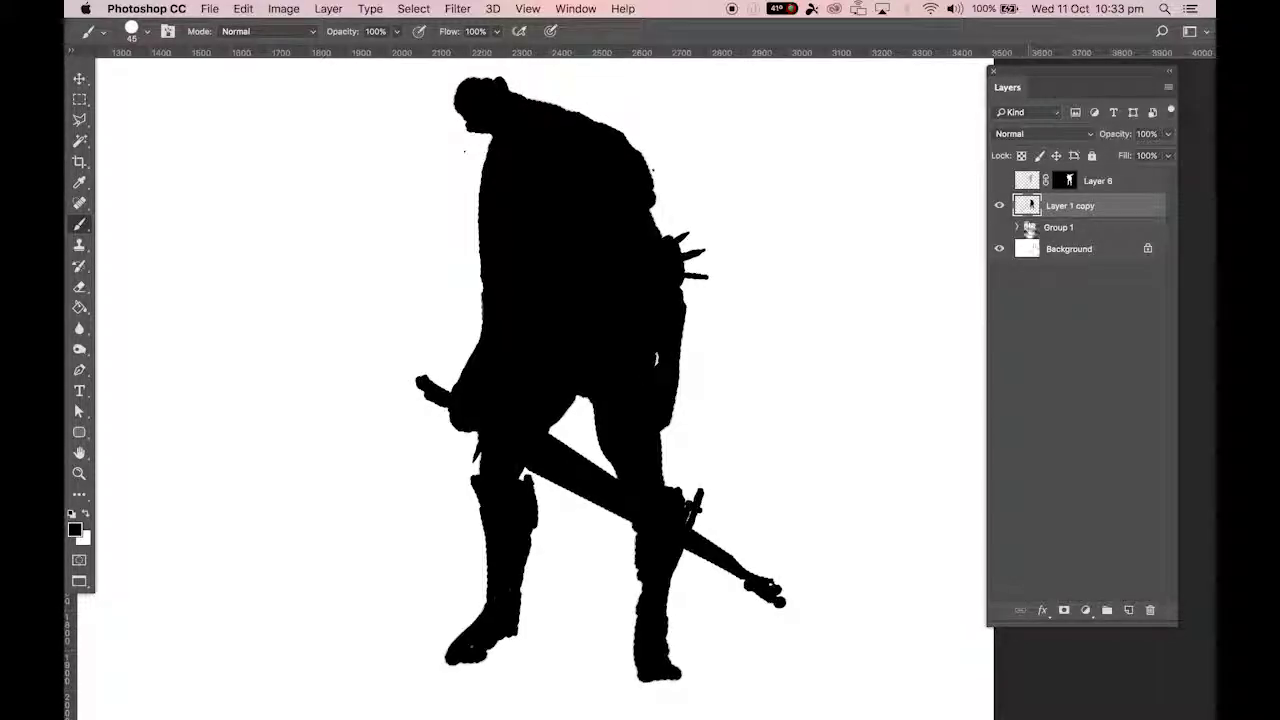
left_click(1064, 610)
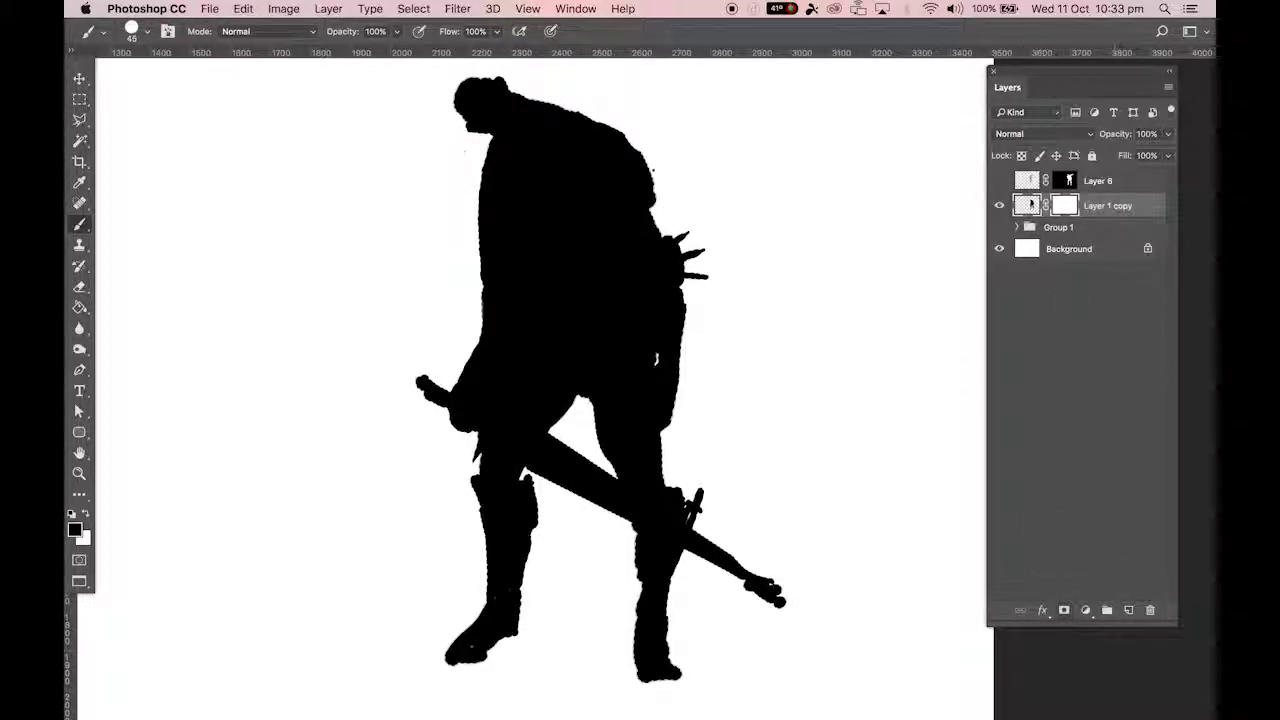
left_click_drag(1064, 205, 1038, 280)
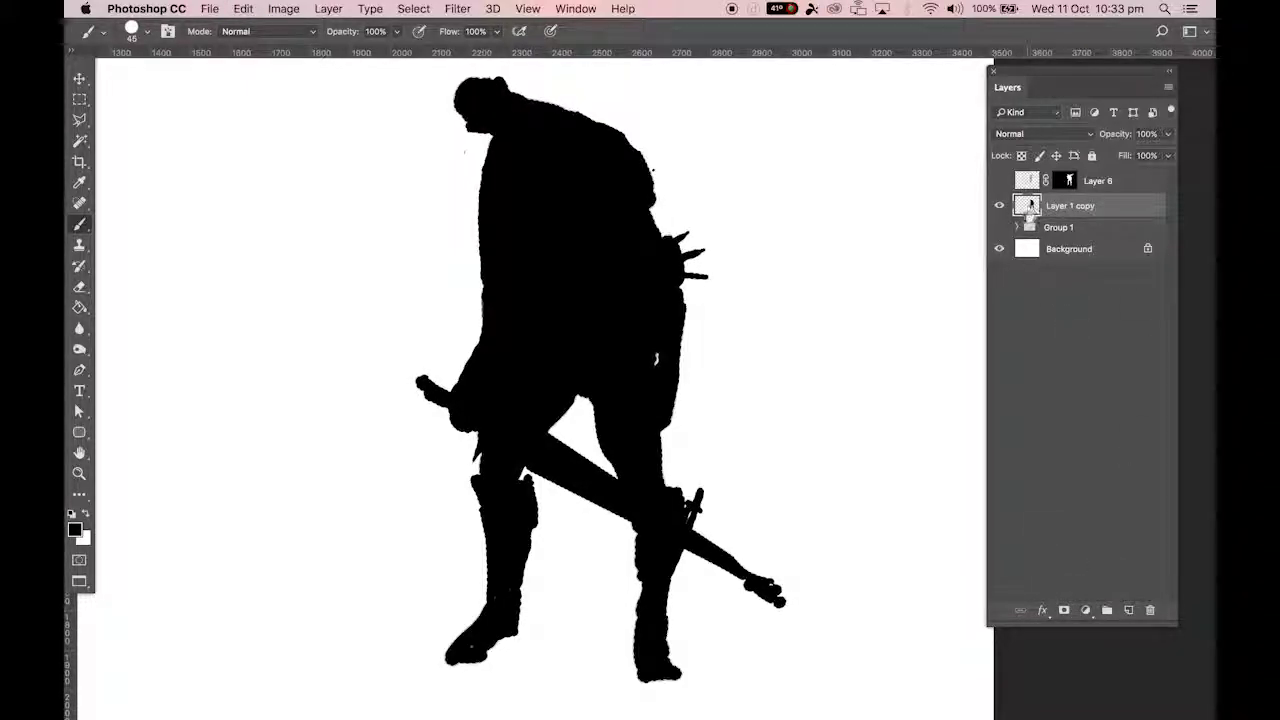
left_click(1058, 249)
double_click(1060, 208)
left_click(1062, 190)
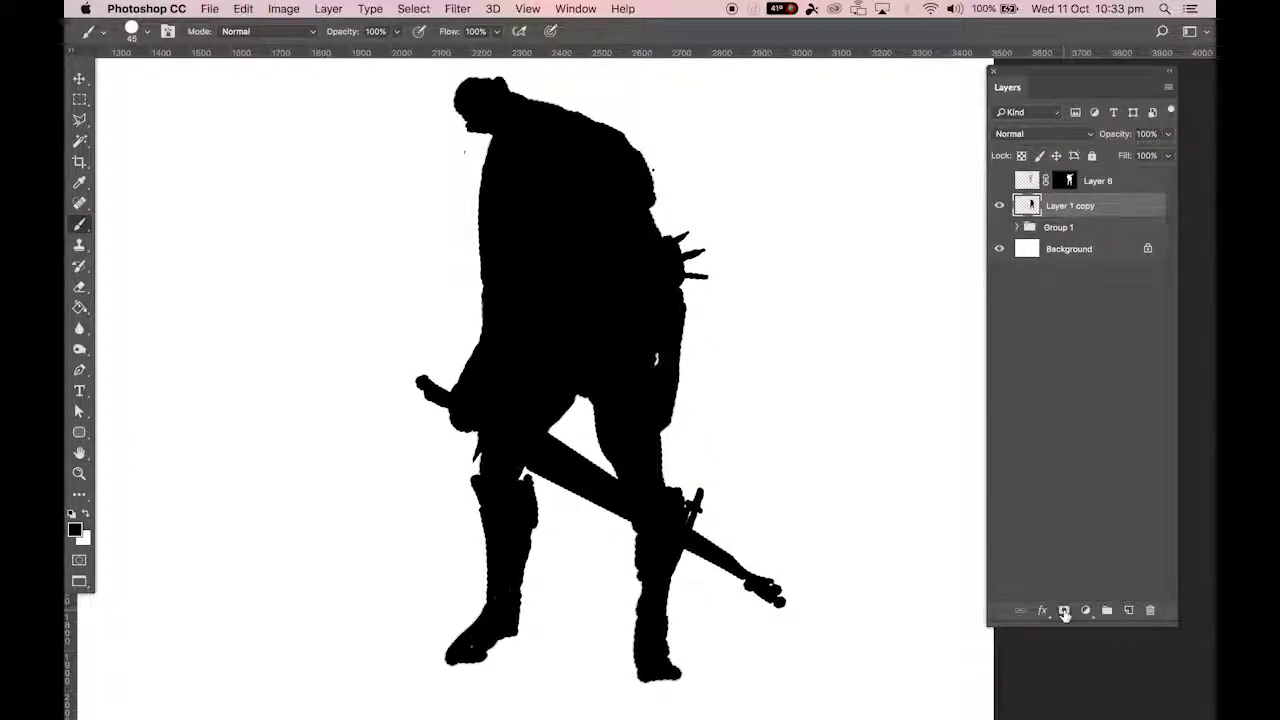
left_click(1064, 610)
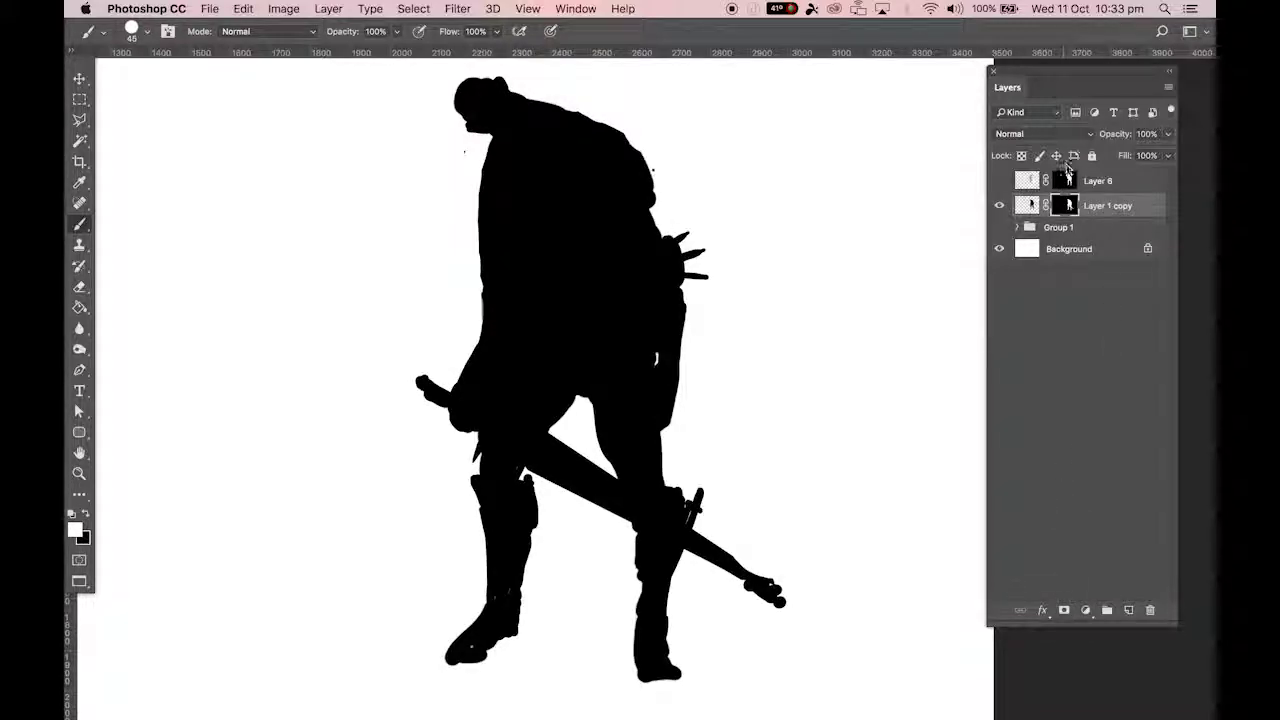
Replace Layer 6's old mask with one made from the Layer 1 copy mask's selection, and show the layer.
left_click(1066, 177)
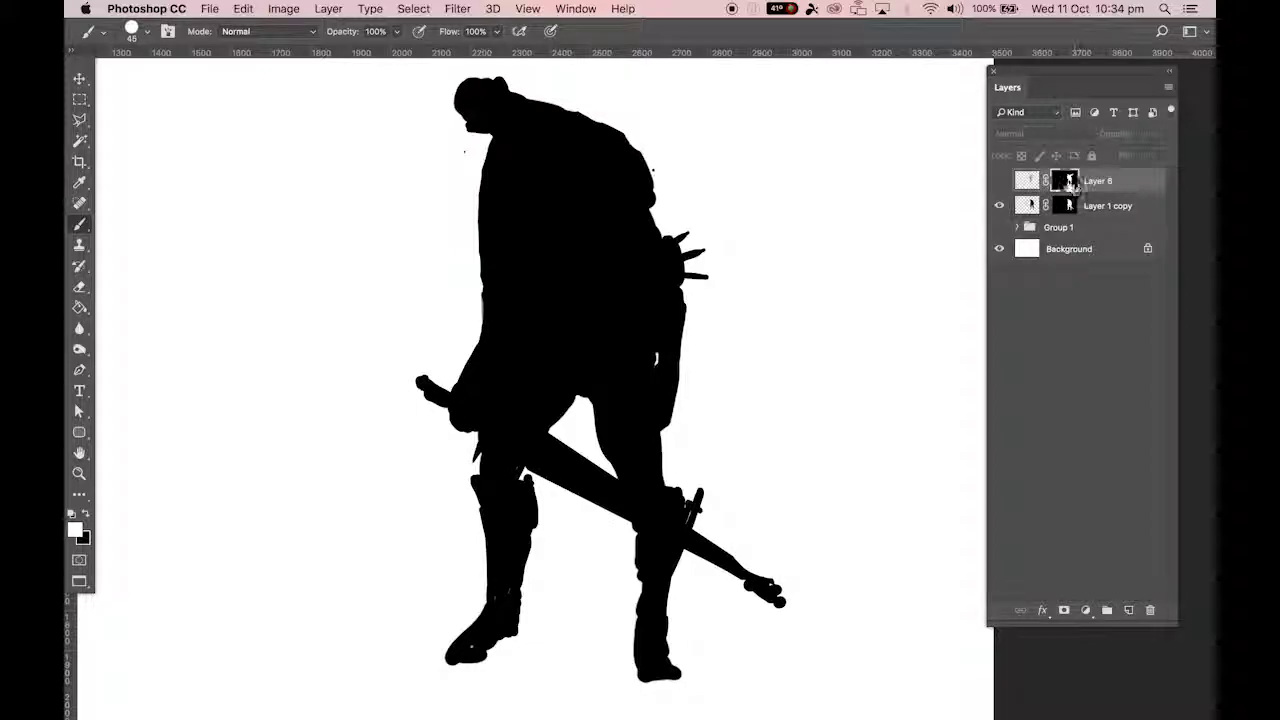
right_click(1071, 184)
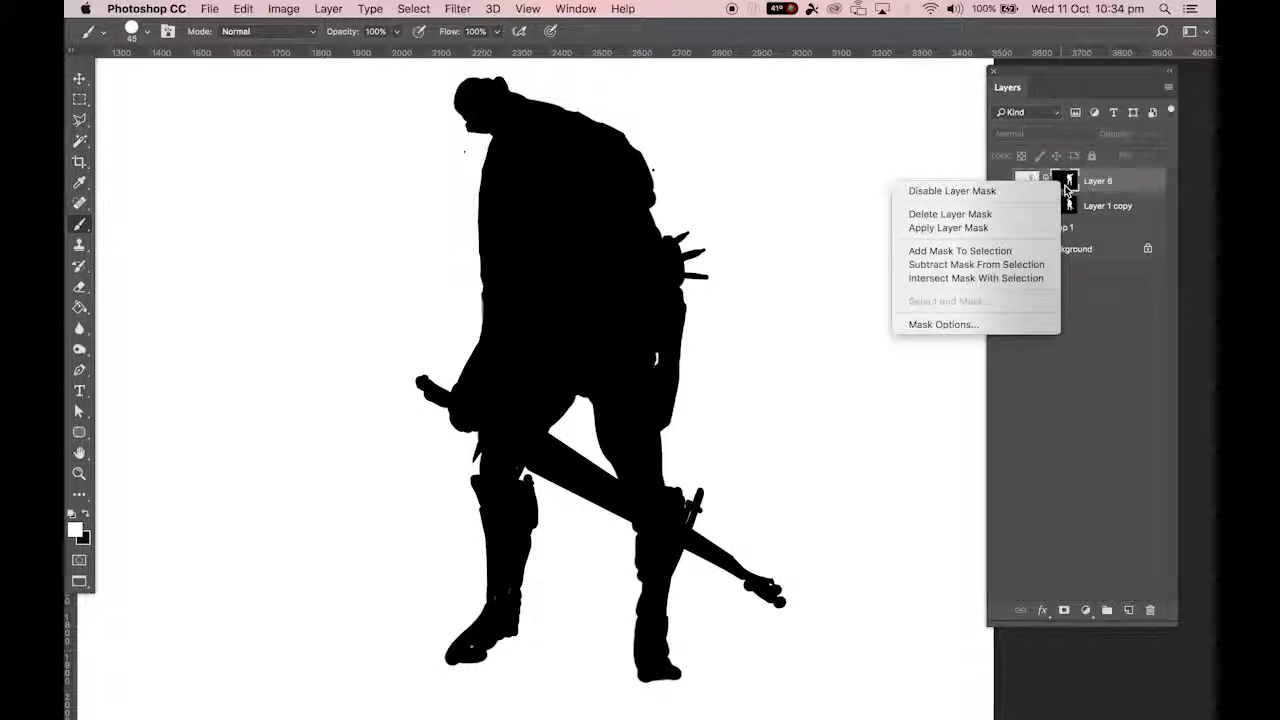
left_click(1022, 218)
left_click(1066, 206)
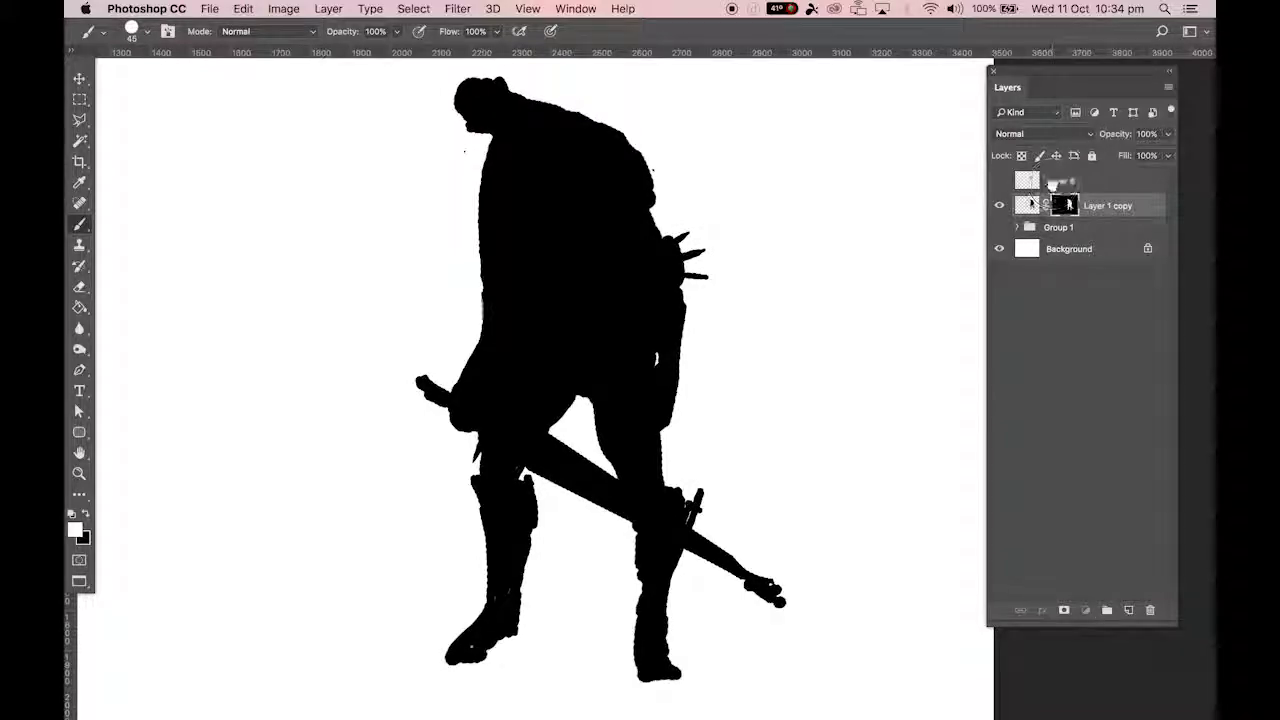
left_click(1052, 184)
left_click(998, 181)
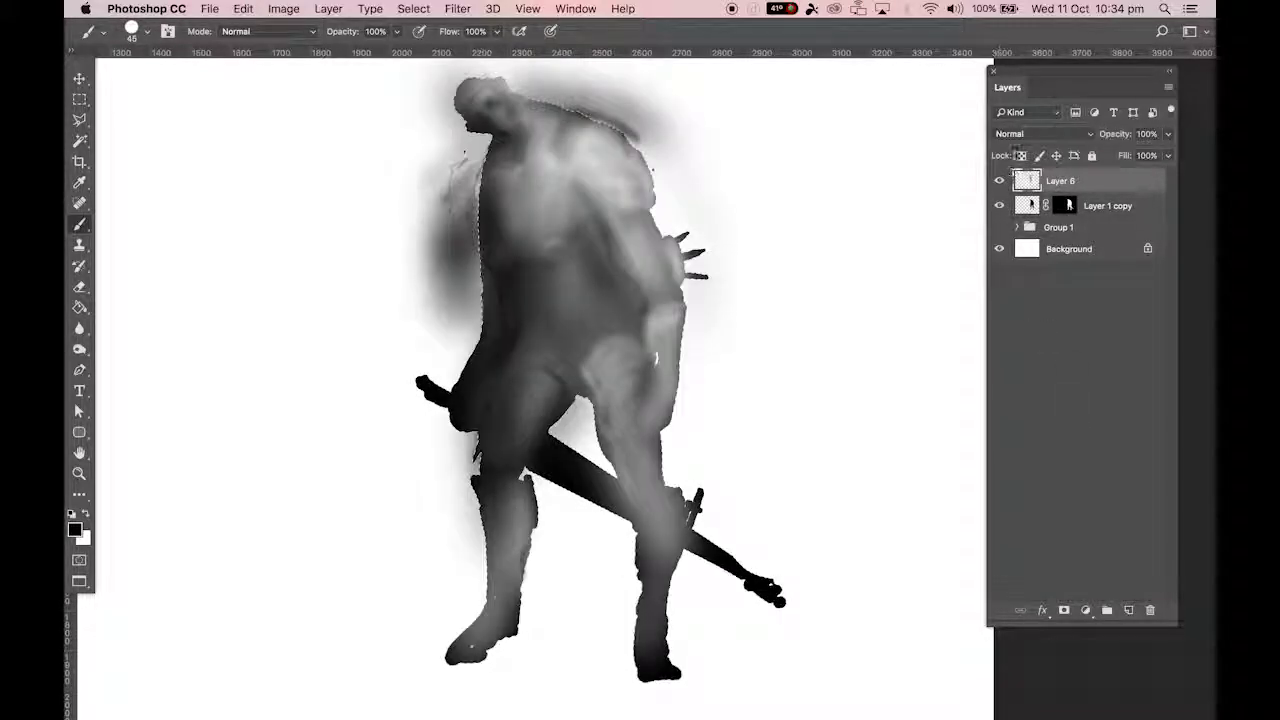
left_click(1064, 610)
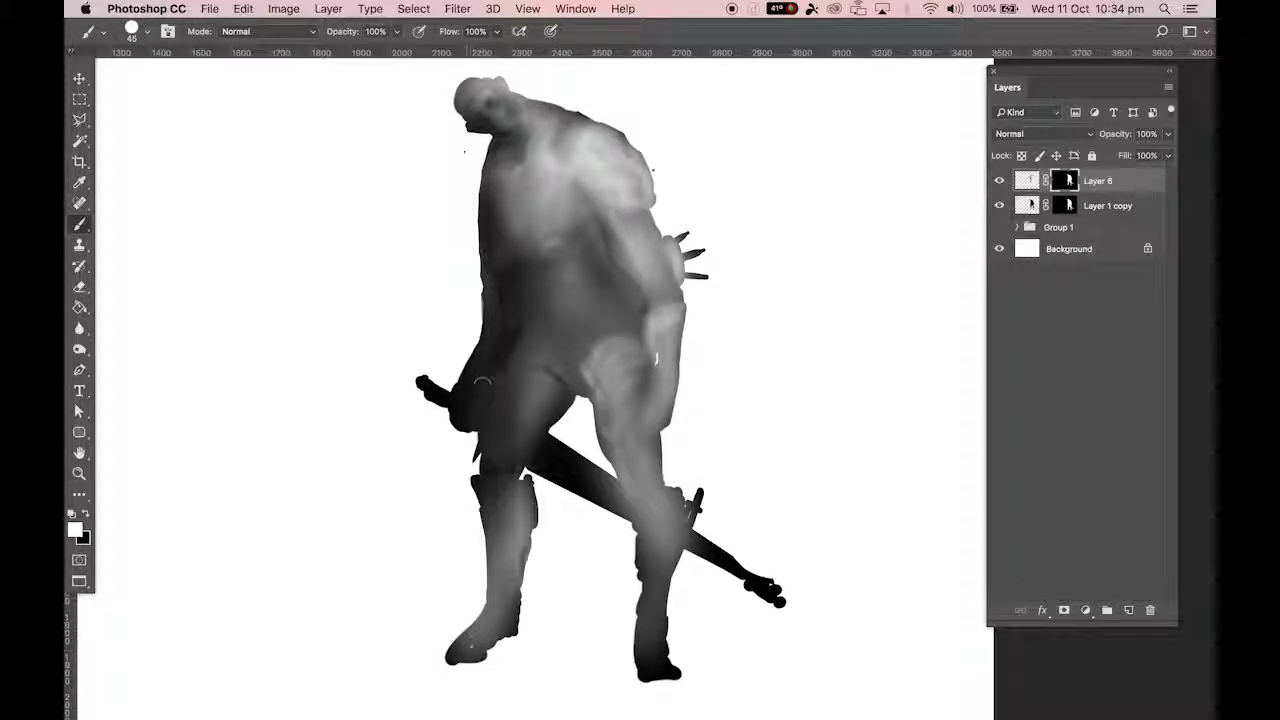
Target Layer 6's pixels instead of its mask, with black as foreground and a soft 45 px round brush.
left_click(1024, 183)
key("x")
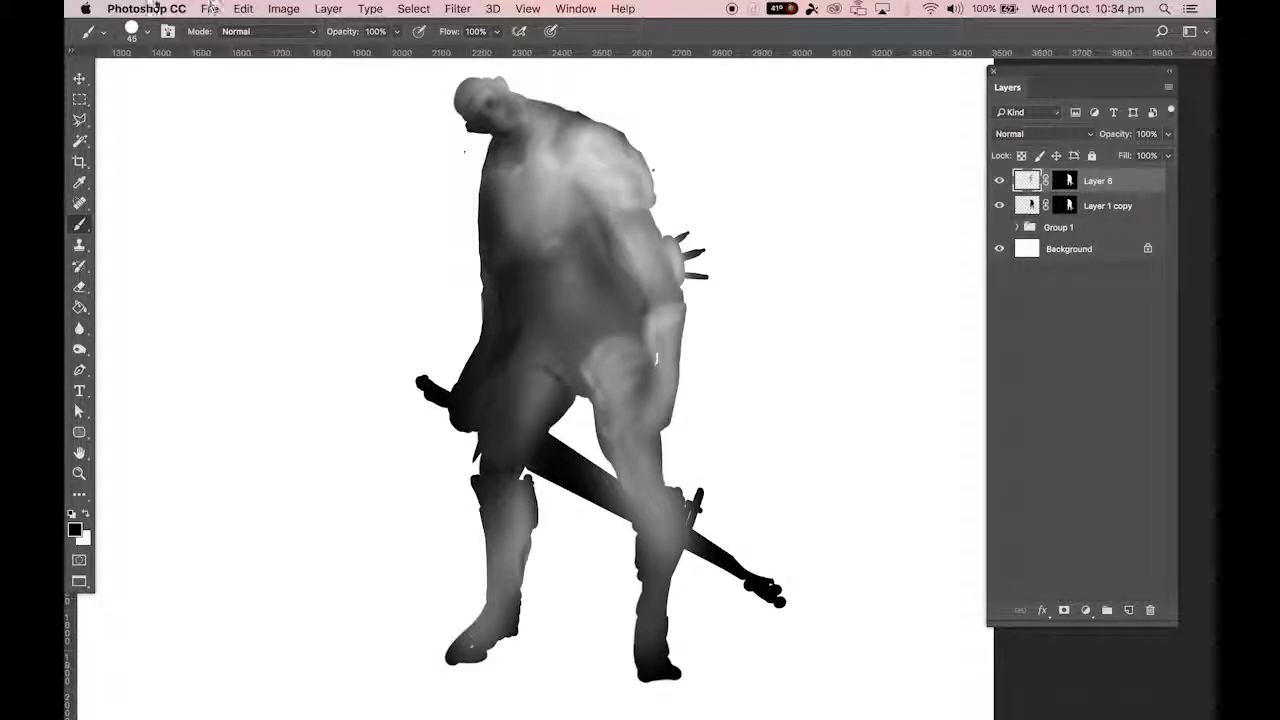
left_click(134, 31)
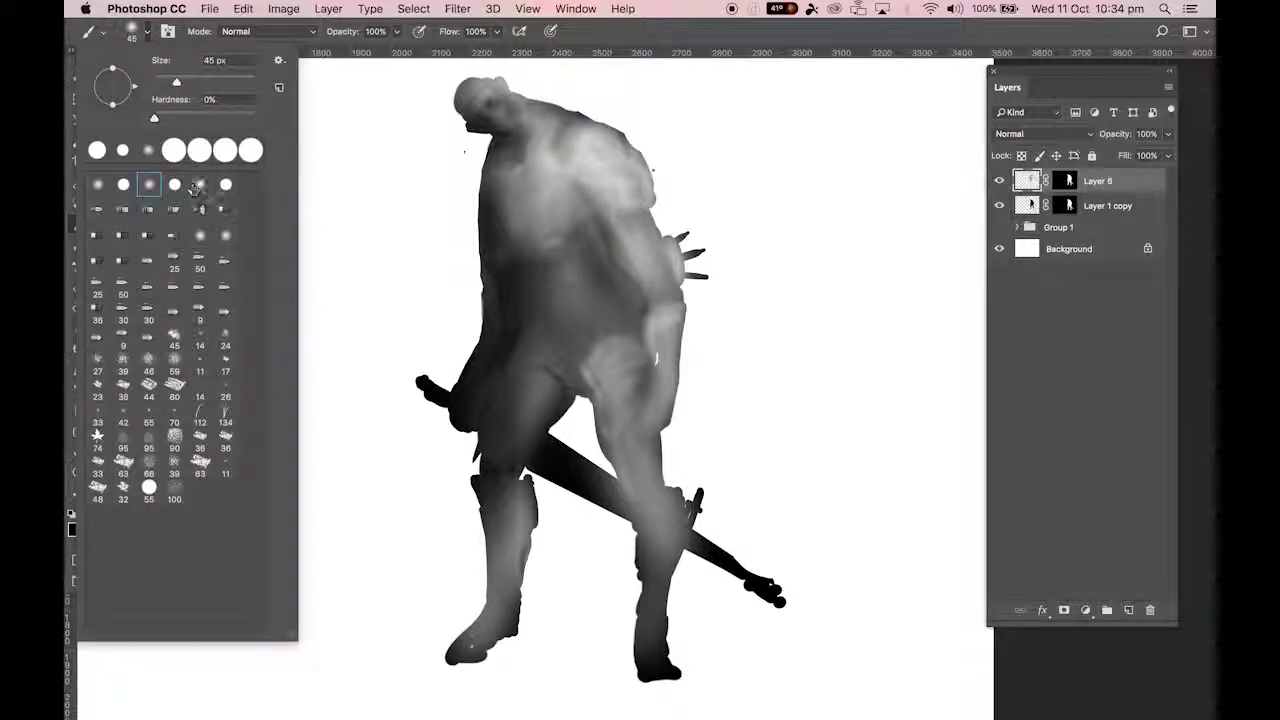
double_click(197, 186)
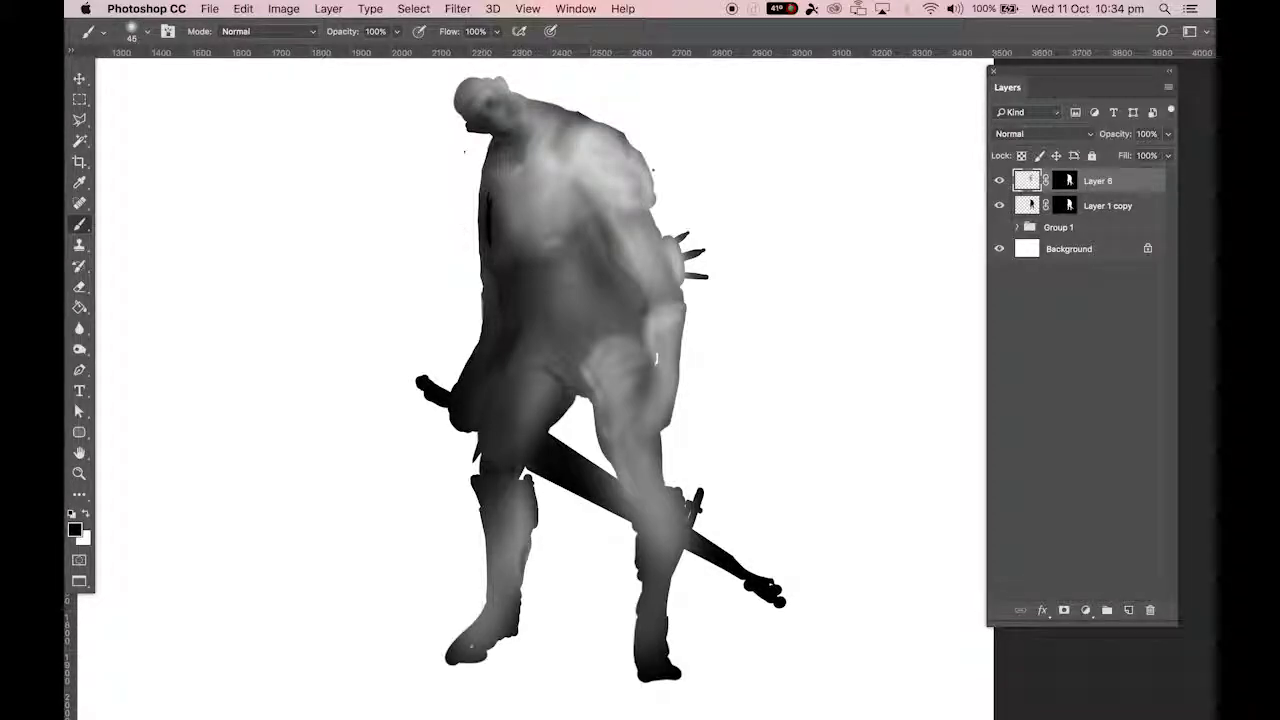
Turn on Transfer with opacity controlled by Pen Pressure, and switch off Shape Dynamics for the soft brush.
left_click(167, 31)
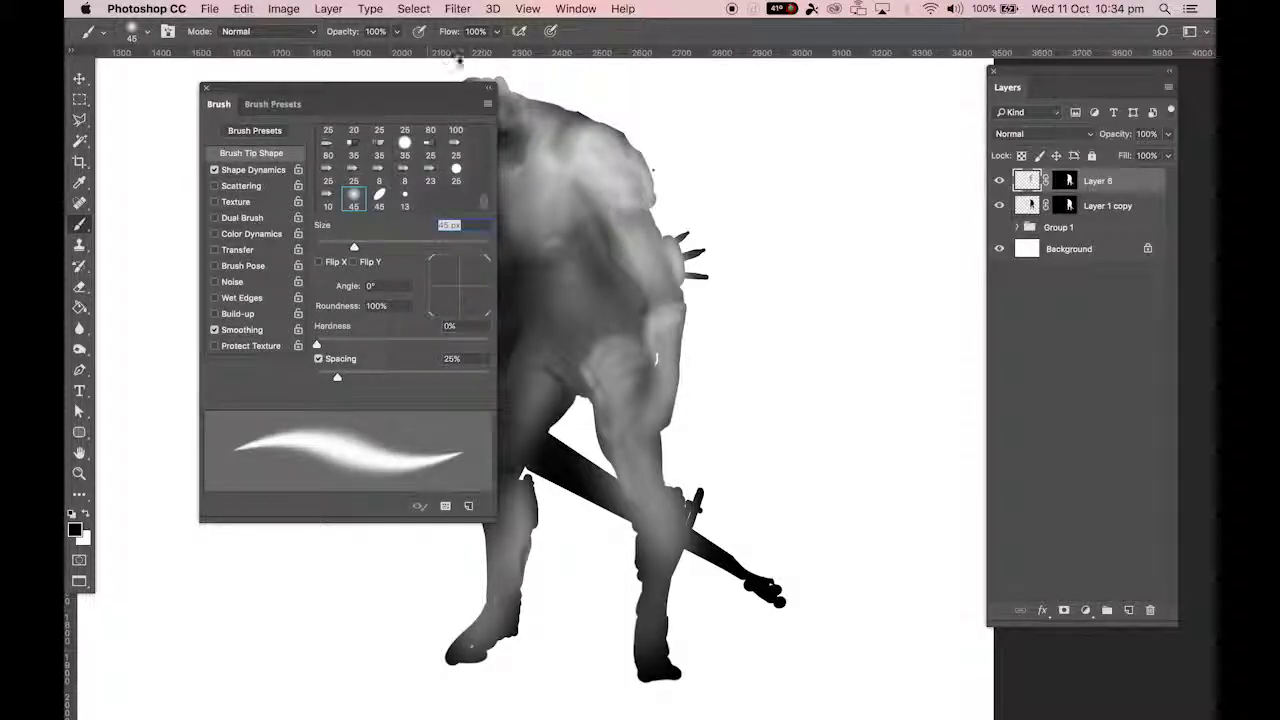
left_click(245, 172)
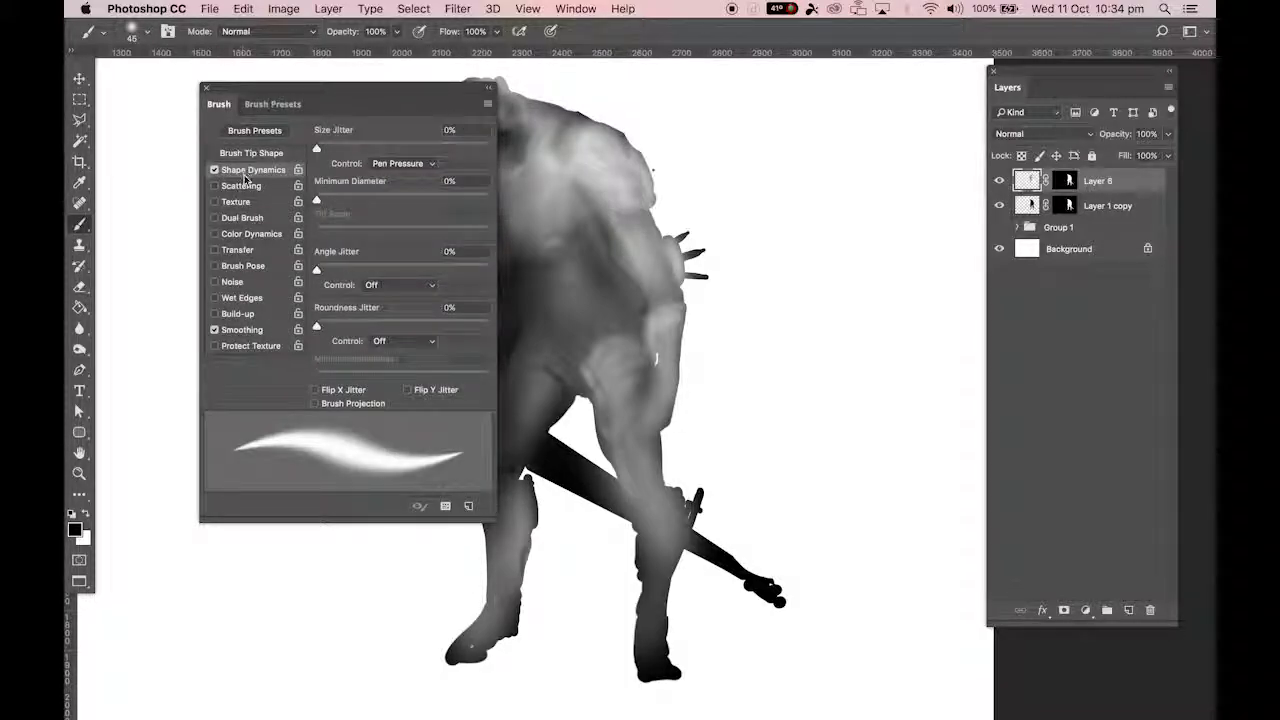
left_click(237, 251)
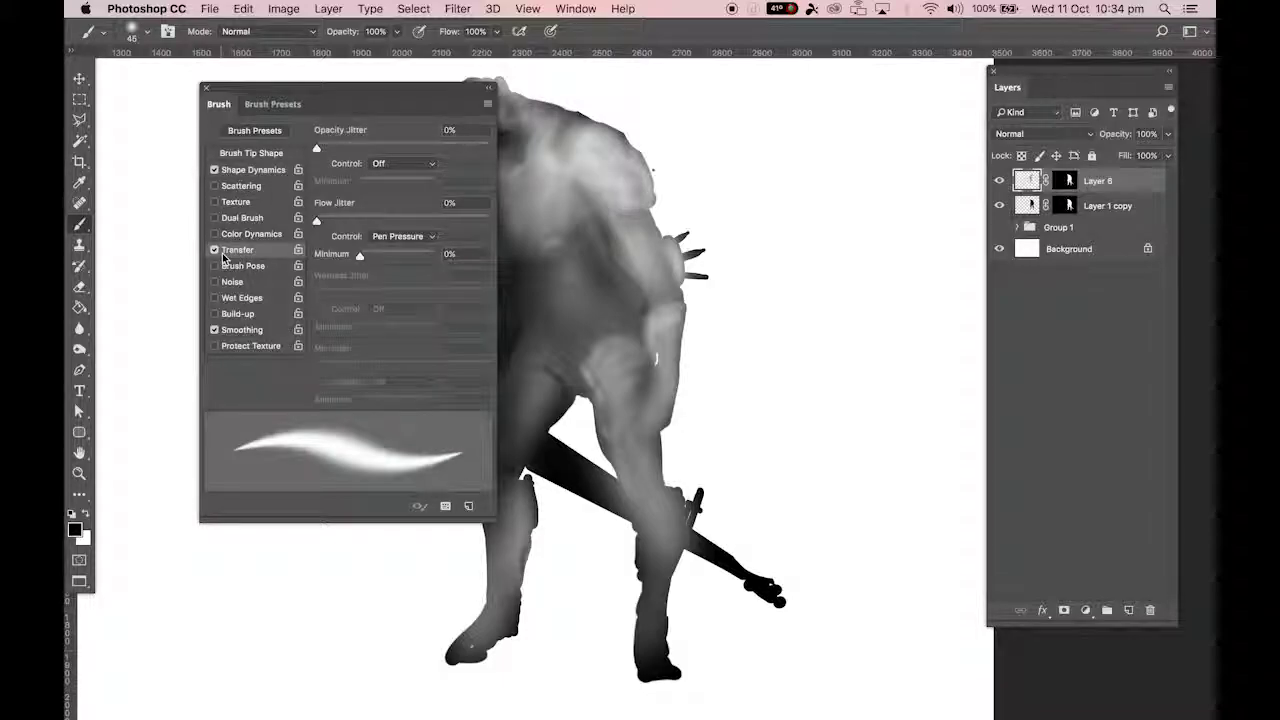
left_click(398, 164)
left_click(392, 195)
left_click(214, 170)
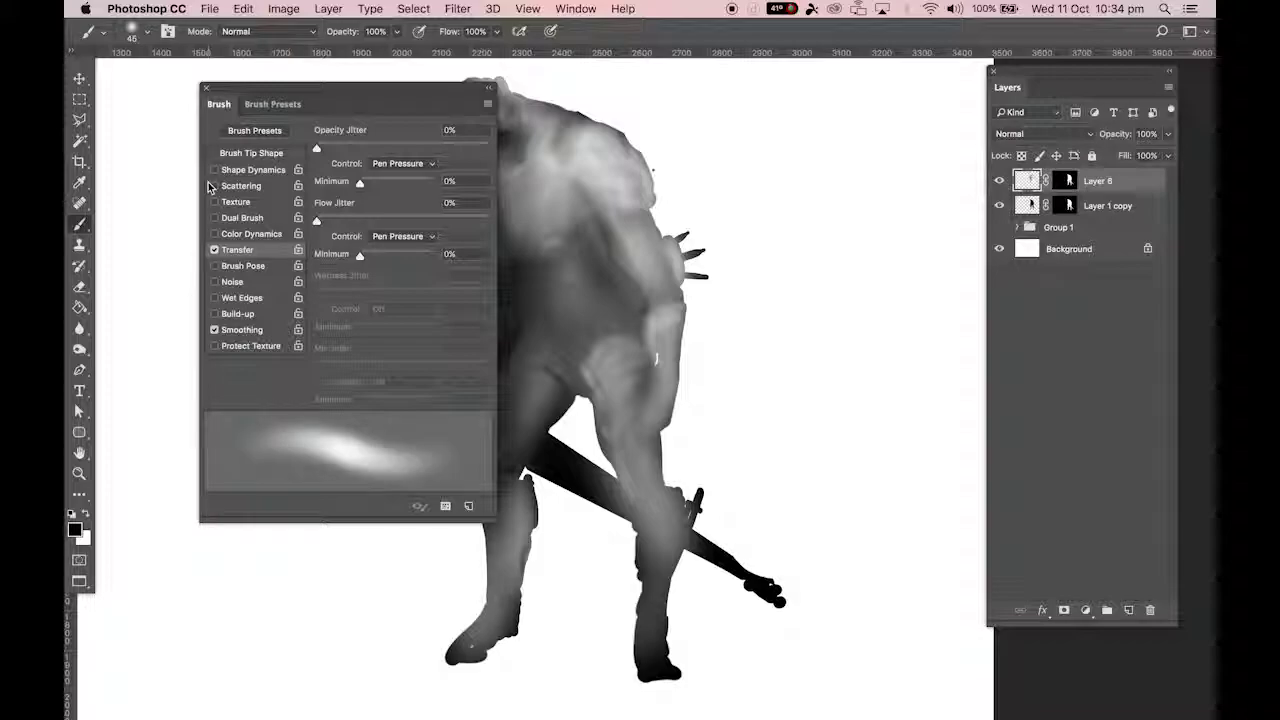
left_click(203, 87)
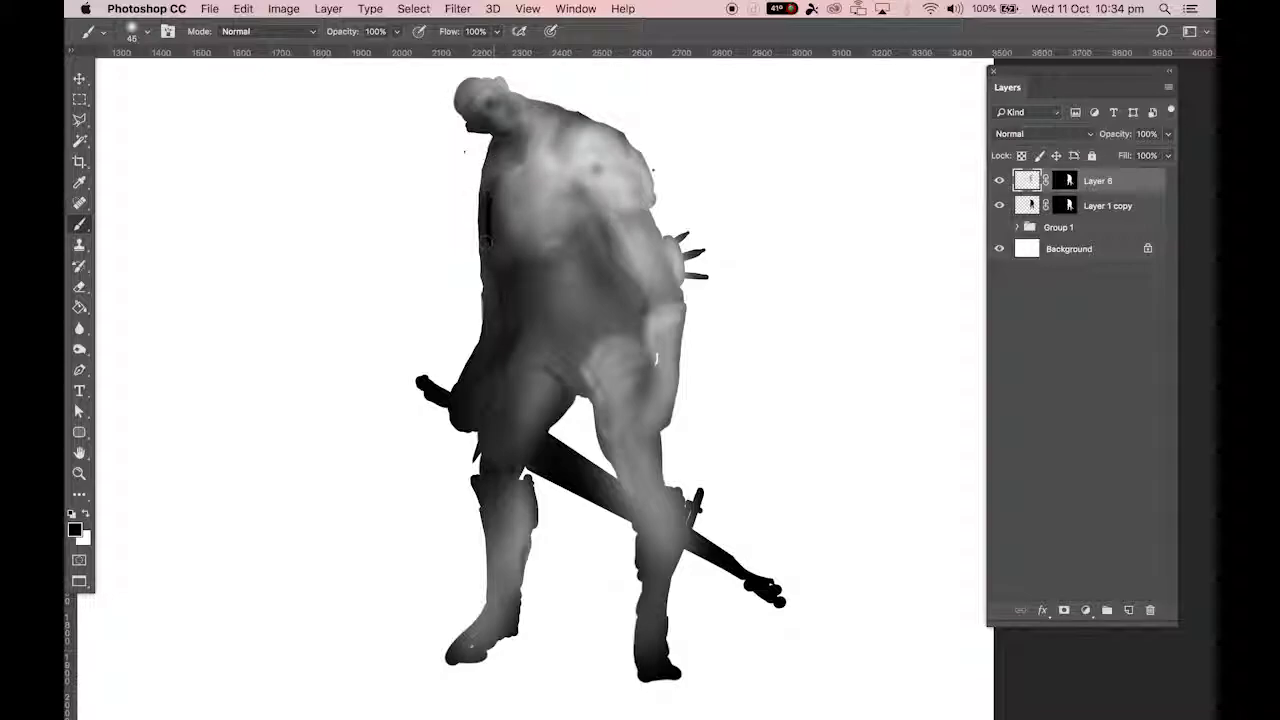
Shade the lowered arm, fist and sword hilt with soft strokes in grey tones sampled from the chest and arm.
left_click_drag(488, 308, 504, 322)
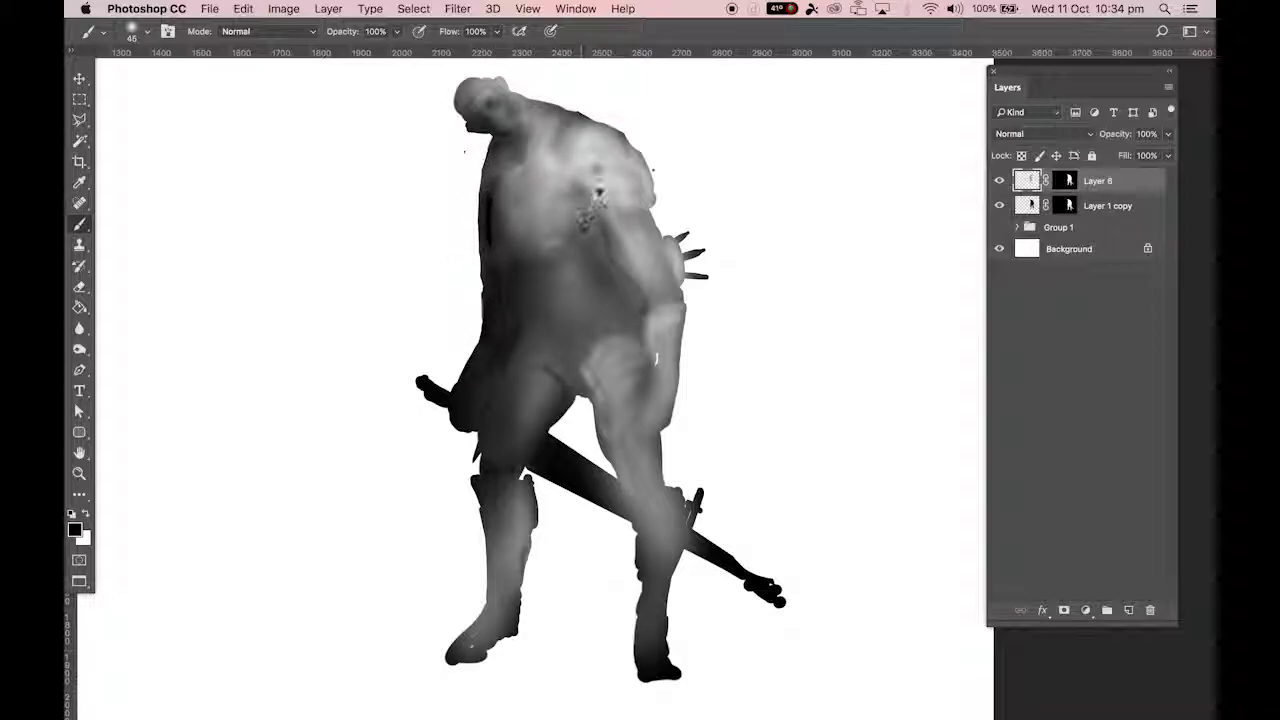
left_click(594, 145, "alt")
left_click(489, 212, "alt")
mouse_move(487, 188)
left_mouse_down()
mouse_move(504, 182)
mouse_move(489, 245)
mouse_move(496, 200)
left_mouse_up()
left_click(572, 141, "alt")
left_click(591, 142, "alt")
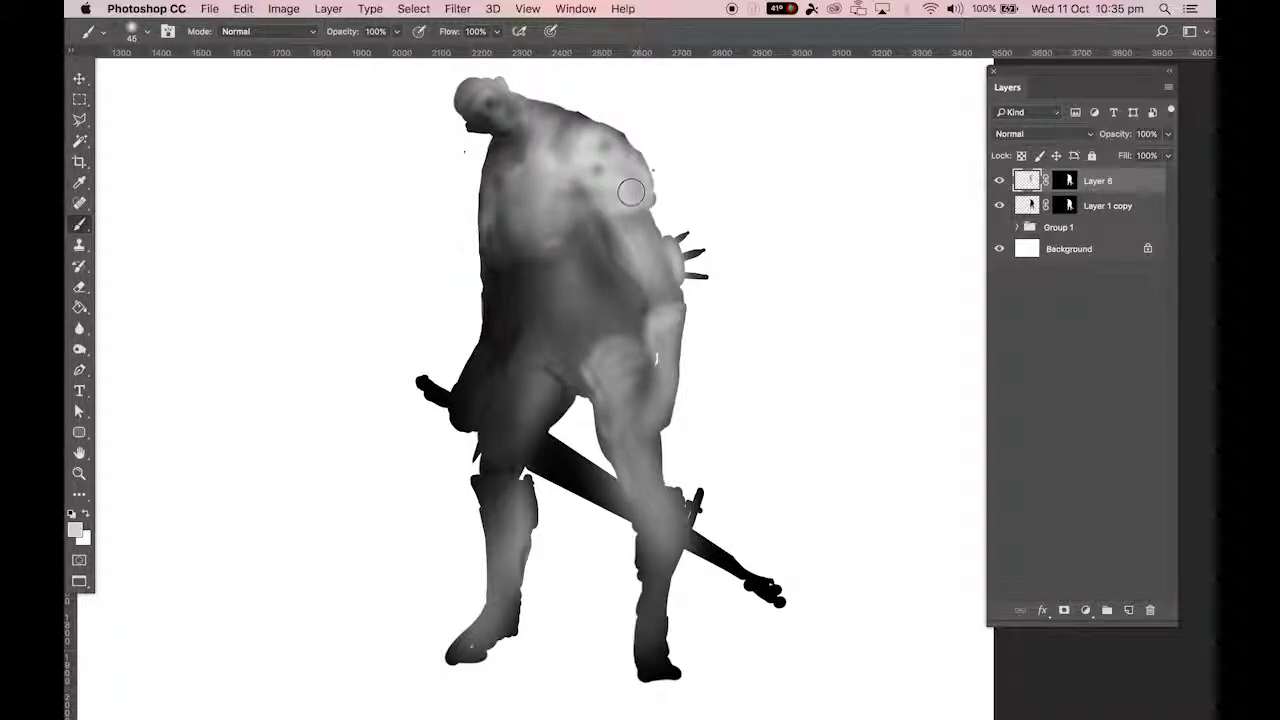
mouse_move(487, 209)
left_mouse_down()
mouse_move(490, 268)
mouse_move(485, 229)
left_mouse_up()
mouse_move(466, 389)
left_mouse_down()
mouse_move(481, 358)
mouse_move(484, 388)
mouse_move(495, 324)
mouse_move(421, 383)
mouse_move(448, 402)
left_mouse_up()
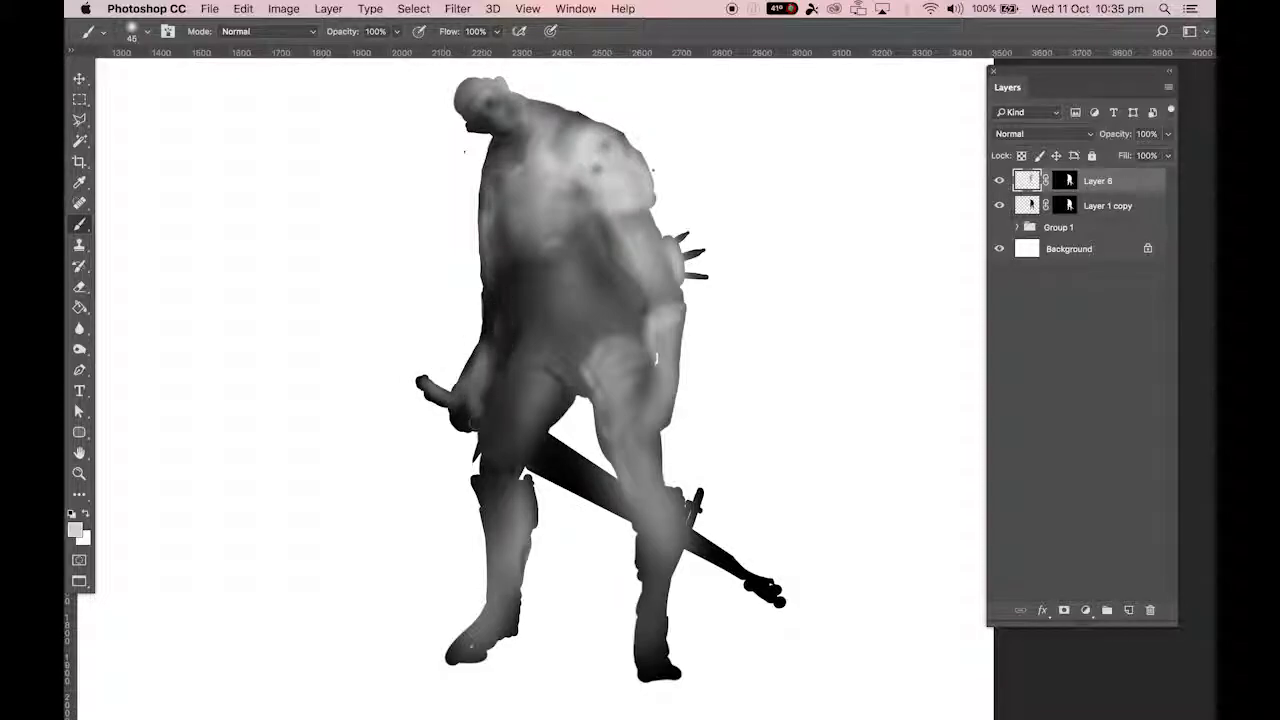
Paint soft light highlights along the sword blade and hilt, stepping back through rejected strokes and blending with a sampled blade tone.
mouse_move(546, 440)
left_mouse_down()
mouse_move(610, 480)
mouse_move(576, 476)
mouse_move(552, 451)
mouse_move(665, 516)
mouse_move(614, 482)
left_mouse_up()
key("super+z")
key("super+z")
key("alt+super+z")
key("alt+super+z")
key("super+alt+z")
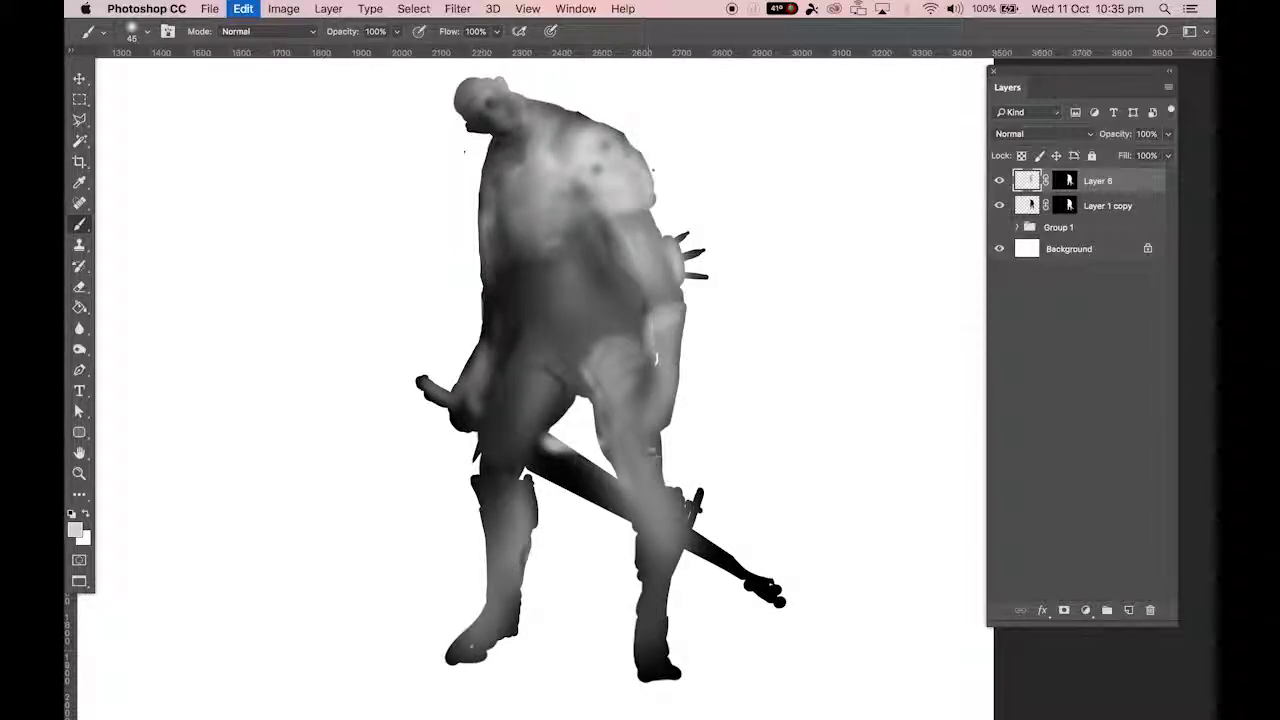
left_click_drag(558, 452, 612, 485)
left_click_drag(694, 538, 778, 596)
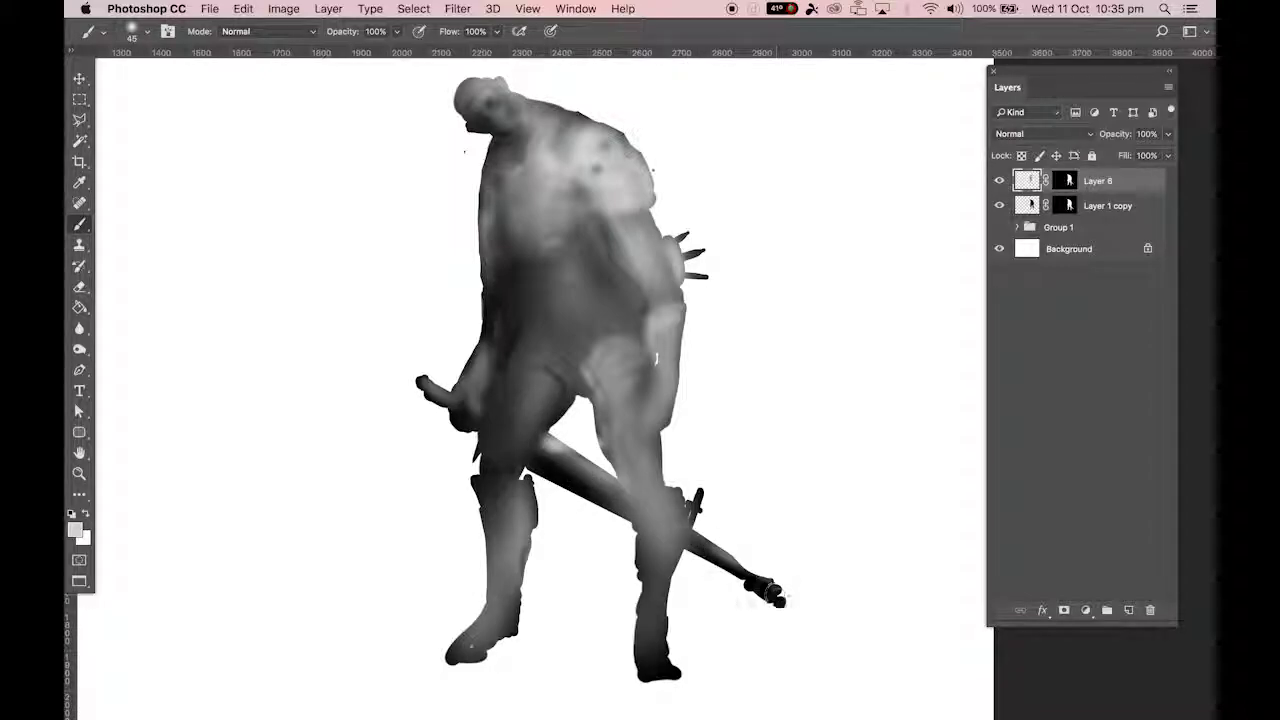
left_click_drag(450, 388, 446, 398)
mouse_move(568, 458)
left_mouse_down()
mouse_move(542, 440)
mouse_move(606, 485)
left_mouse_up()
left_click_drag(702, 542, 740, 567)
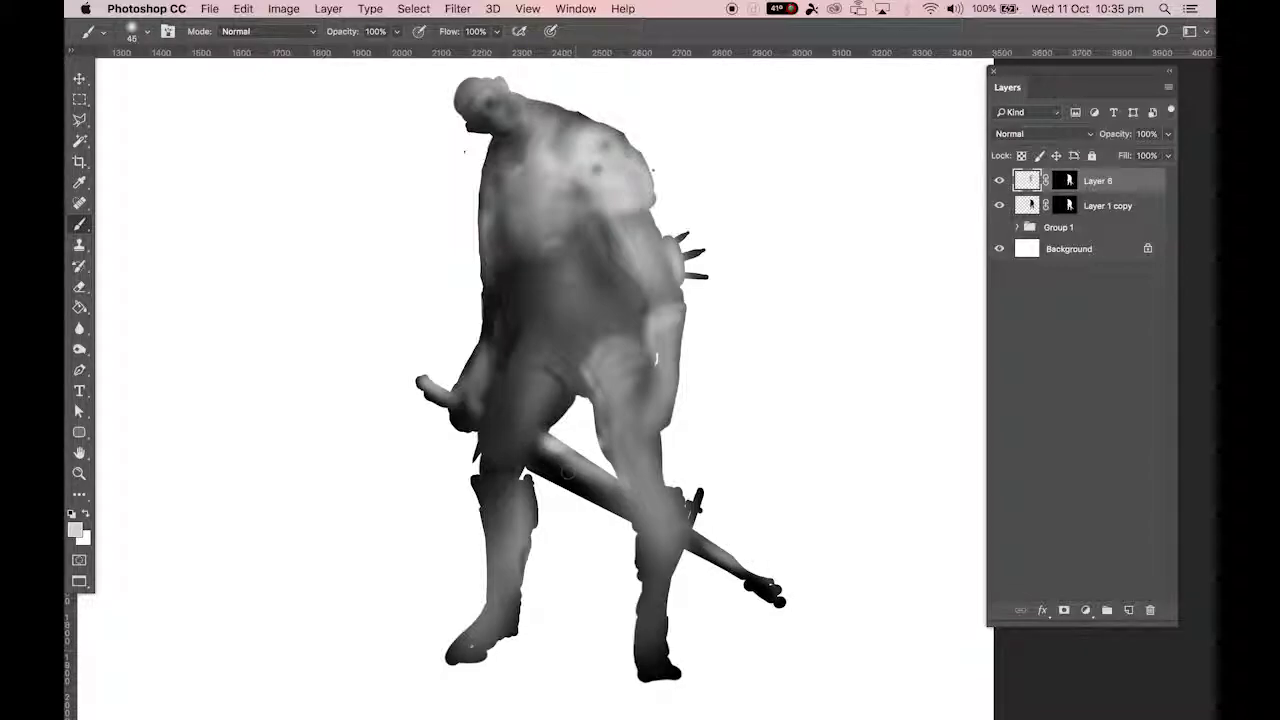
left_click(566, 457, "alt")
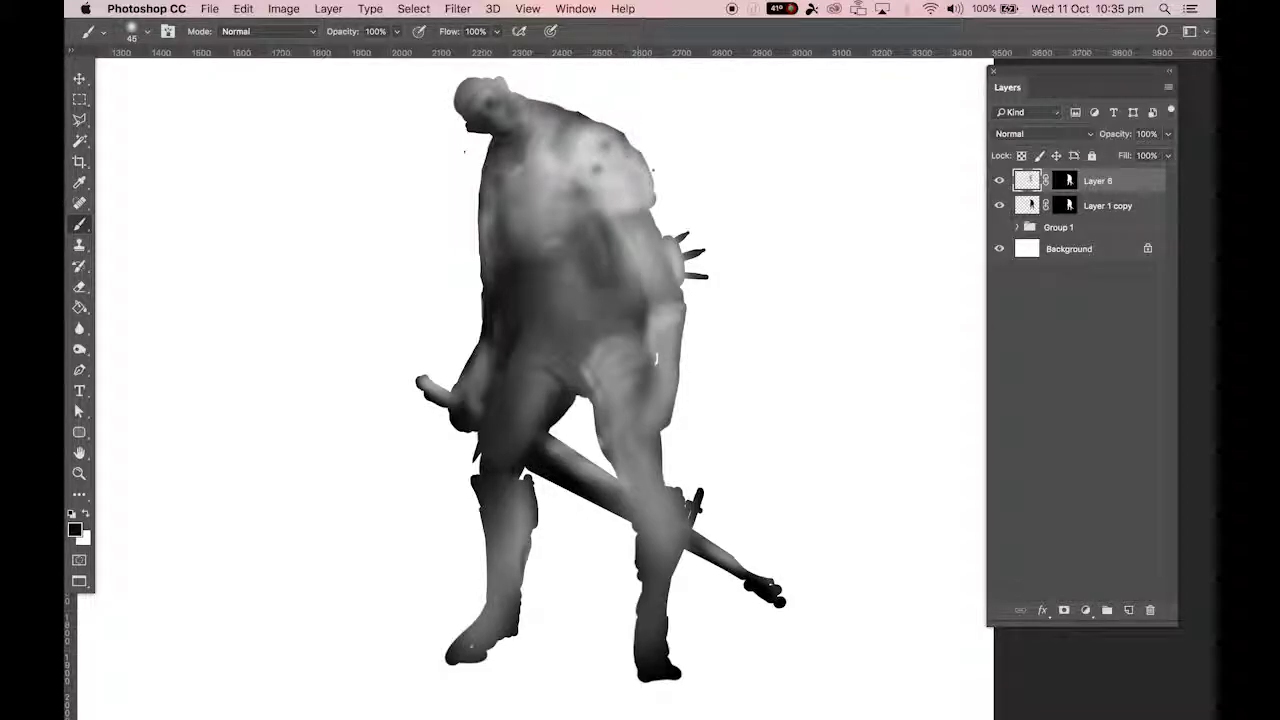
Darken the flank beside the hanging arm with black, and lighten the left boot with a sampled mid-grey.
mouse_move(643, 292)
left_mouse_down()
mouse_move(624, 300)
mouse_move(628, 318)
mouse_move(604, 240)
left_mouse_up()
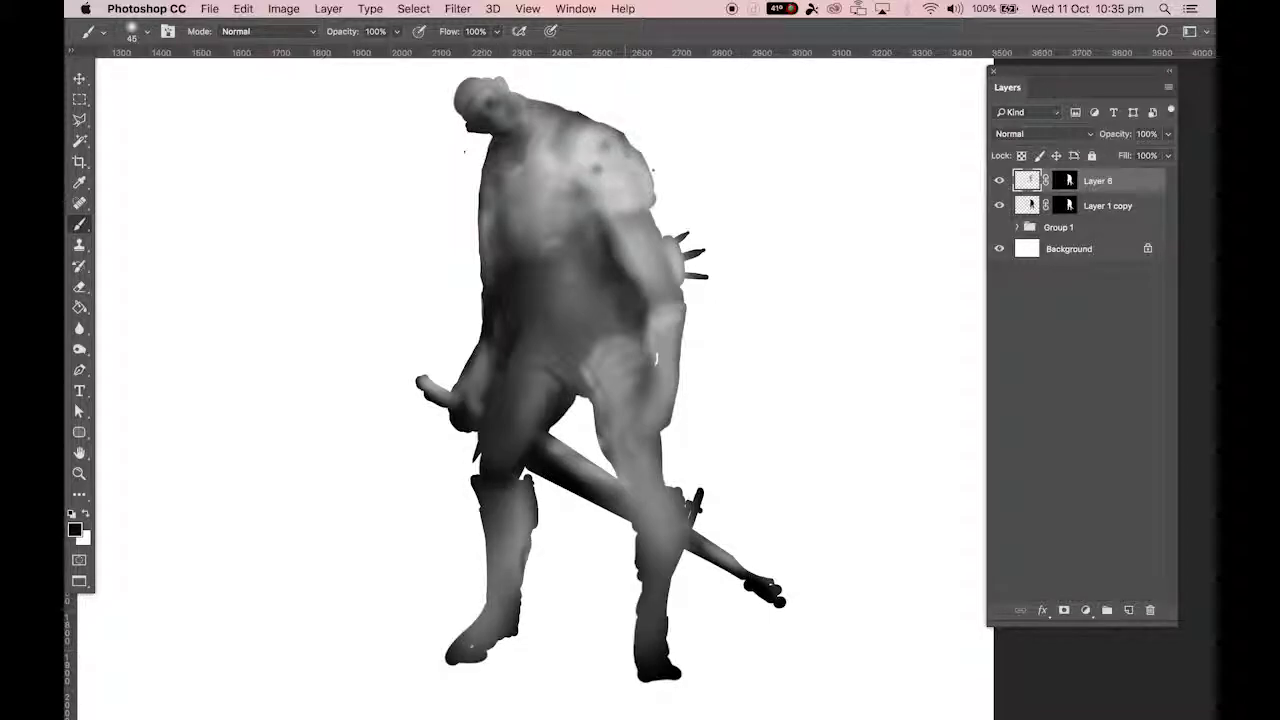
left_click(629, 371, "alt")
mouse_move(498, 488)
left_mouse_down()
mouse_move(471, 494)
mouse_move(492, 516)
mouse_move(504, 495)
mouse_move(504, 600)
left_mouse_up()
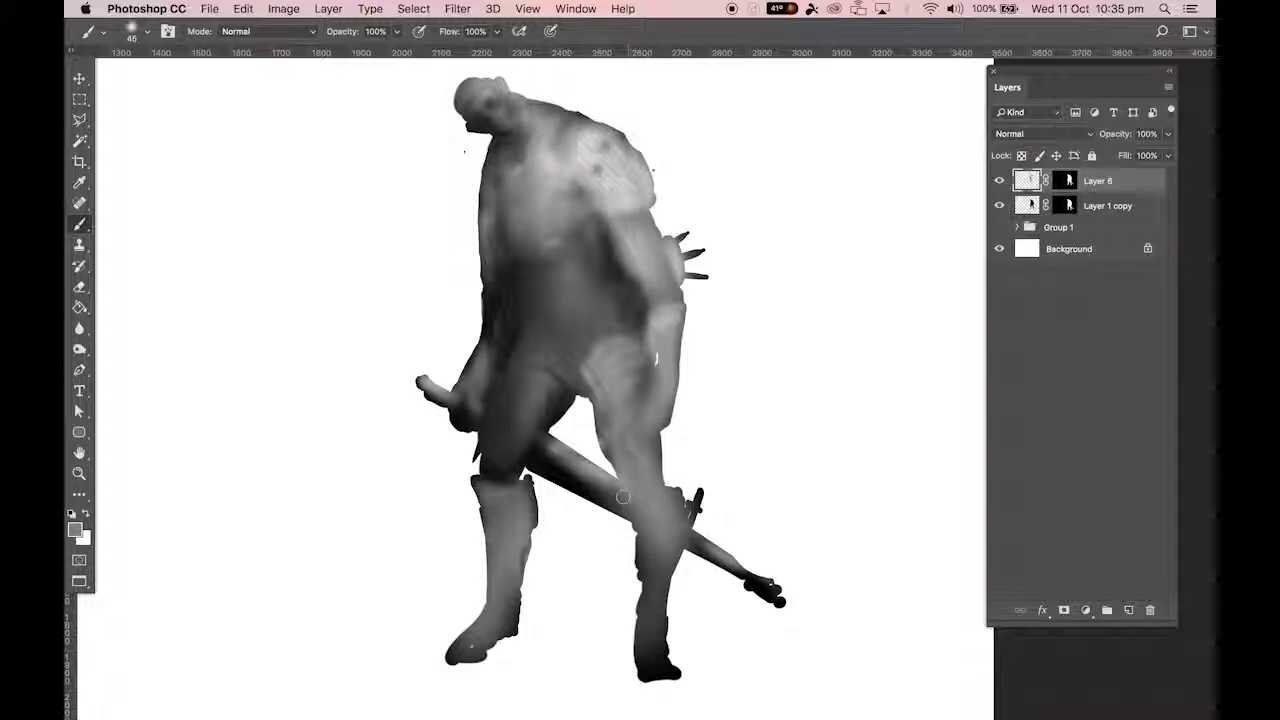
Darken the thighs and pelvis with a sampled dark tone, enlarging the soft brush to 150 px.
left_click(700, 501, "alt")
mouse_move(680, 484)
left_mouse_down()
mouse_move(626, 485)
mouse_move(658, 456)
mouse_move(628, 463)
mouse_move(627, 437)
mouse_move(637, 452)
mouse_move(577, 417)
mouse_move(585, 394)
mouse_move(517, 312)
mouse_move(539, 350)
left_mouse_up()
key("bracketright")
key("bracketright")
key("bracketright")
key("bracketright")
key("bracketright")
key("bracketright")
key("bracketright")
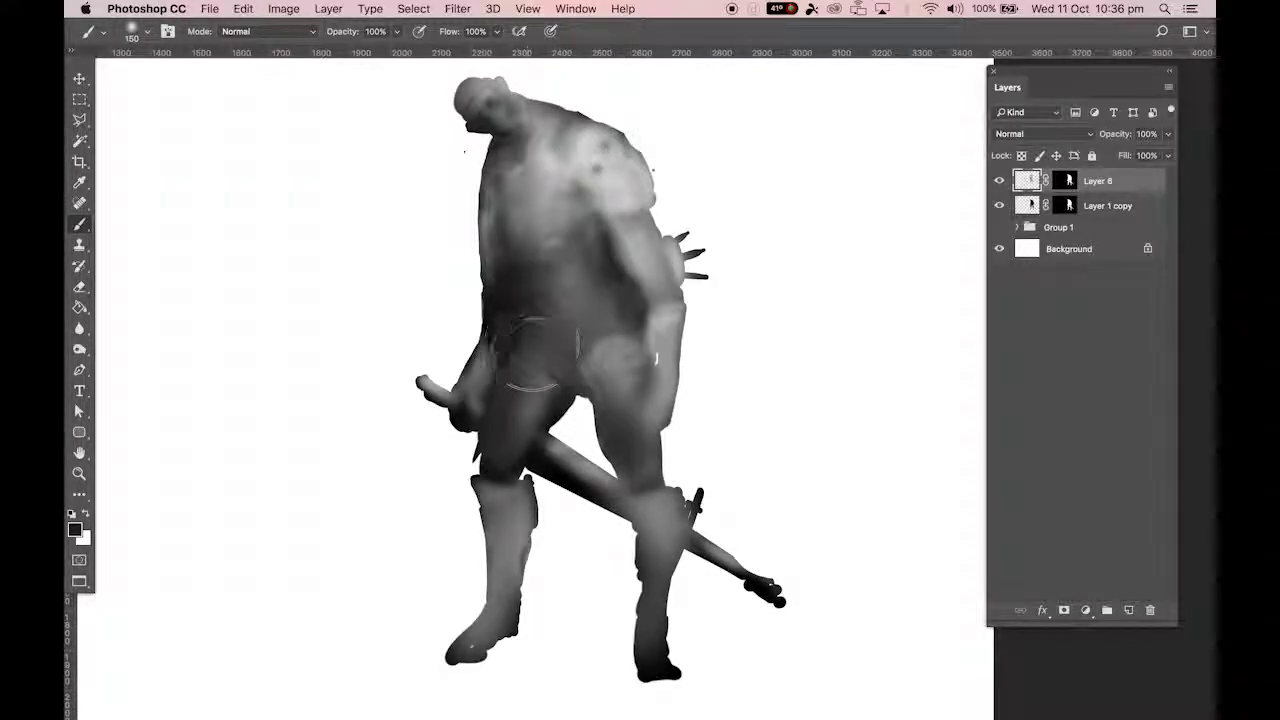
Sample a light shoulder grey and, with the brush reduced to 35 px, paint soft highlights on the abdomen, ribs and hanging hand.
left_click(622, 178, "alt")
mouse_move(576, 383)
left_mouse_down()
mouse_move(614, 367)
mouse_move(598, 352)
left_mouse_up()
key("bracketleft")
key("bracketleft")
key("bracketleft")
key("bracketleft")
key("bracketleft")
key("bracketleft")
mouse_move(611, 291)
left_mouse_down()
mouse_move(579, 287)
mouse_move(577, 243)
mouse_move(628, 299)
left_mouse_up()
left_click_drag(597, 252, 608, 228)
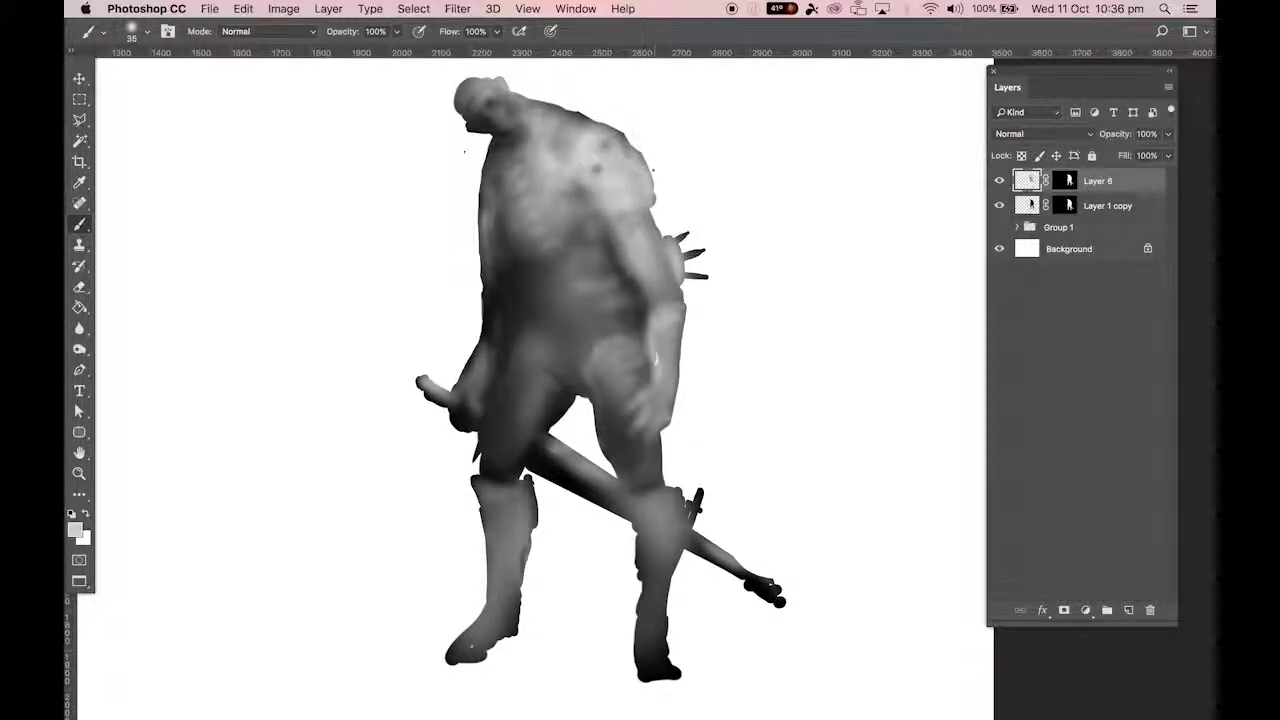
Add light grey highlights to the fist, the jaw, the fronts of both boots and the sword tip.
mouse_move(467, 405)
left_mouse_down()
mouse_move(484, 380)
mouse_move(477, 422)
mouse_move(452, 425)
mouse_move(470, 430)
mouse_move(457, 405)
left_mouse_up()
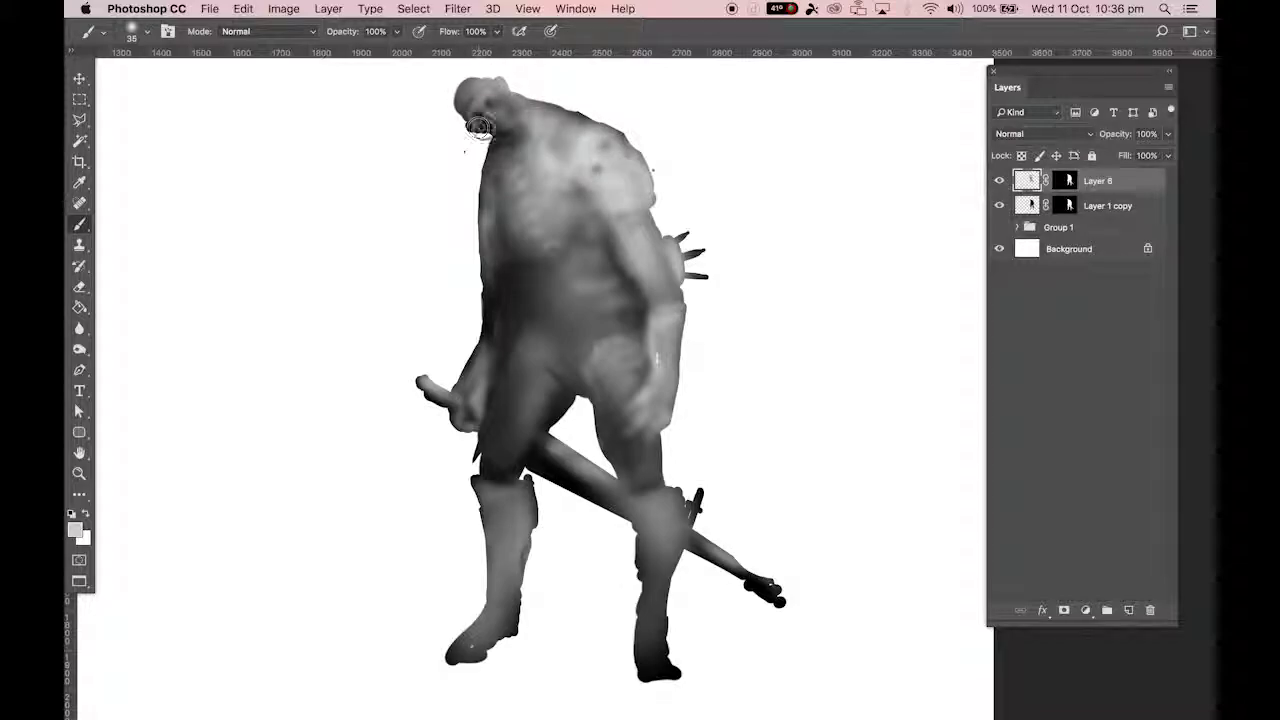
left_click_drag(477, 126, 487, 128)
left_click_drag(504, 489, 499, 595)
mouse_move(648, 496)
left_mouse_down()
mouse_move(658, 575)
mouse_move(666, 552)
left_mouse_up()
mouse_move(742, 563)
left_mouse_down()
mouse_move(778, 579)
mouse_move(730, 572)
mouse_move(792, 590)
mouse_move(762, 570)
left_mouse_up()
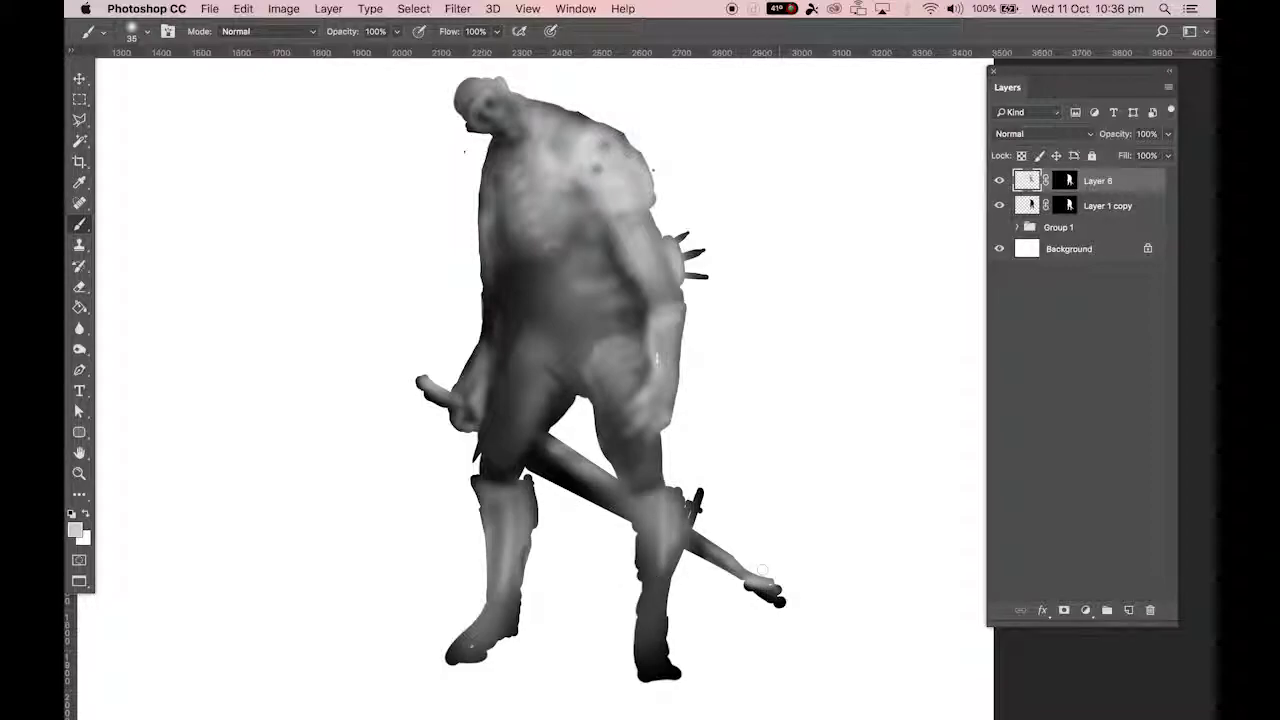
Paint light rib and muscle strokes across the chest and abdomen with the soft 35 px brush.
key("super+minus")
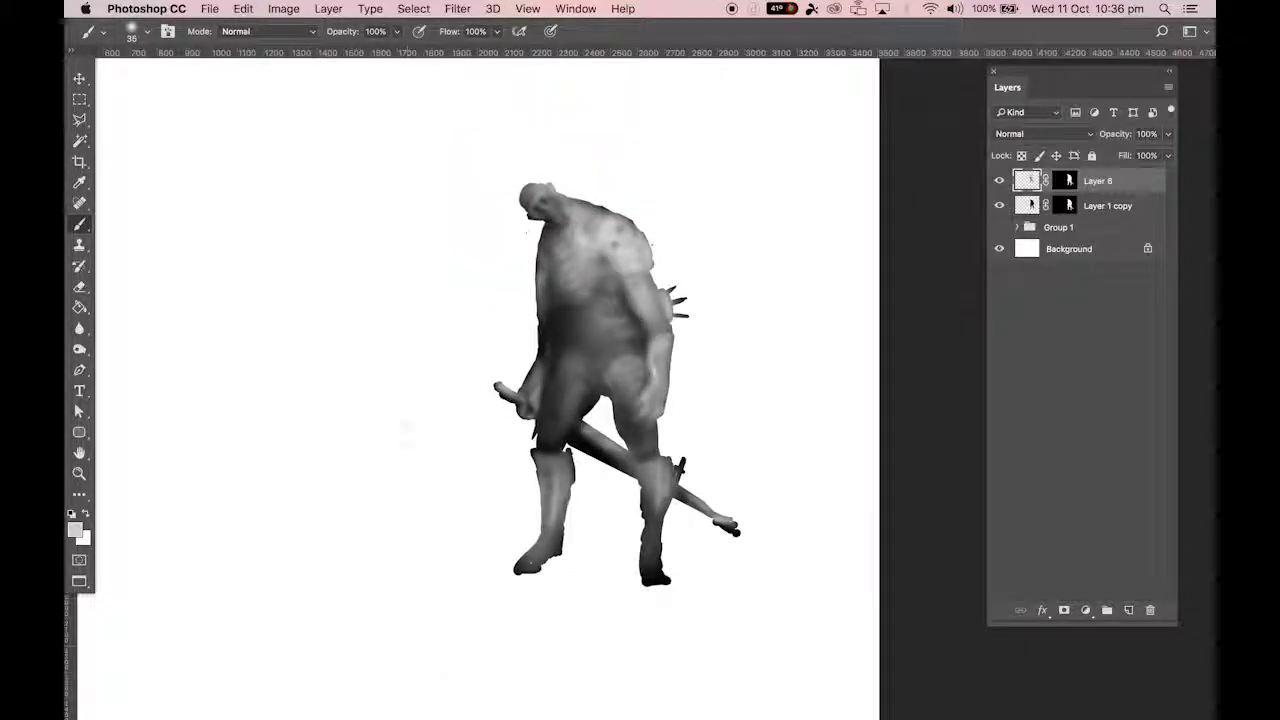
key("super+plus")
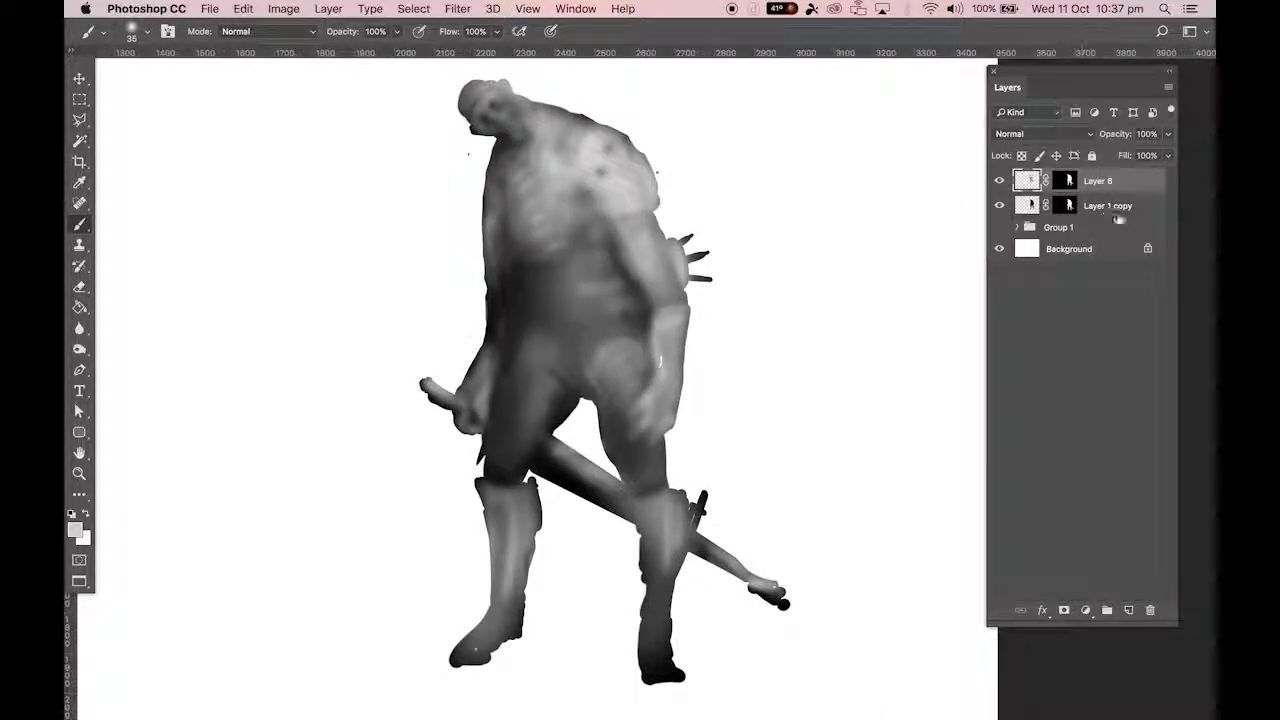
left_click_drag(572, 186, 531, 168)
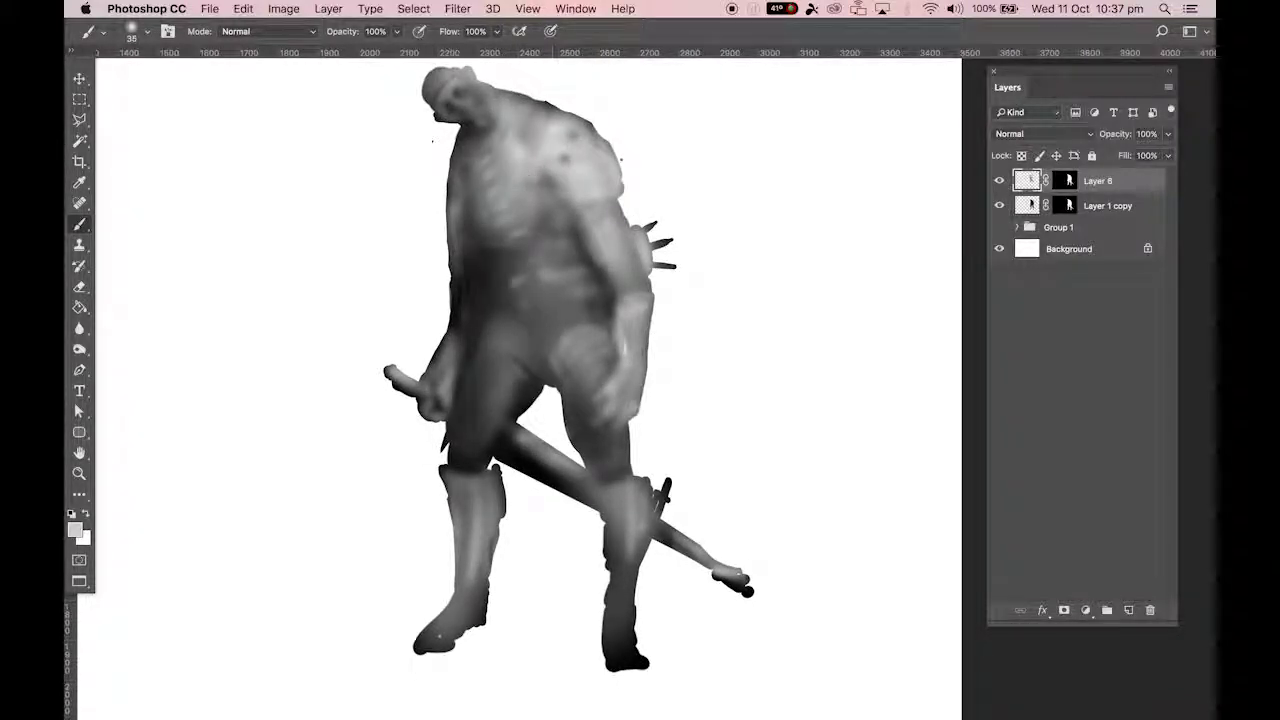
left_click_drag(560, 253, 541, 328)
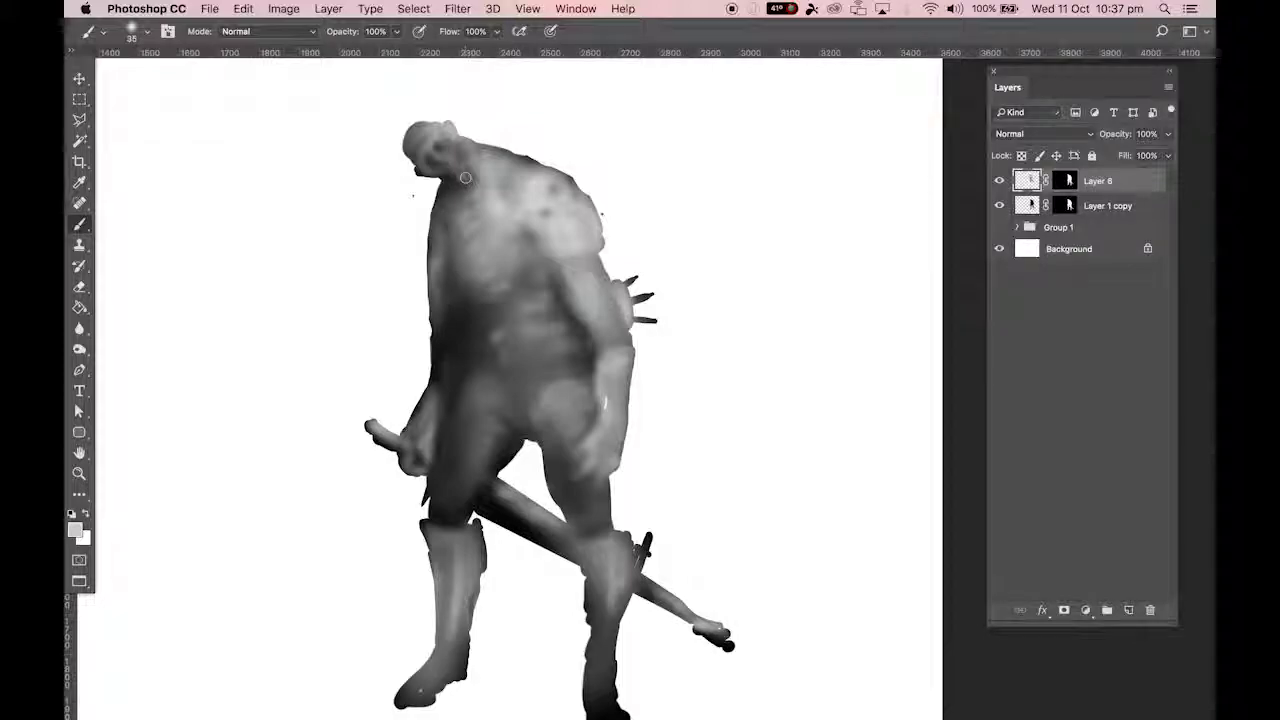
scroll(413, 257, "down", 1)
left_click_drag(418, 256, 418, 254)
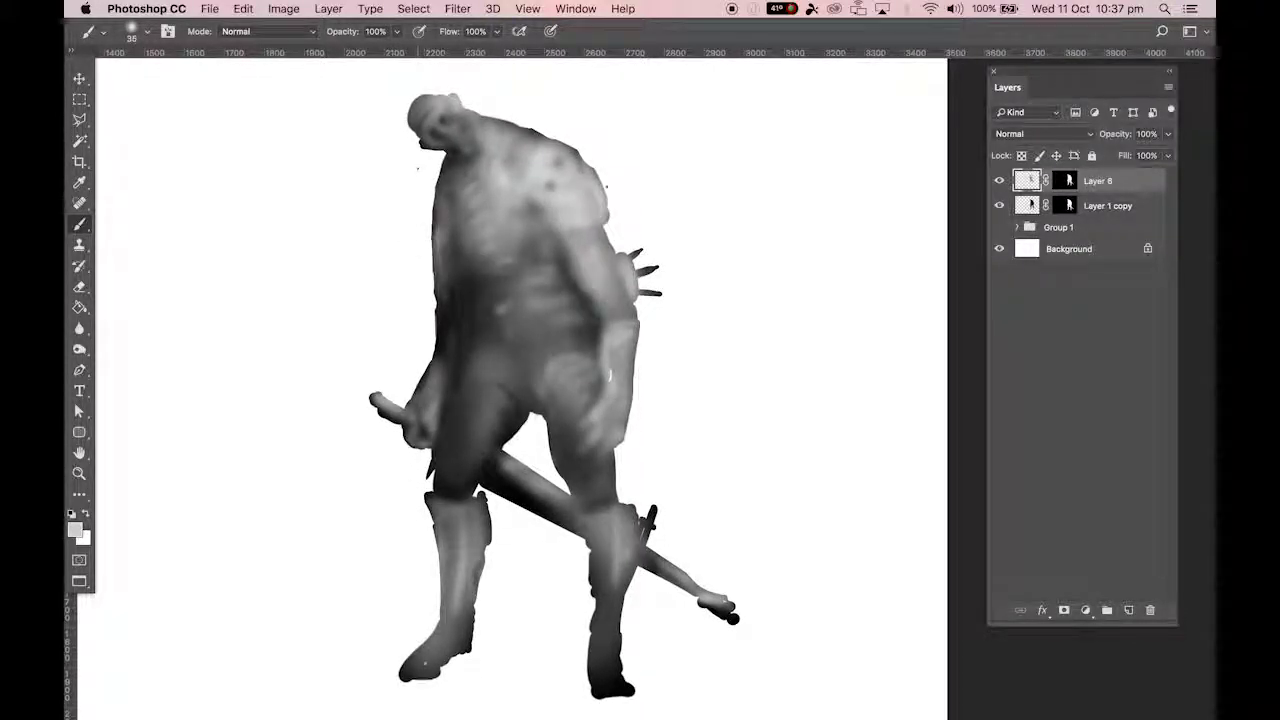